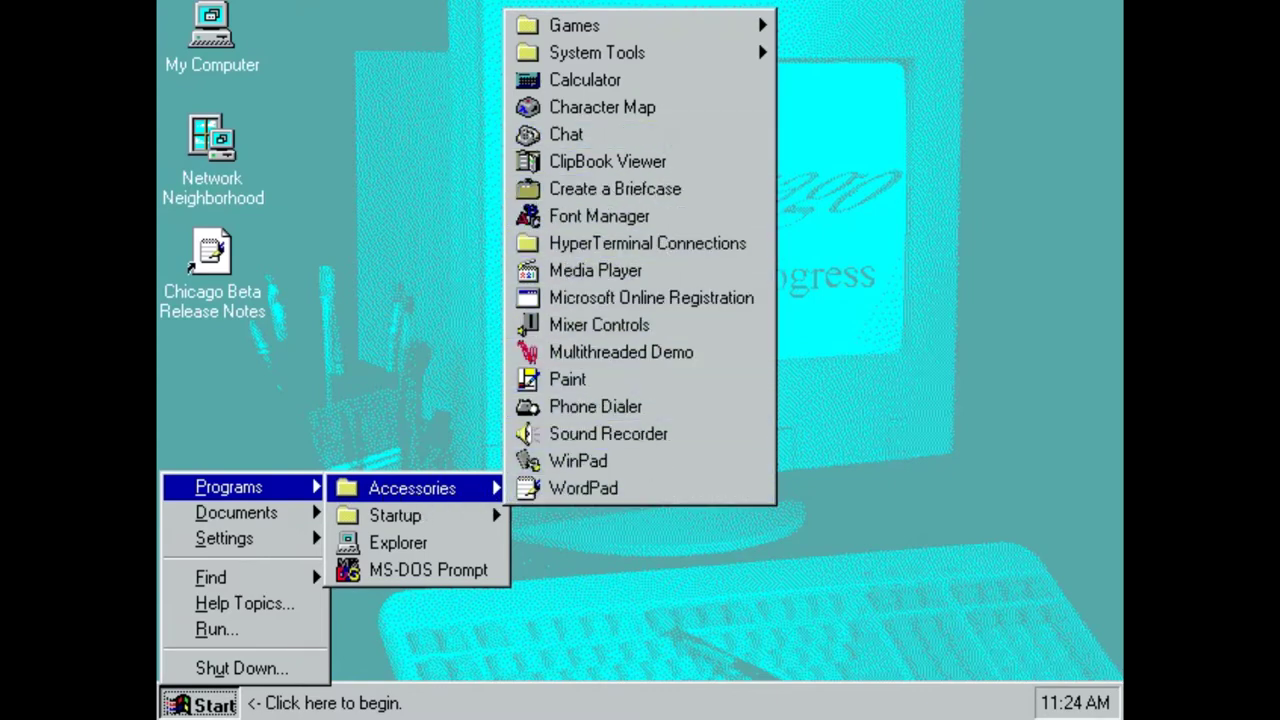
# Open FreeCell from the installed games and start a new game
pyautogui.moveTo(672, 37)
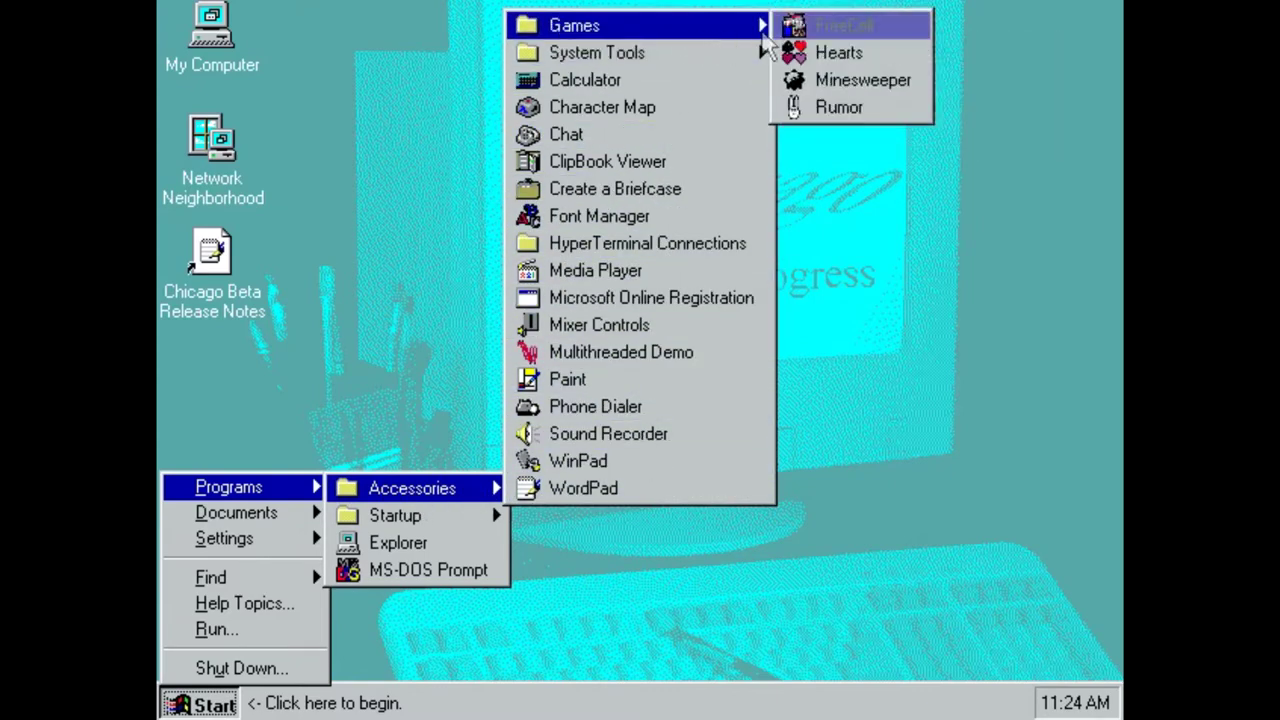
pyautogui.click(848, 36)
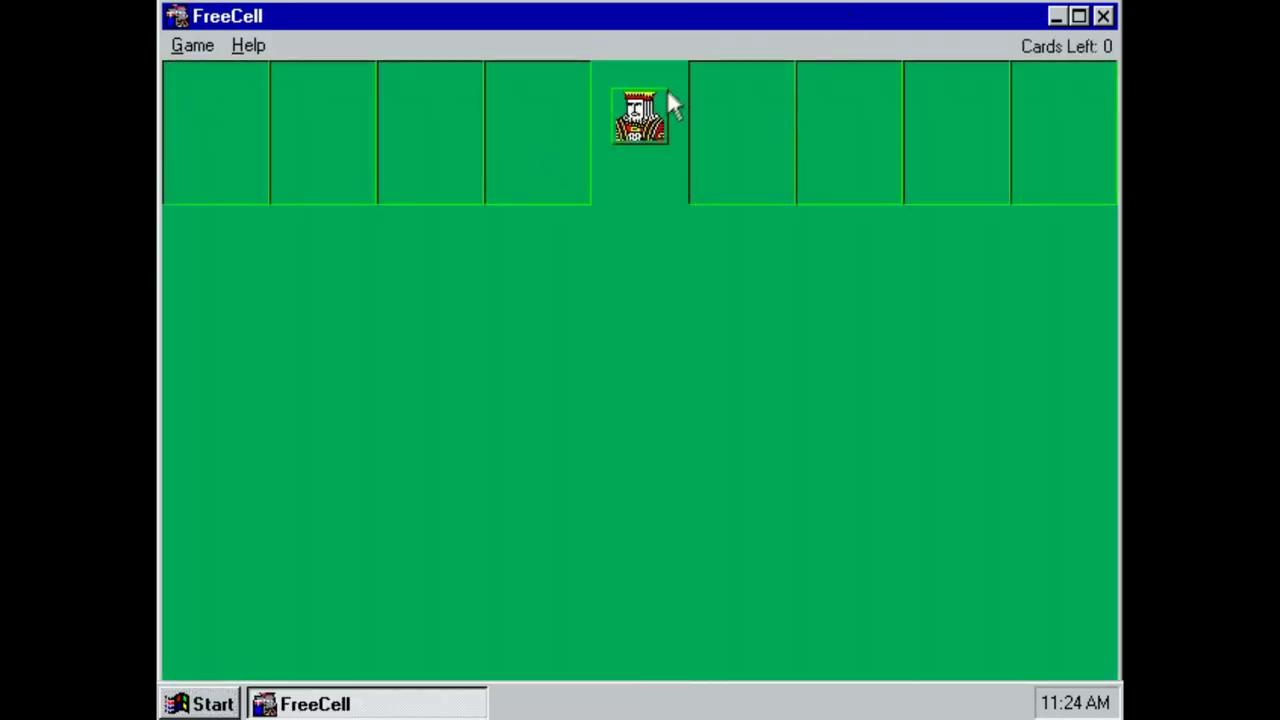
pyautogui.click(180, 56)
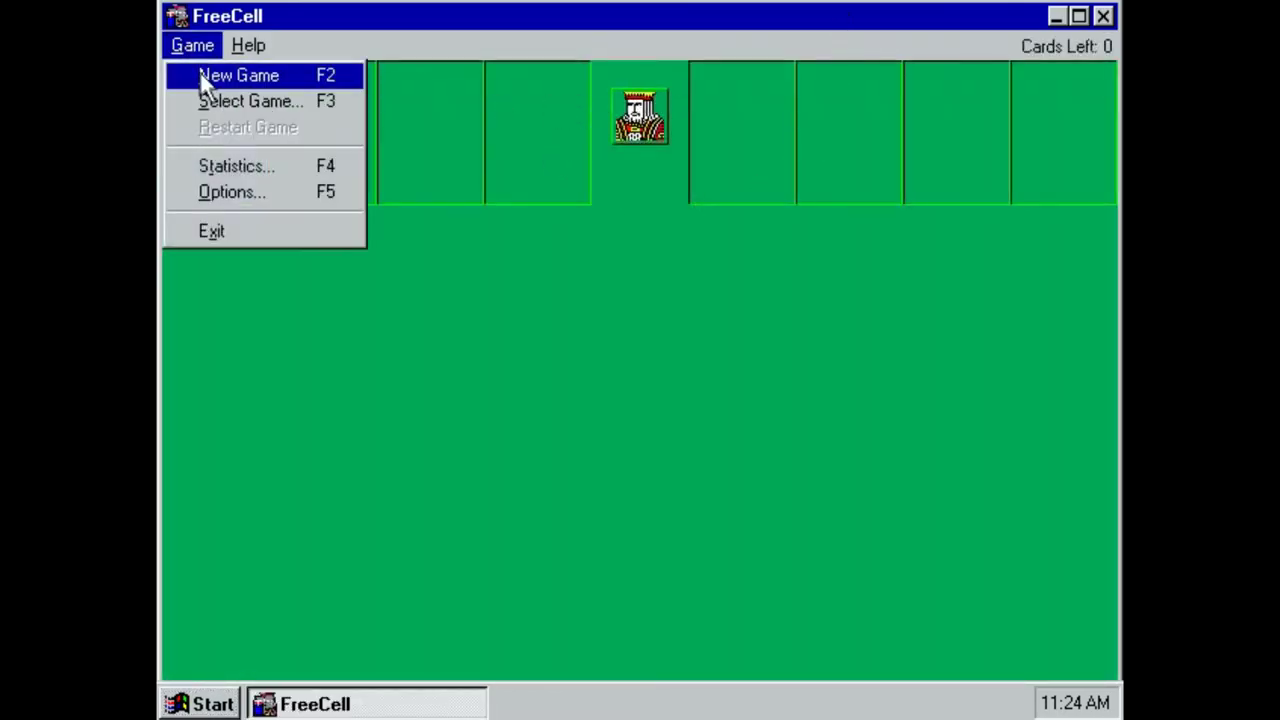
pyautogui.click(250, 74)
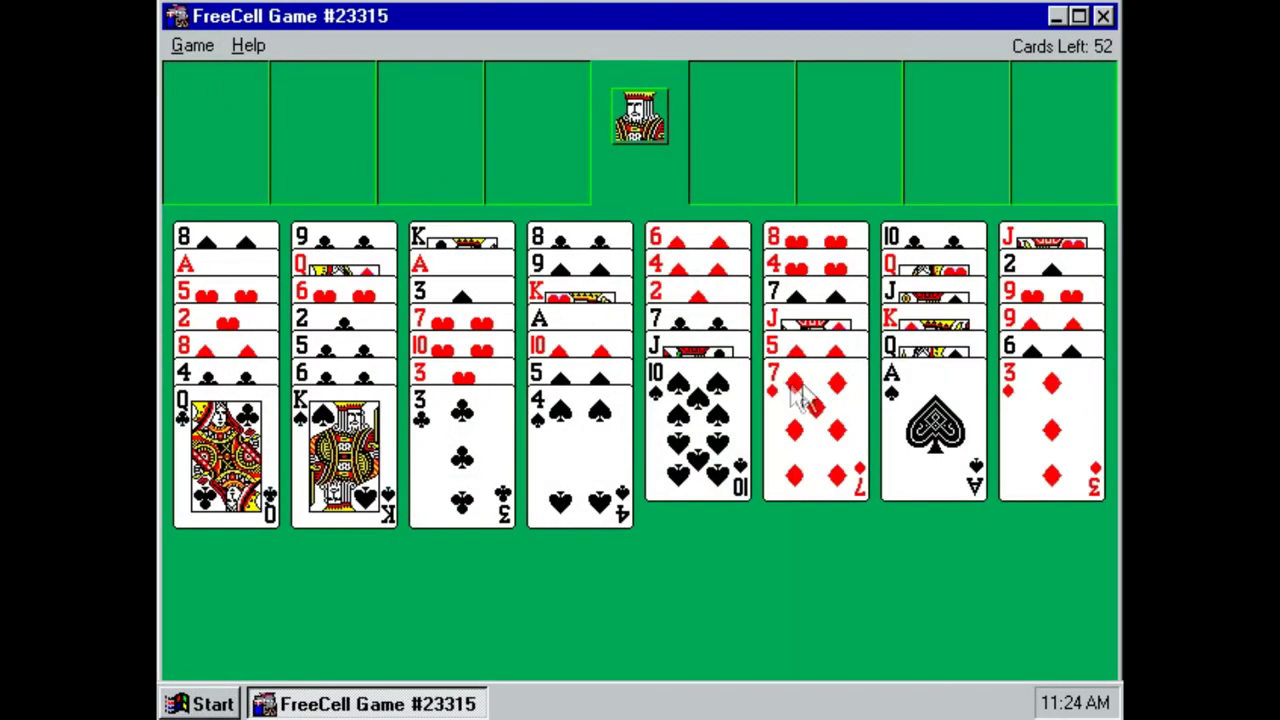
# Send the ace of spades home, then stack the 3 of diamonds on the 4 of spades, 6 of spades on 7 of diamonds, and 9 of diamonds on 10 of spades
pyautogui.doubleClick(914, 424)
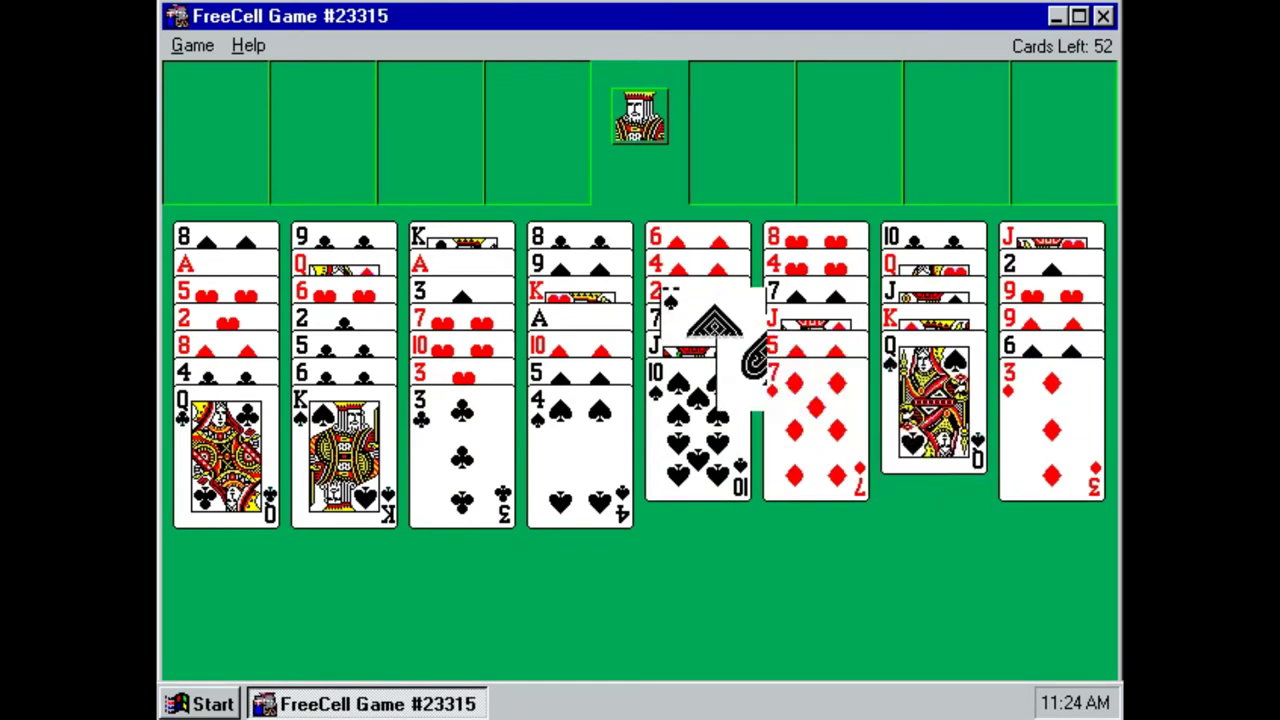
pyautogui.click(1063, 422)
pyautogui.click(570, 468)
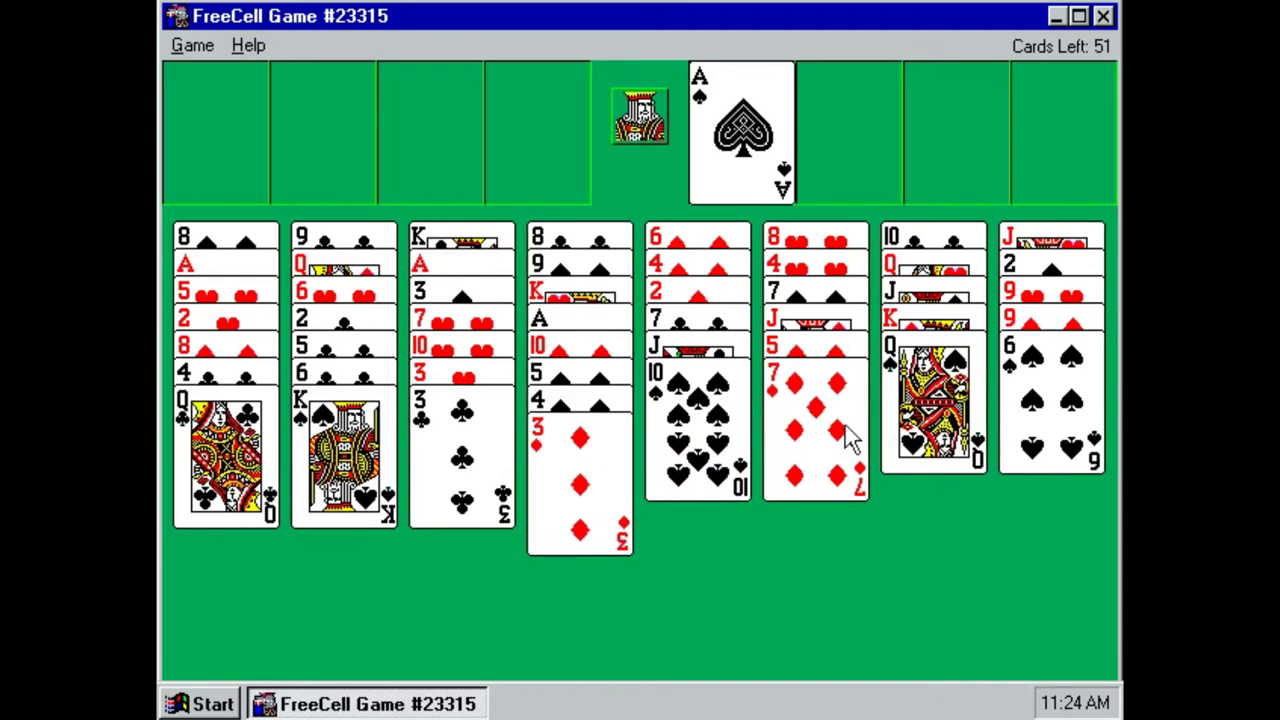
pyautogui.click(1035, 432)
pyautogui.click(822, 405)
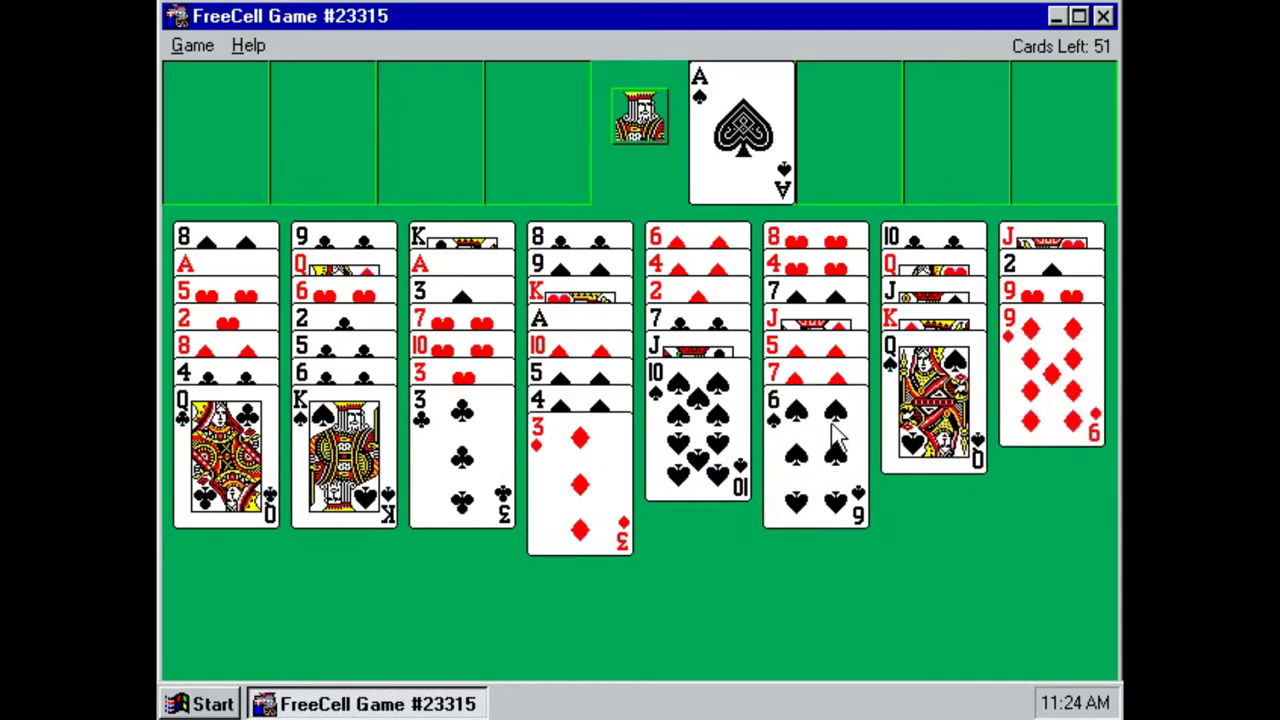
pyautogui.click(1040, 395)
pyautogui.click(738, 415)
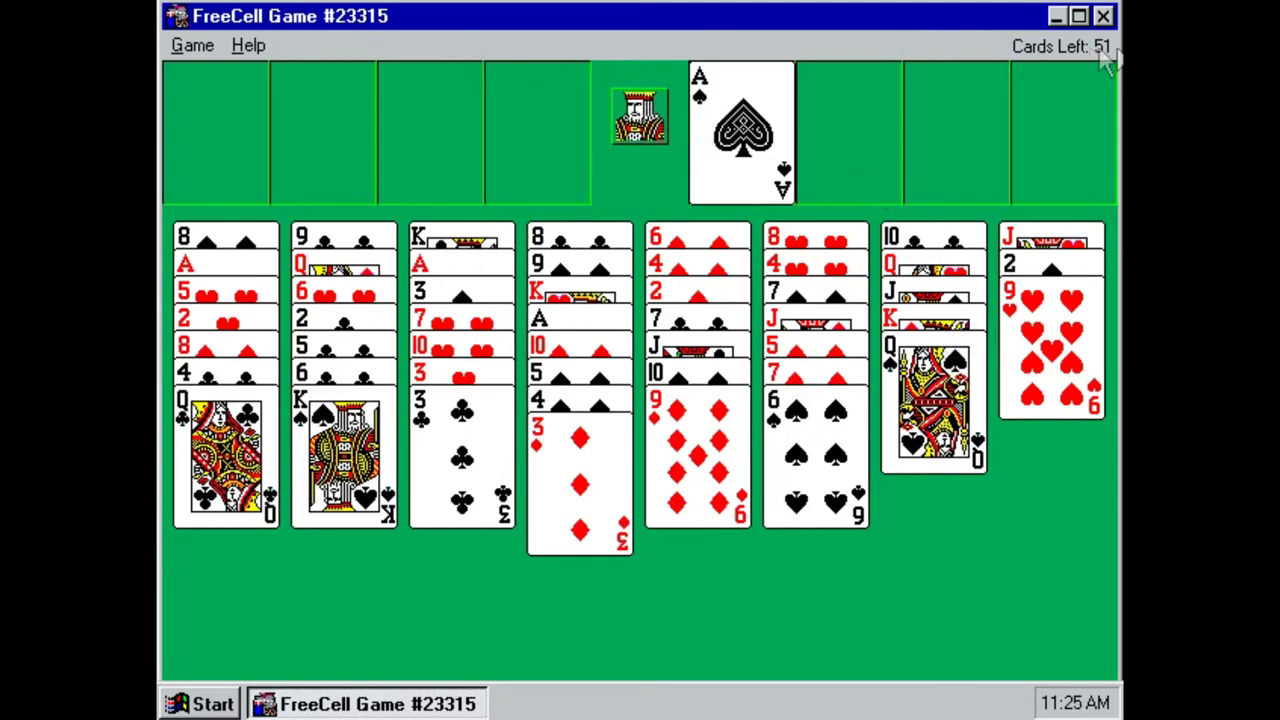
# Close FreeCell, resigning the game in progress, and open Hearts from the installed games
pyautogui.click(1103, 17)
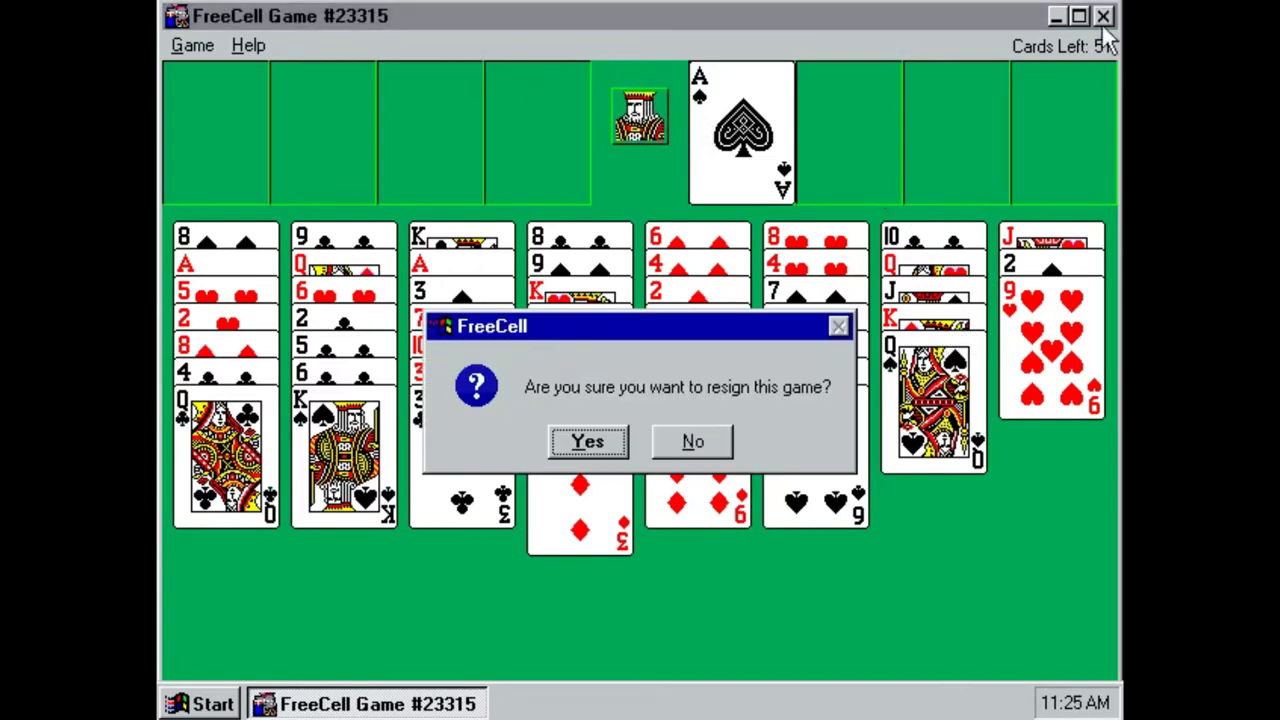
pyautogui.click(589, 442)
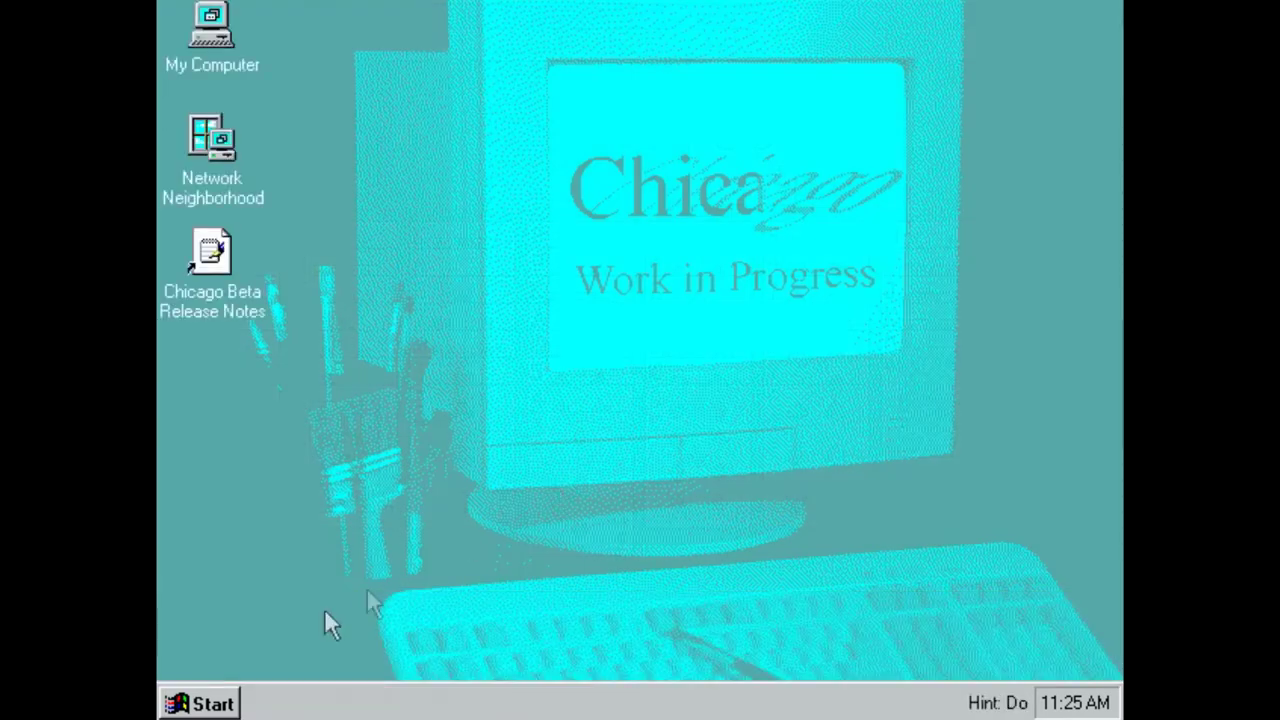
pyautogui.click(200, 704)
pyautogui.moveTo(242, 488)
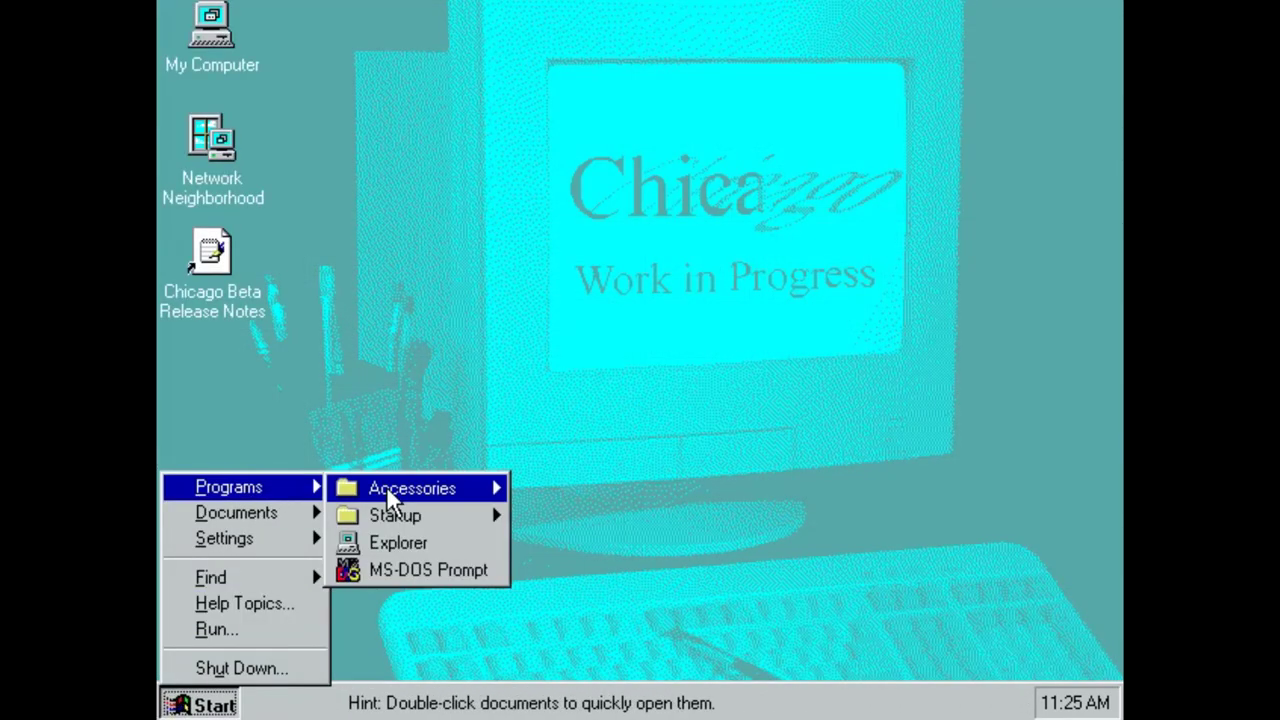
pyautogui.moveTo(360, 490)
pyautogui.moveTo(700, 27)
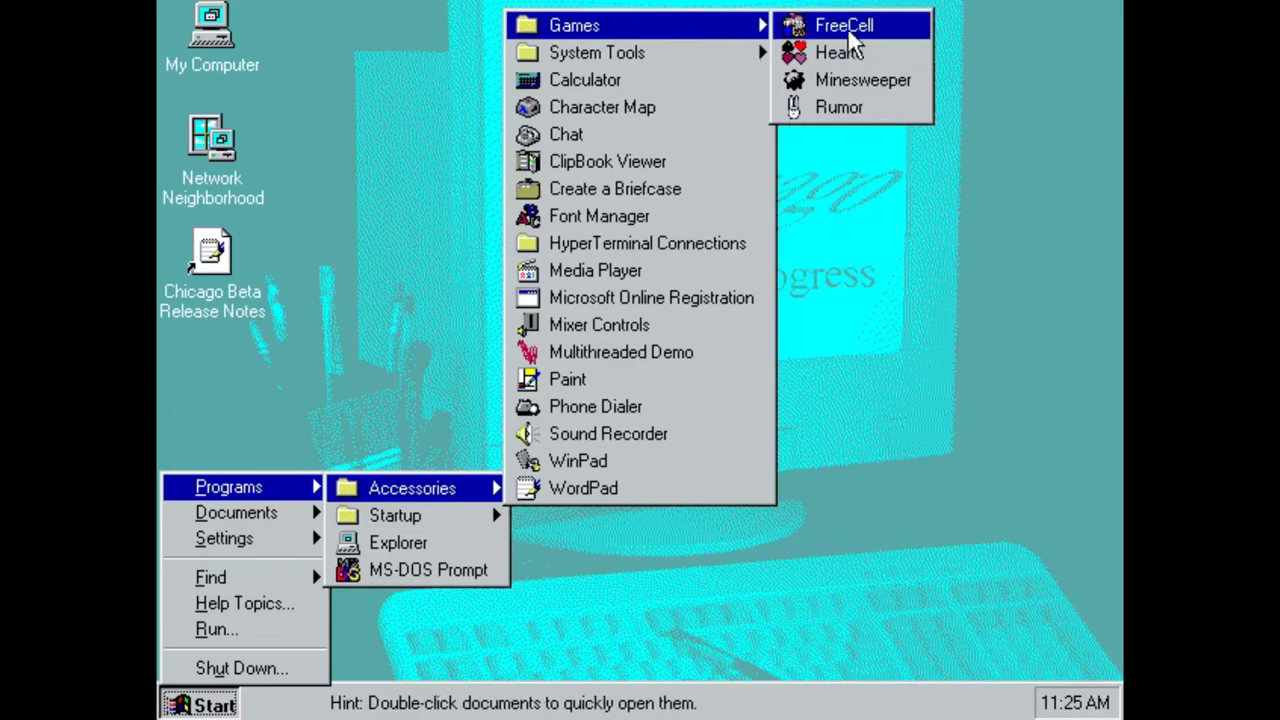
pyautogui.click(840, 51)
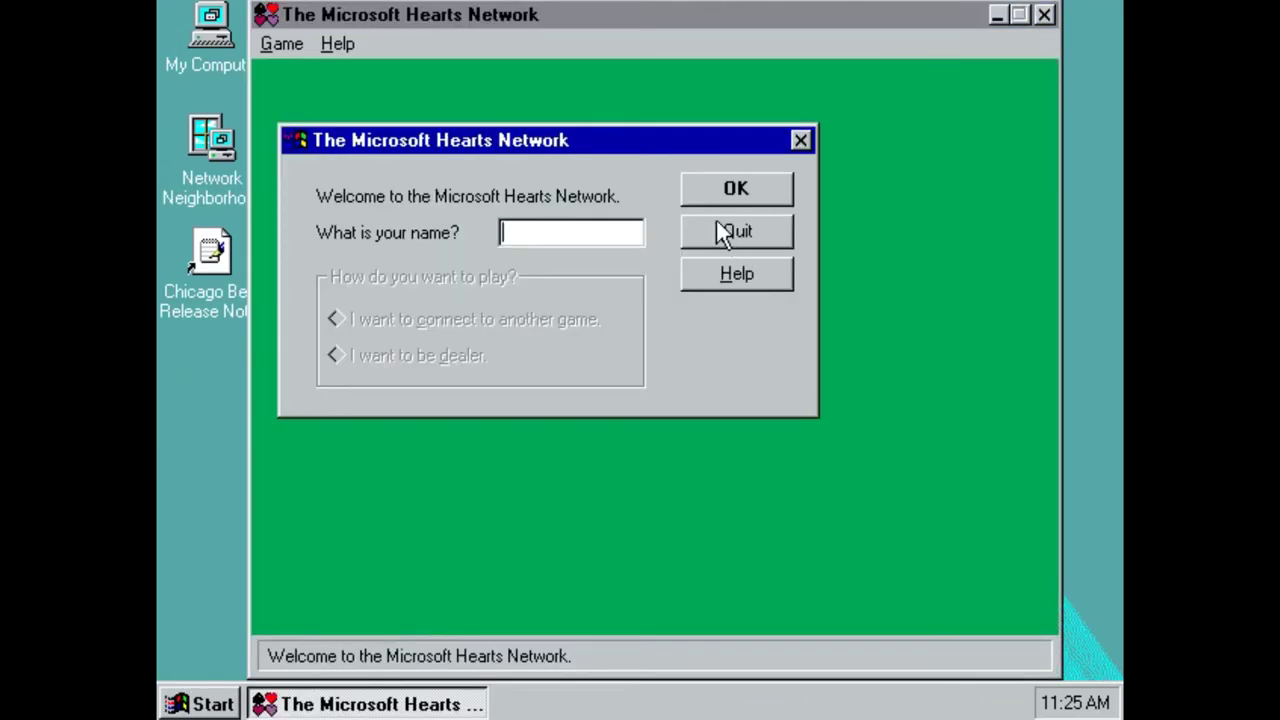
# Enter the player name to start Hearts, and pass the ace of diamonds, king of spades and jack of hearts to the left
pyautogui.write('cine')
pyautogui.press('Return')
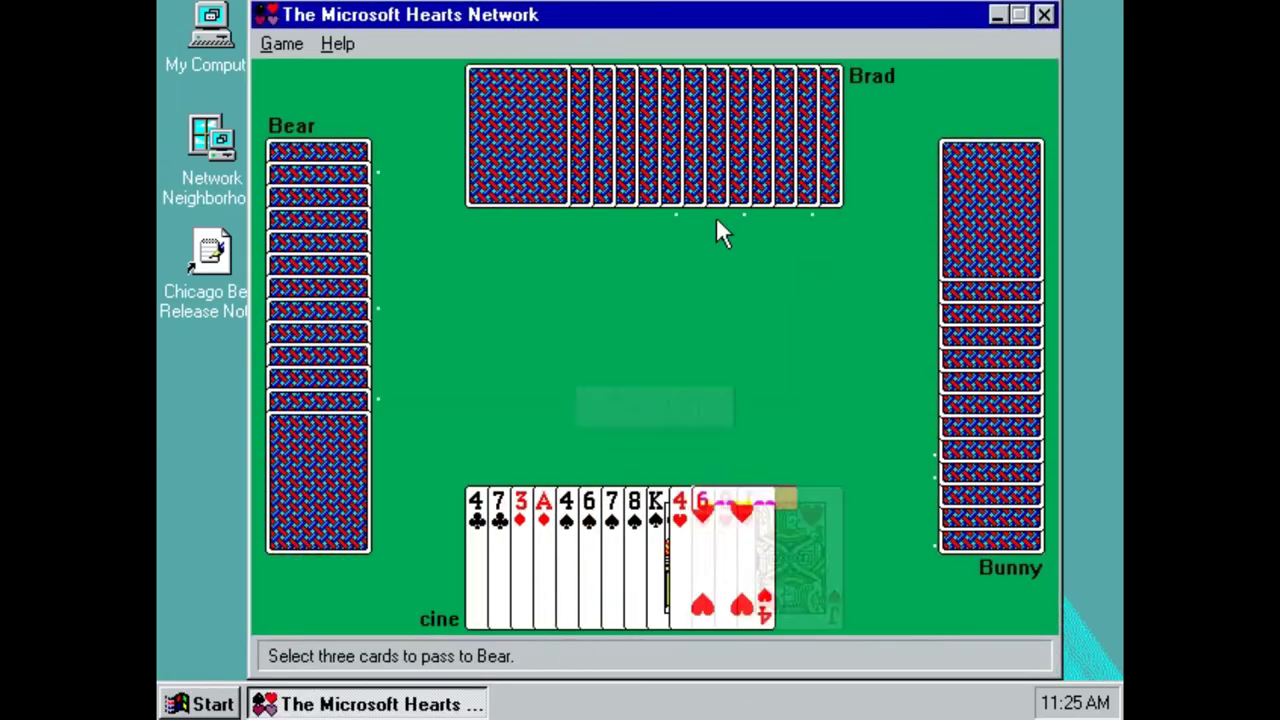
pyautogui.click(541, 550)
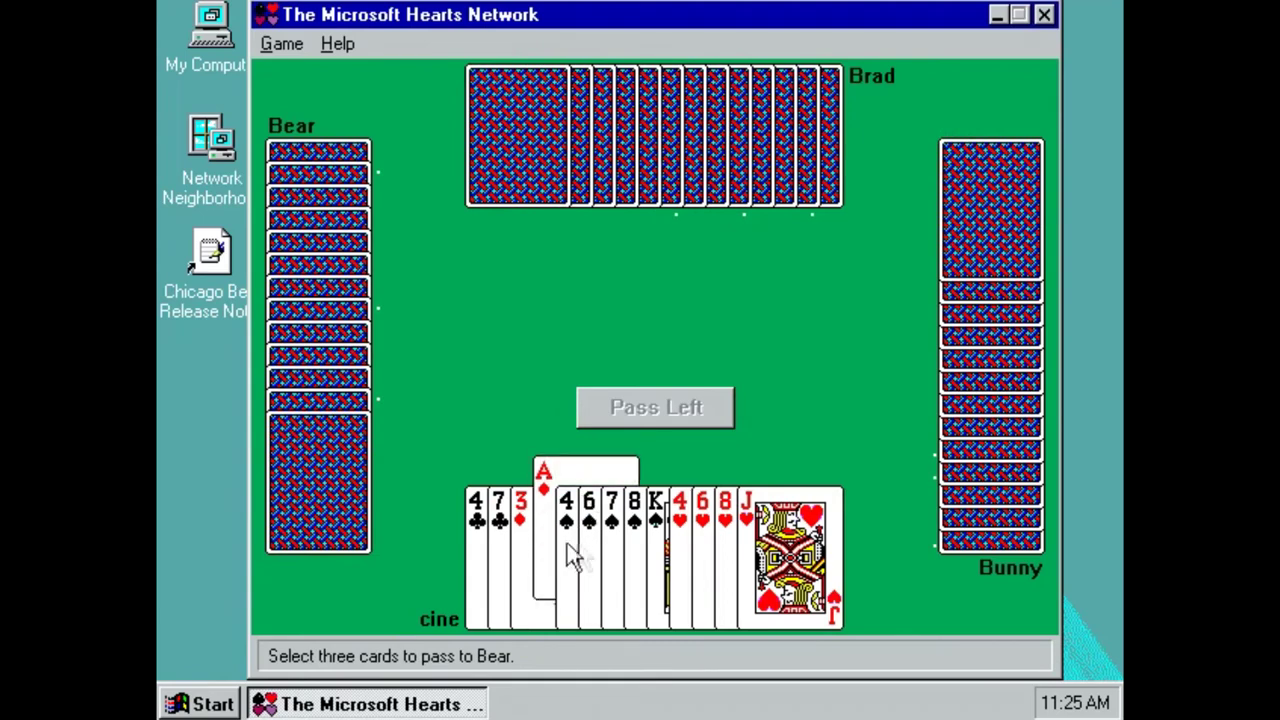
pyautogui.click(662, 555)
pyautogui.click(790, 560)
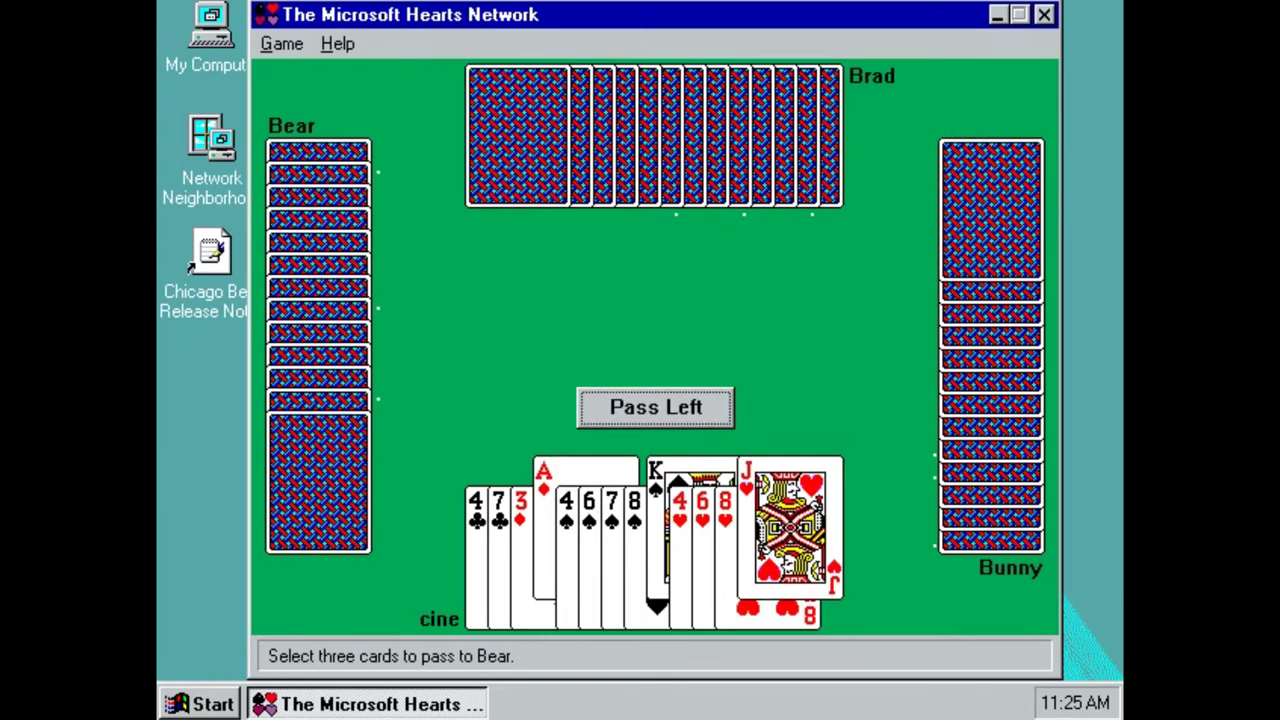
pyautogui.click(691, 420)
pyautogui.click(690, 412)
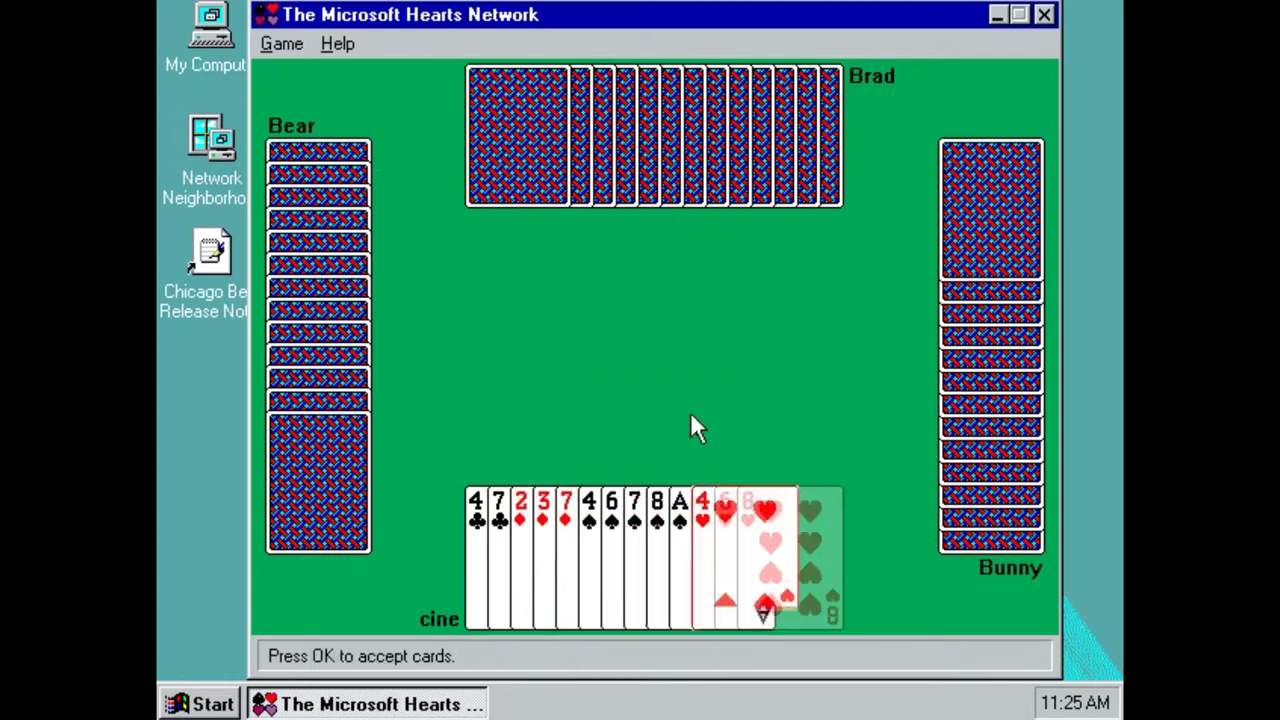
# Play the 4 of clubs, 8 of spades, ace of spades and 7 of spades in the opening tricks
pyautogui.click(478, 556)
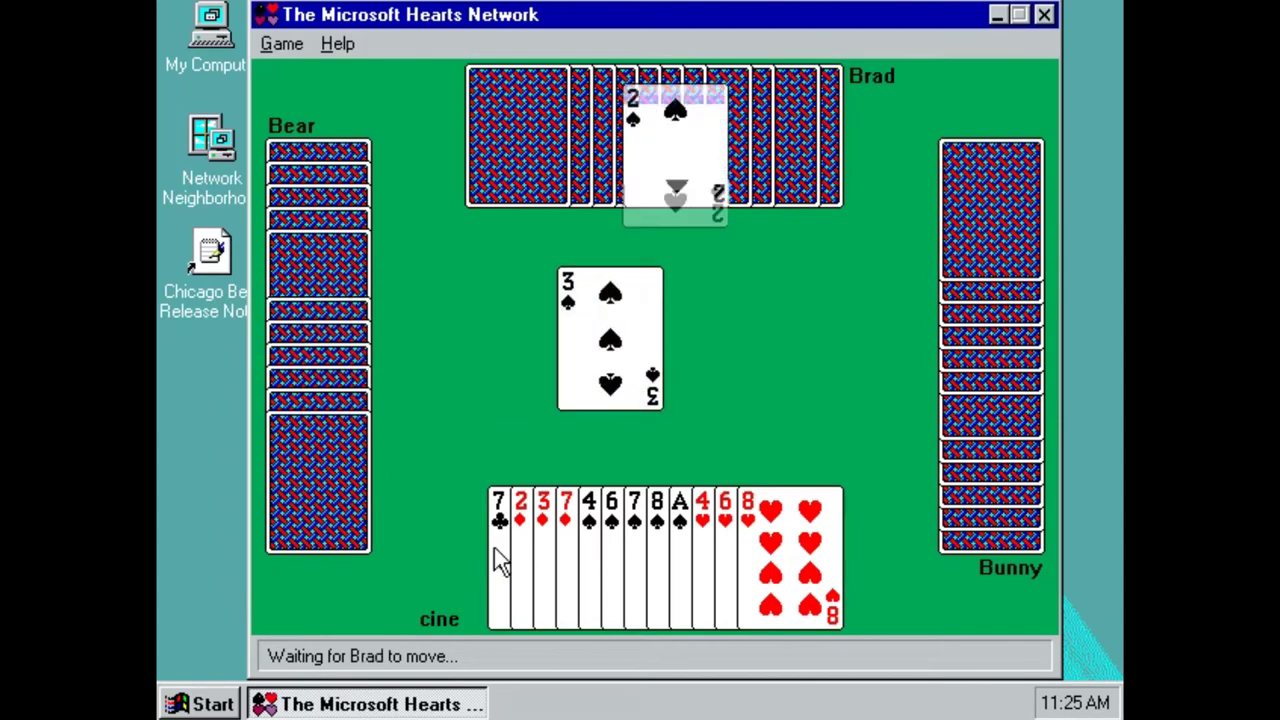
pyautogui.click(497, 547)
pyautogui.click(659, 549)
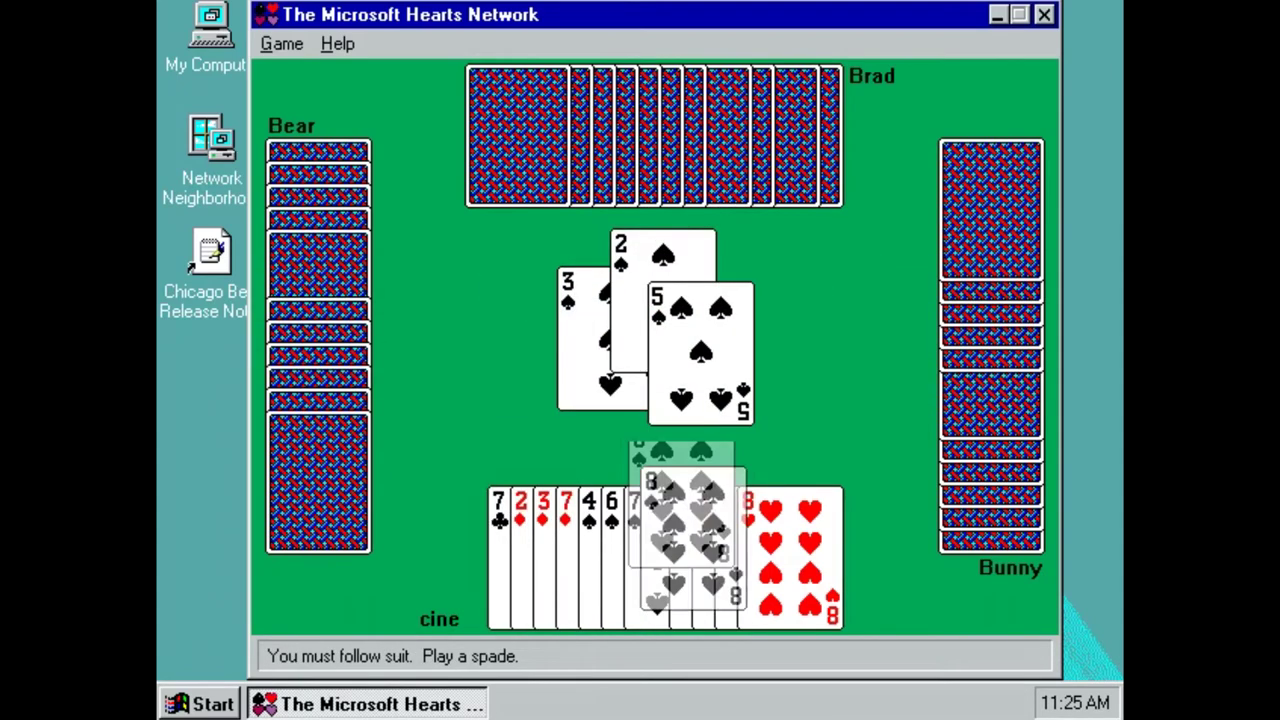
pyautogui.click(677, 558)
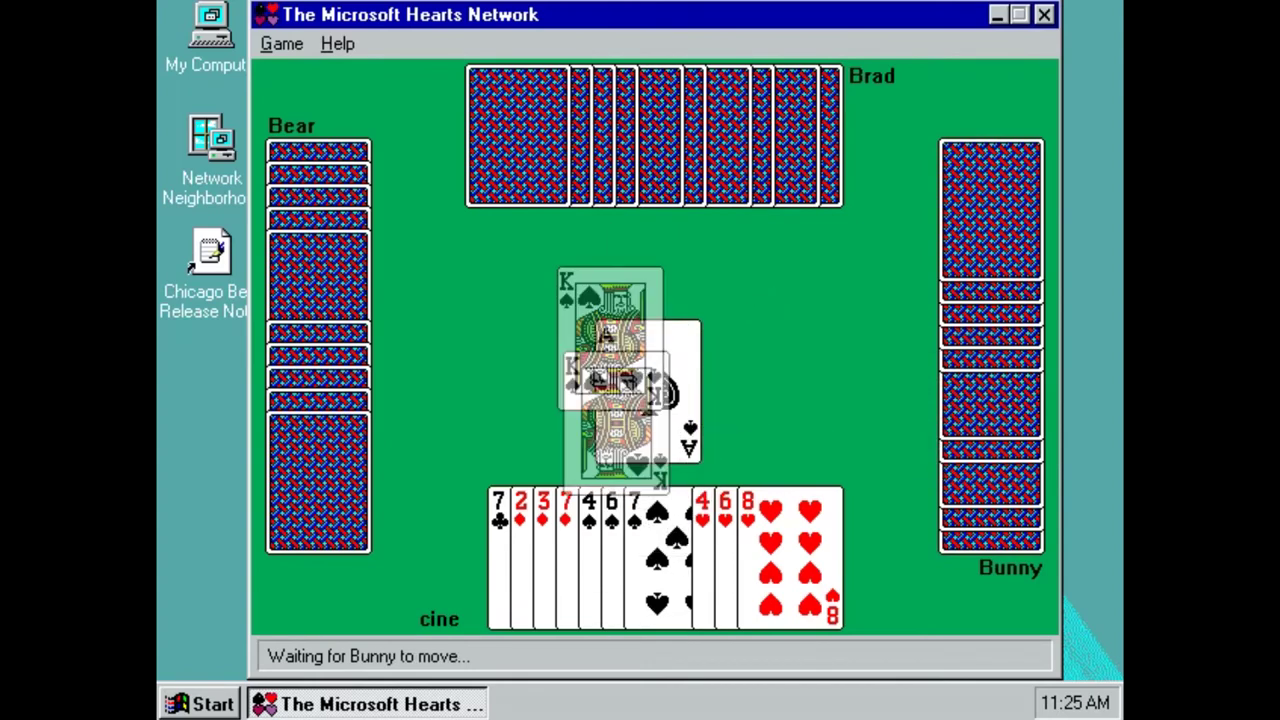
pyautogui.click(745, 558)
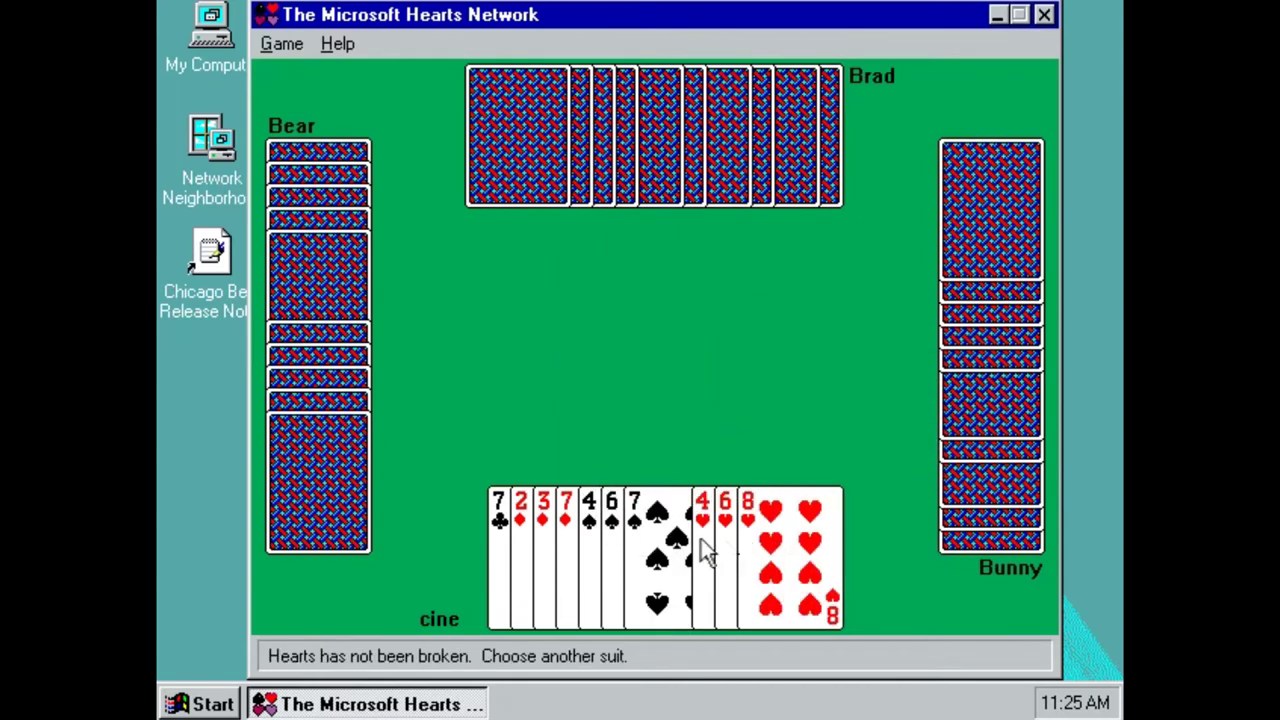
pyautogui.click(656, 550)
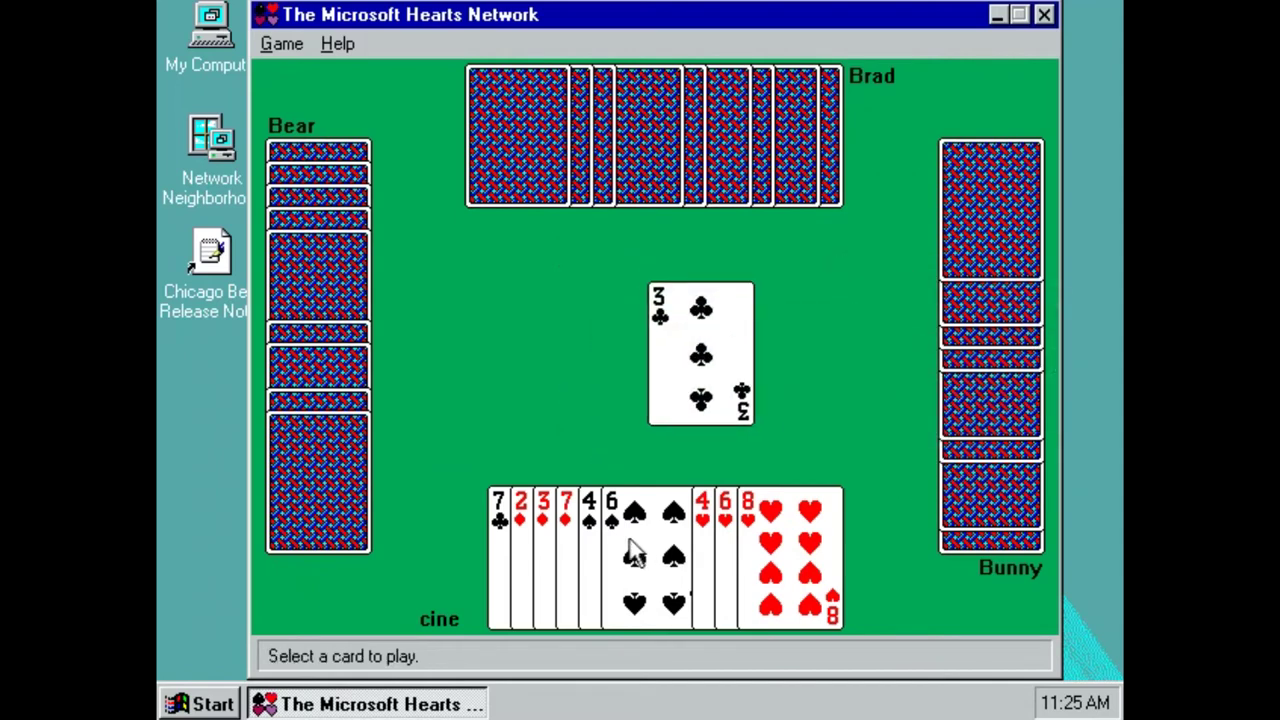
# Play the 7 of clubs, the 2, 3 and 7 of diamonds, and discard the 4 of spades
pyautogui.click(490, 537)
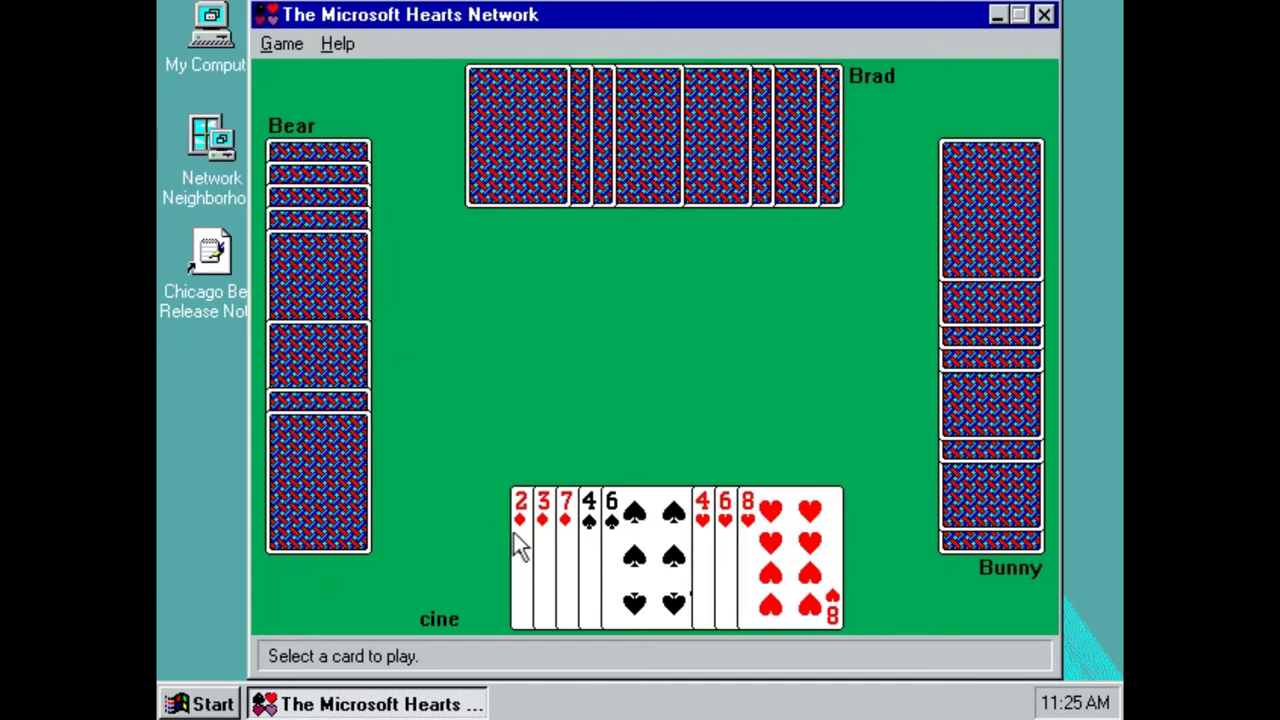
pyautogui.click(518, 540)
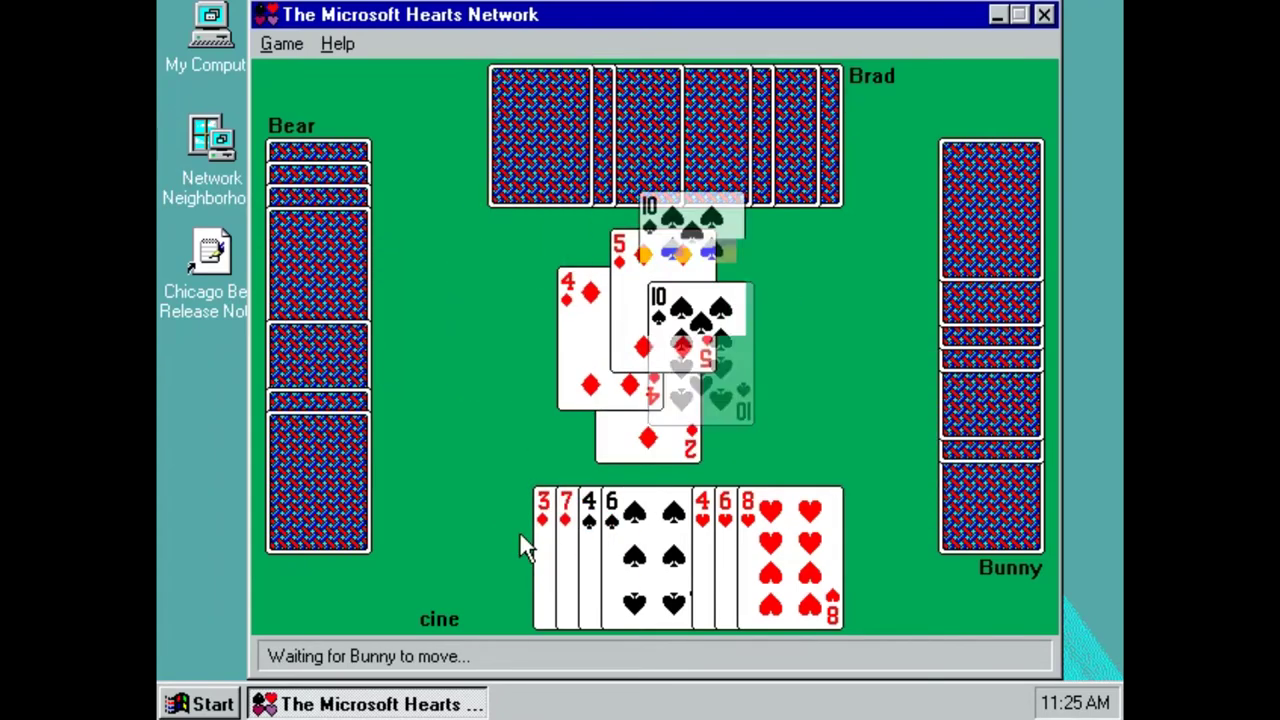
pyautogui.click(543, 535)
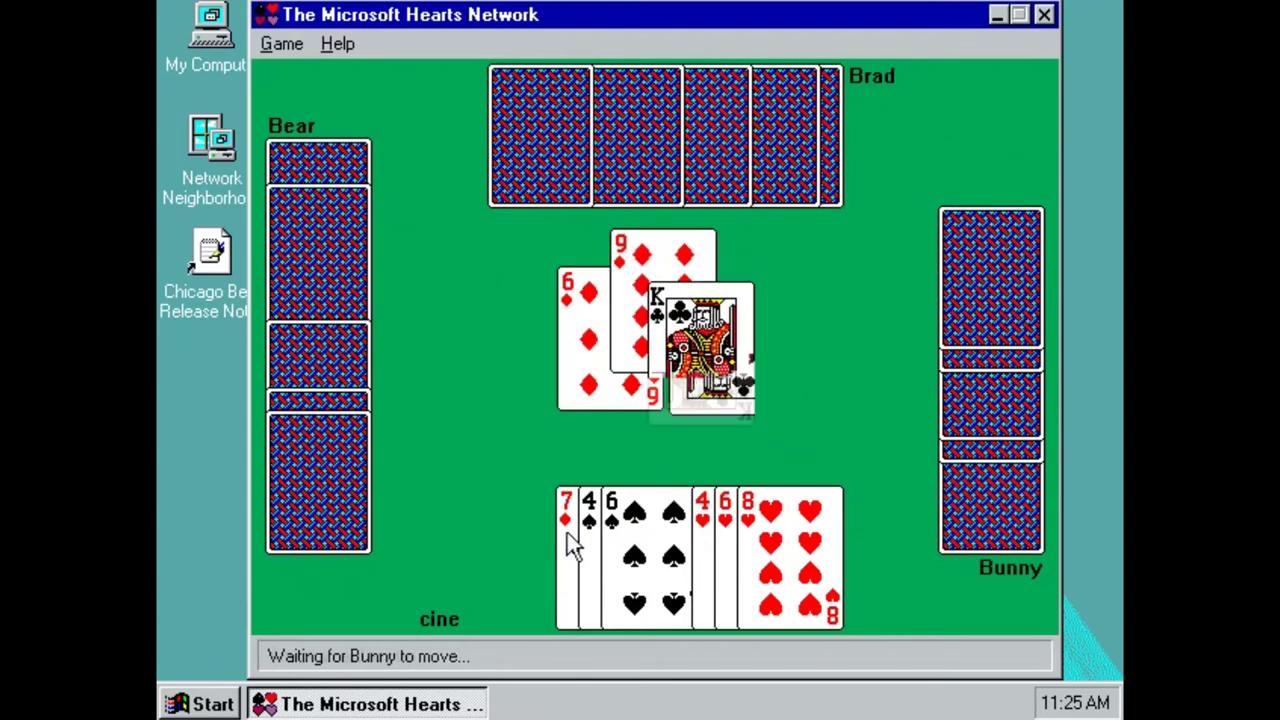
pyautogui.click(568, 540)
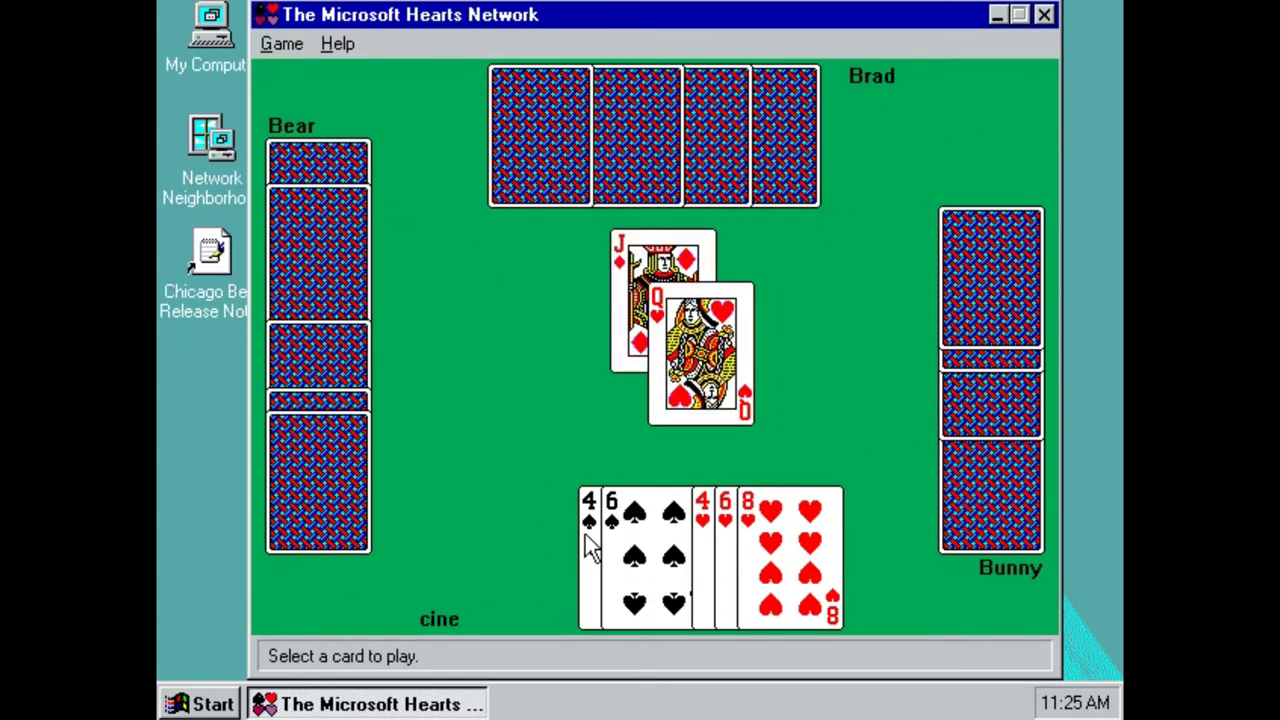
pyautogui.click(585, 534)
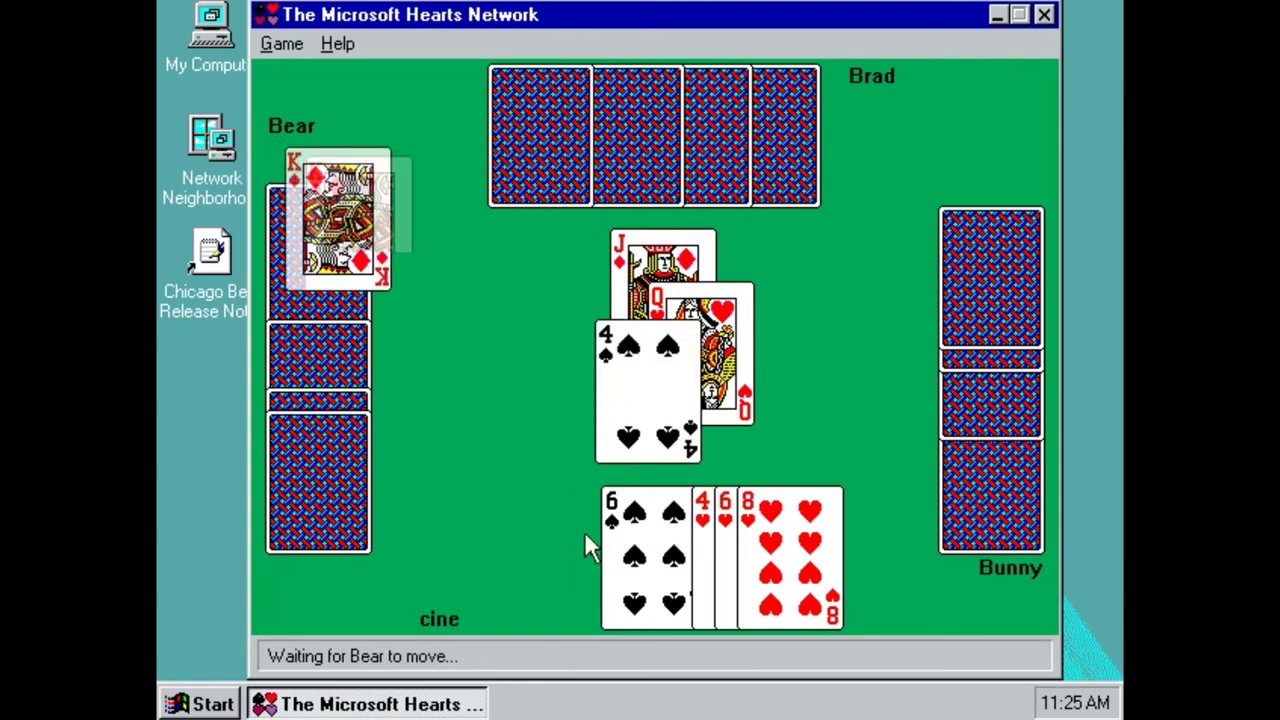
# Finish the hand with the 4 of hearts, 8 of hearts, 6 of spades and 6 of hearts, and dismiss the score sheet
pyautogui.click(704, 546)
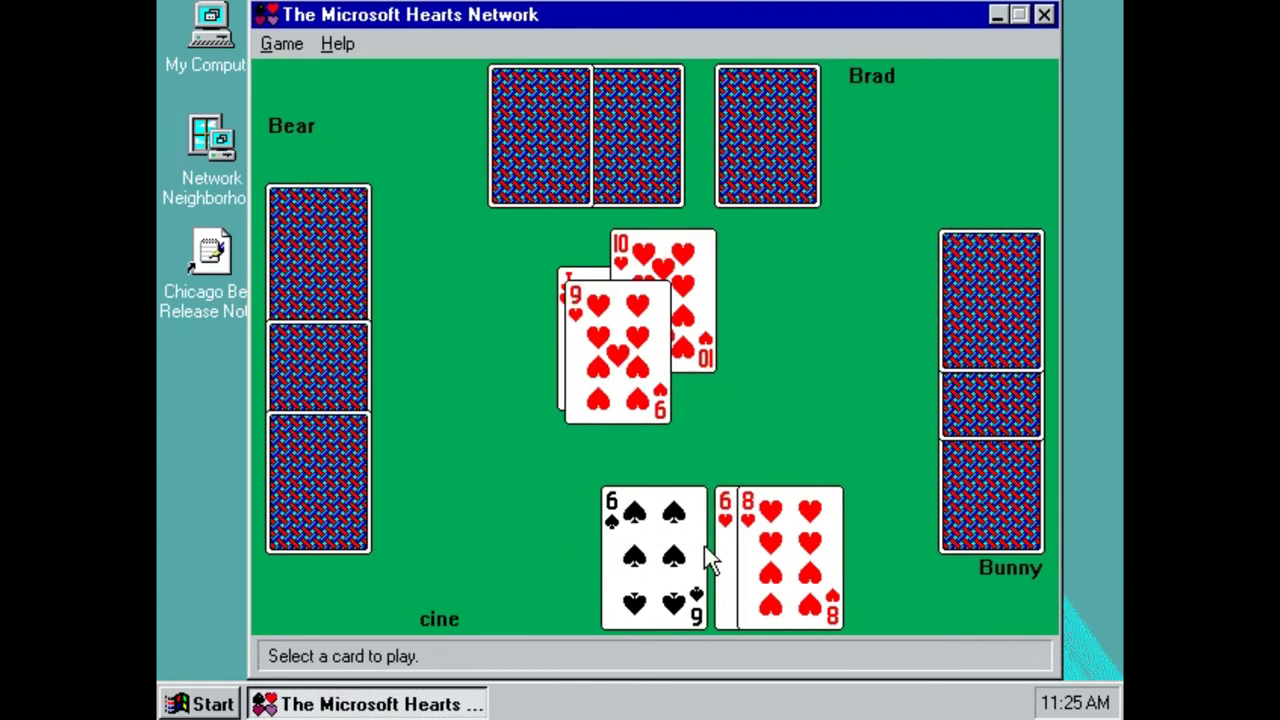
pyautogui.click(785, 545)
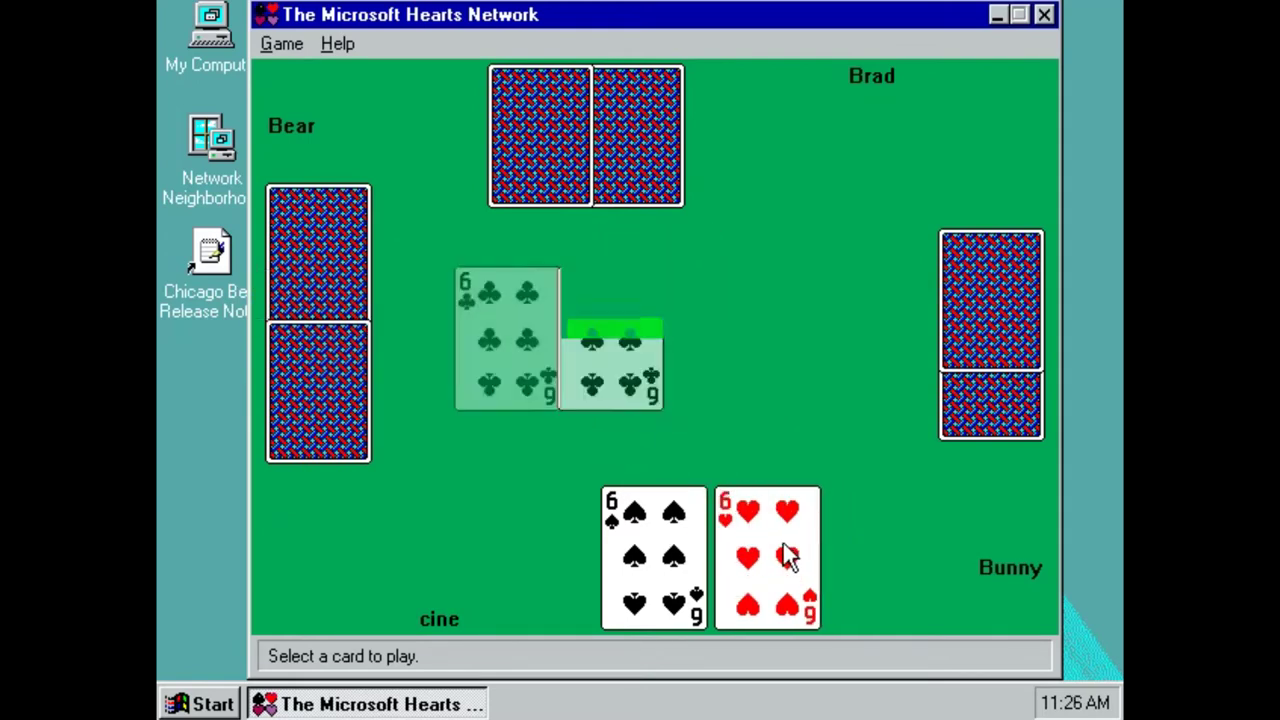
pyautogui.click(636, 556)
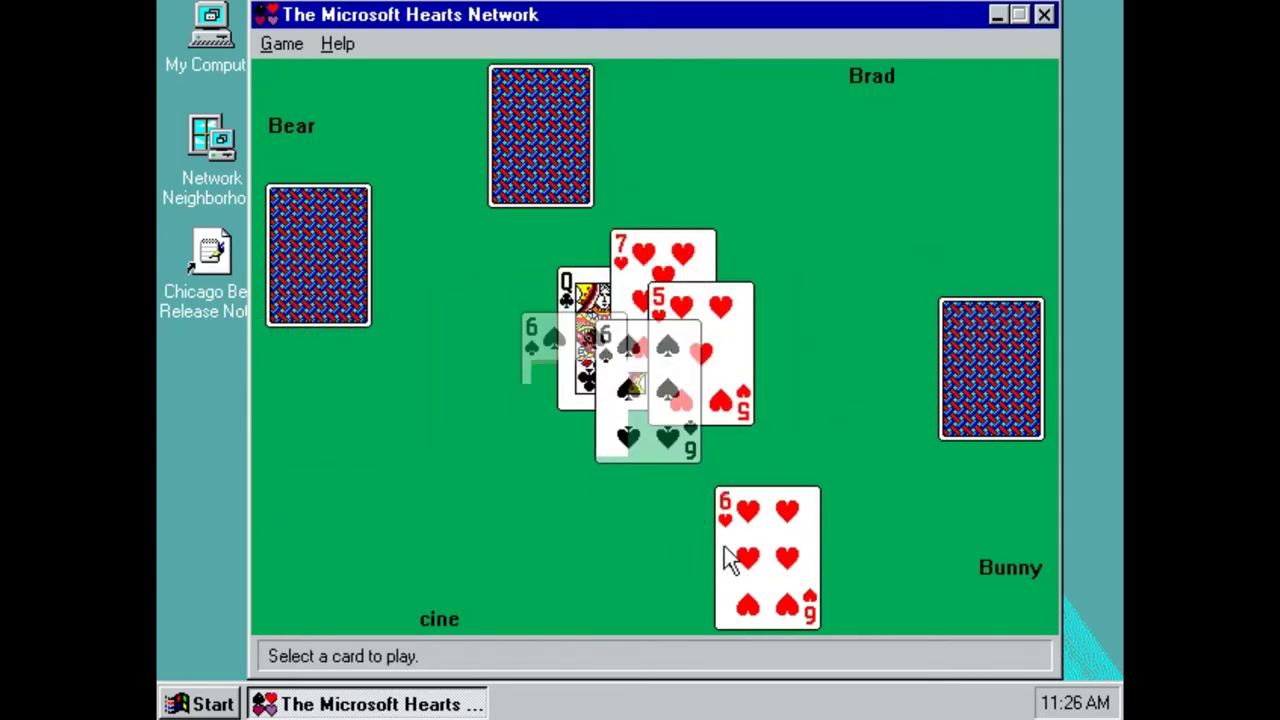
pyautogui.click(764, 557)
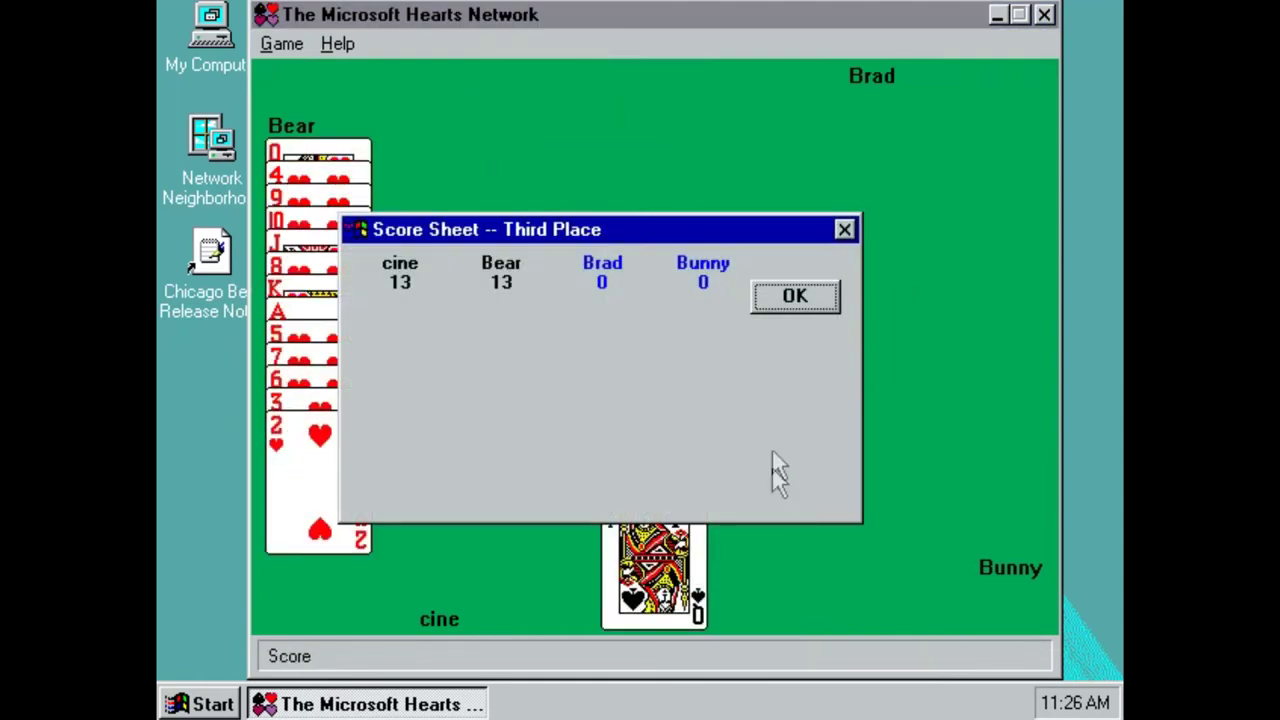
pyautogui.click(797, 297)
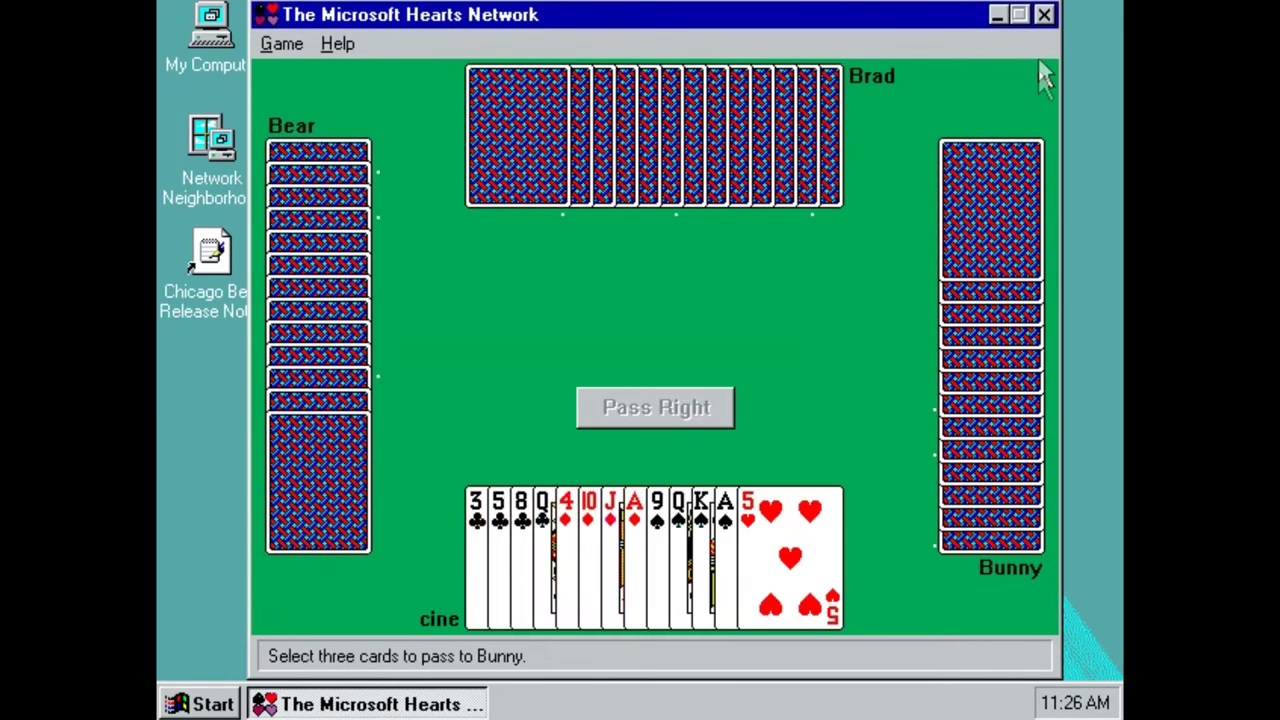
# Close Hearts and open Minesweeper from the bundled games
pyautogui.click(1044, 15)
pyautogui.click(200, 704)
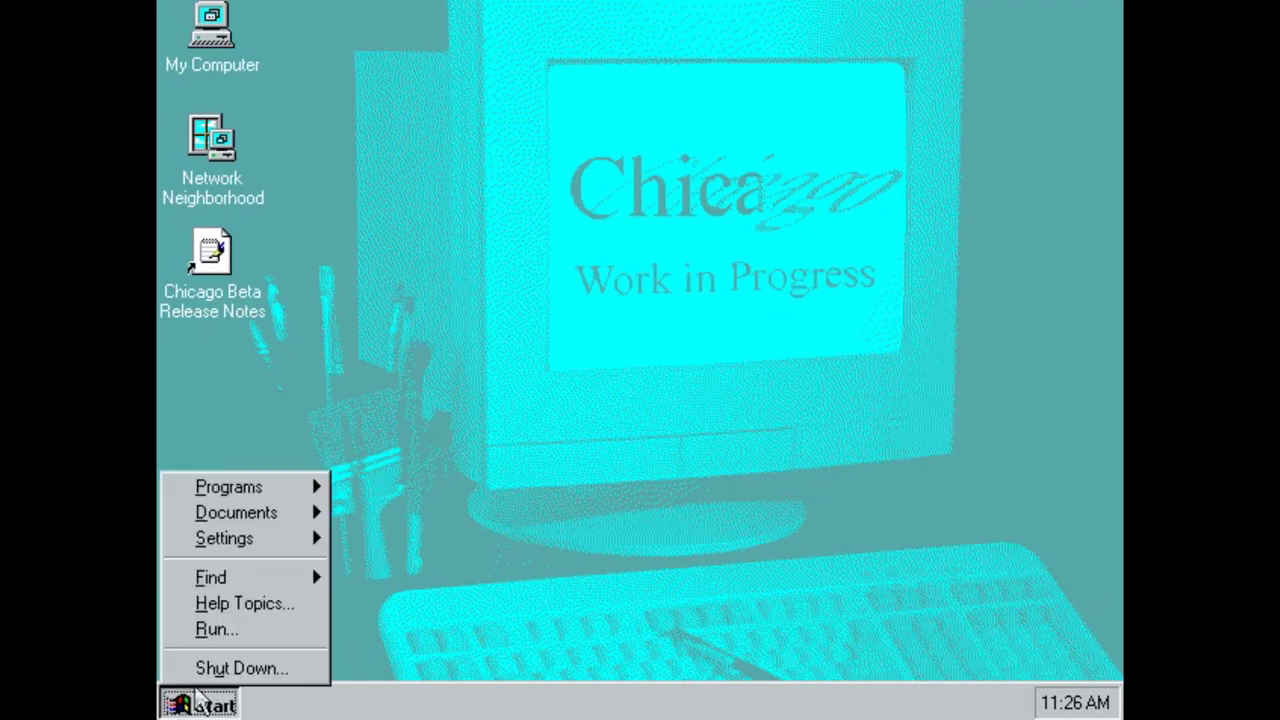
pyautogui.moveTo(249, 492)
pyautogui.moveTo(378, 497)
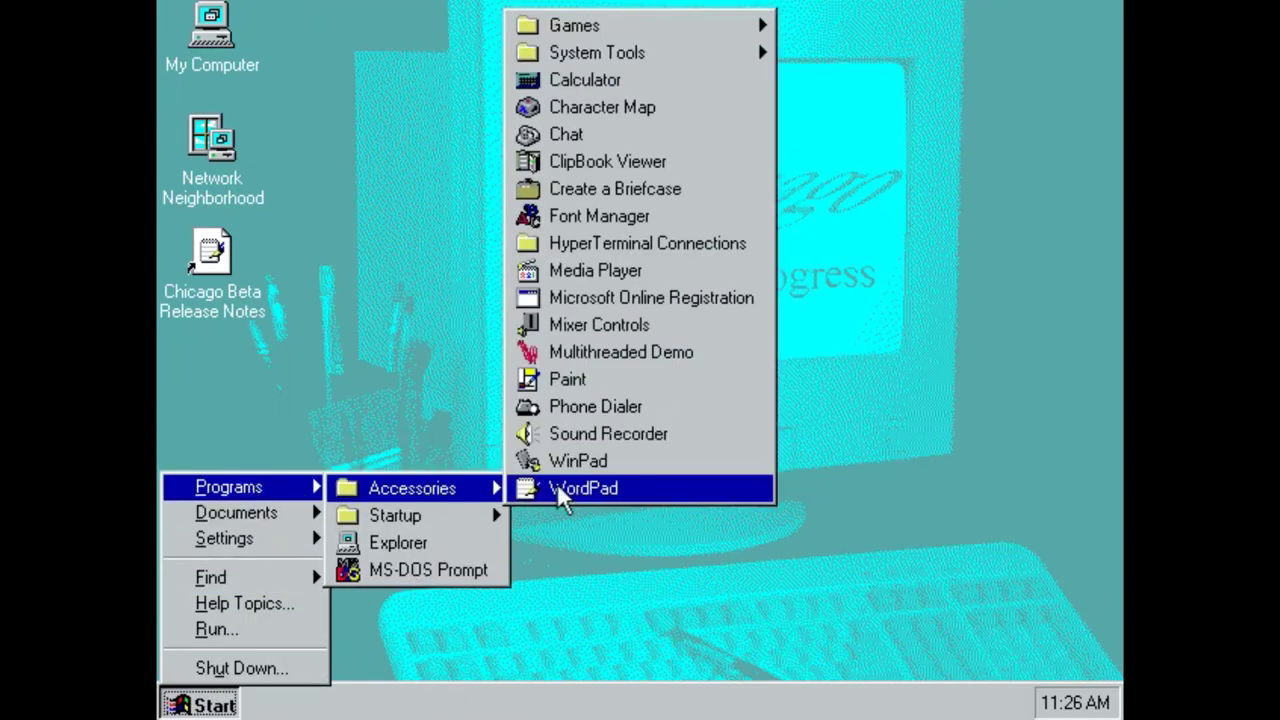
pyautogui.moveTo(700, 28)
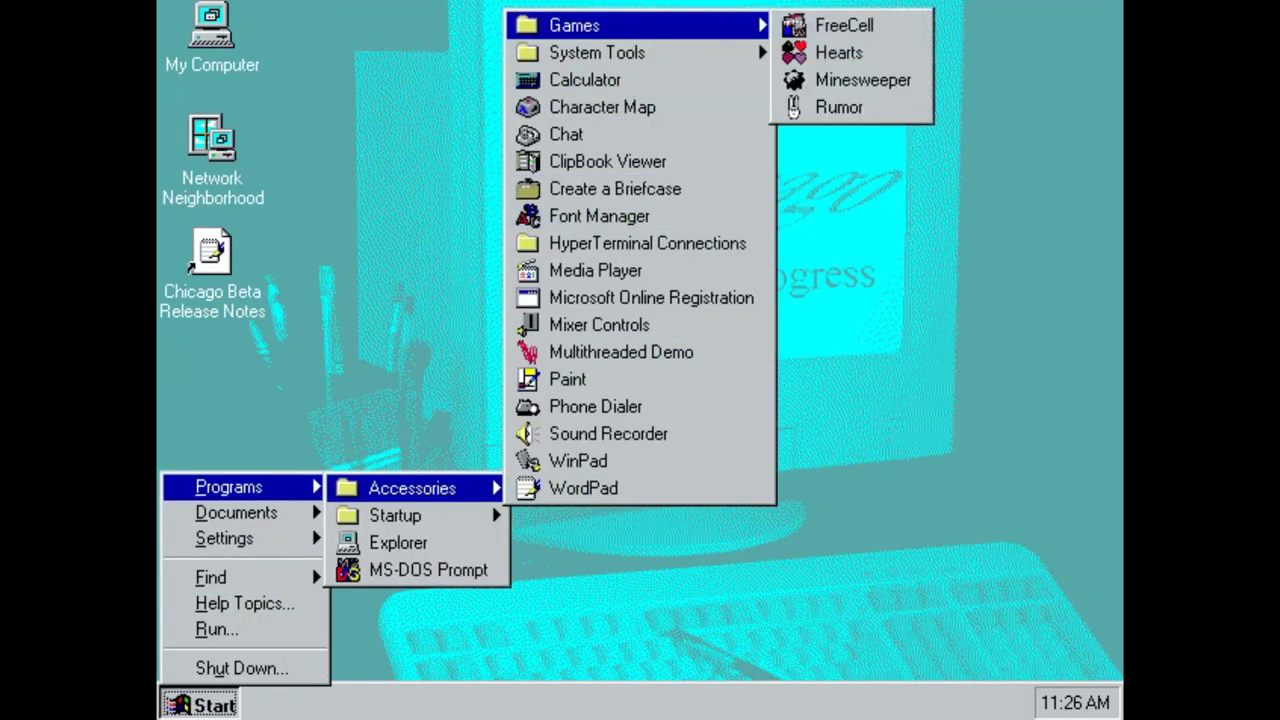
pyautogui.click(875, 80)
# Play the first Minesweeper board, uncovering squares and flagging the upper-right corner and the fifth square of the fifth row
pyautogui.click(405, 335)
pyautogui.click(453, 310)
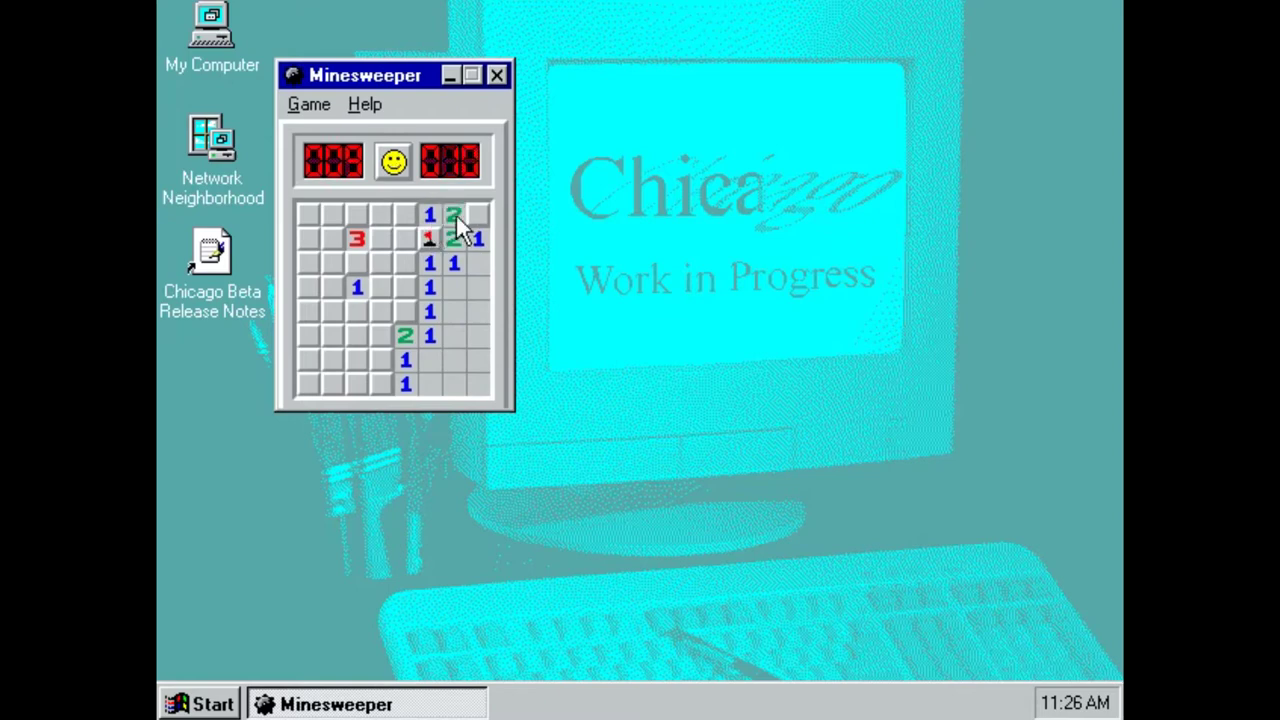
pyautogui.rightClick(474, 218)
pyautogui.click(474, 238)
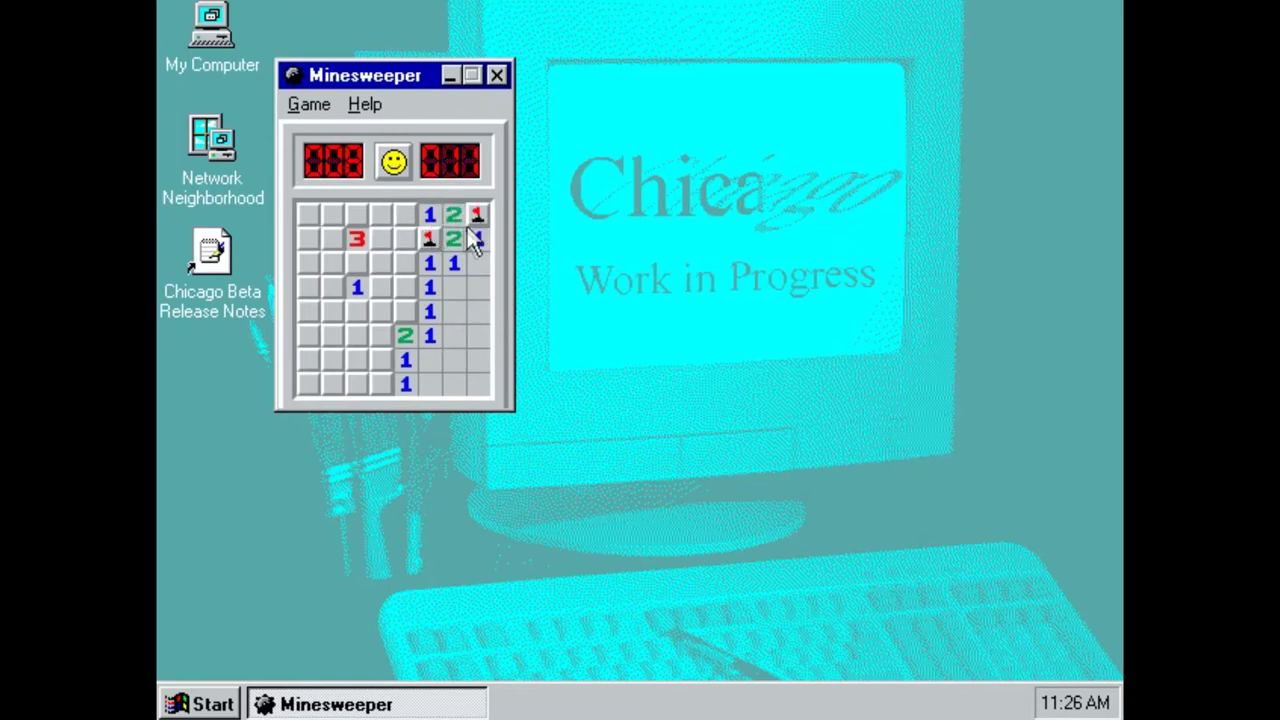
pyautogui.click(402, 257)
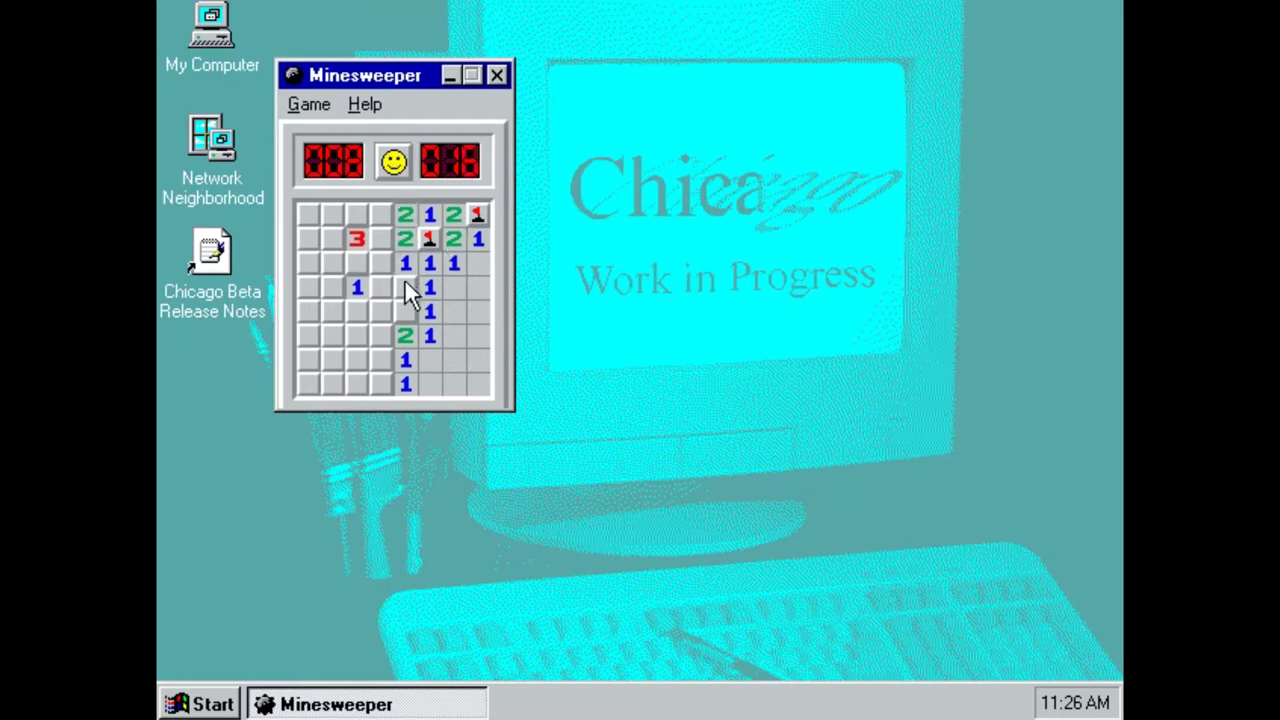
pyautogui.click(405, 287)
pyautogui.rightClick(405, 311)
pyautogui.click(383, 387)
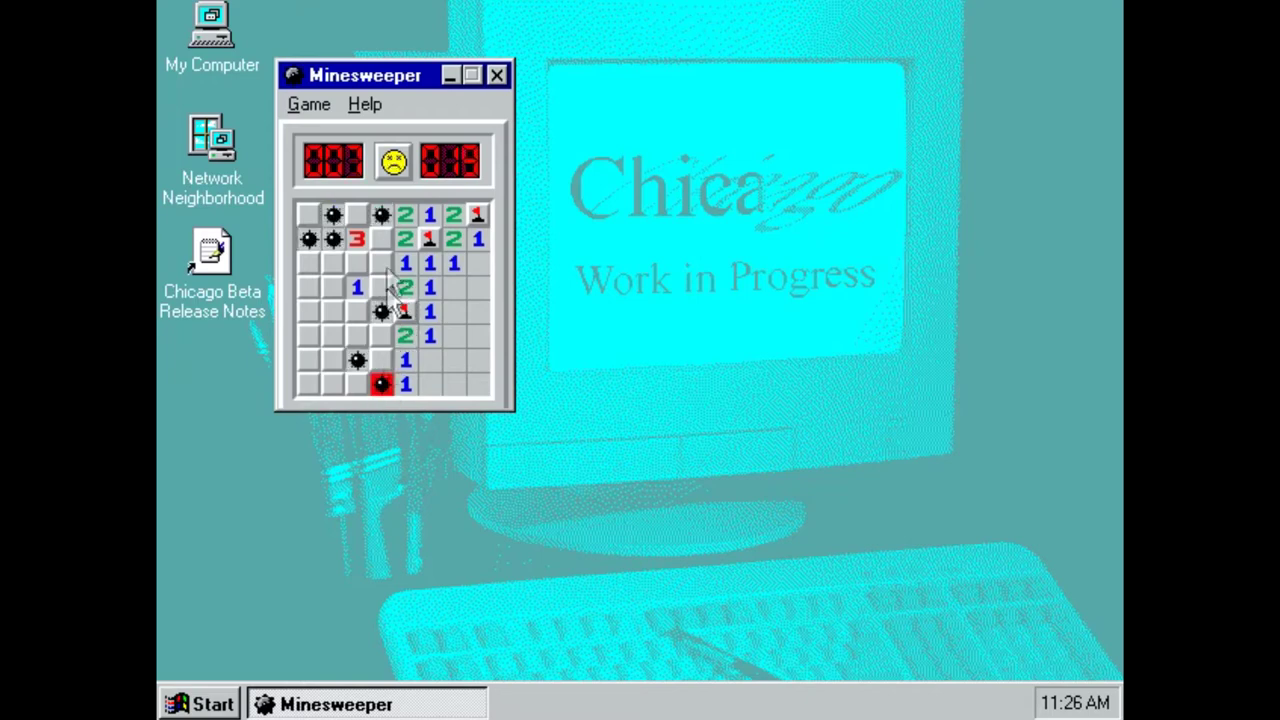
# Start a new Minesweeper game and uncover the centre, the top row and the right edge of the board
pyautogui.click(388, 168)
pyautogui.click(406, 314)
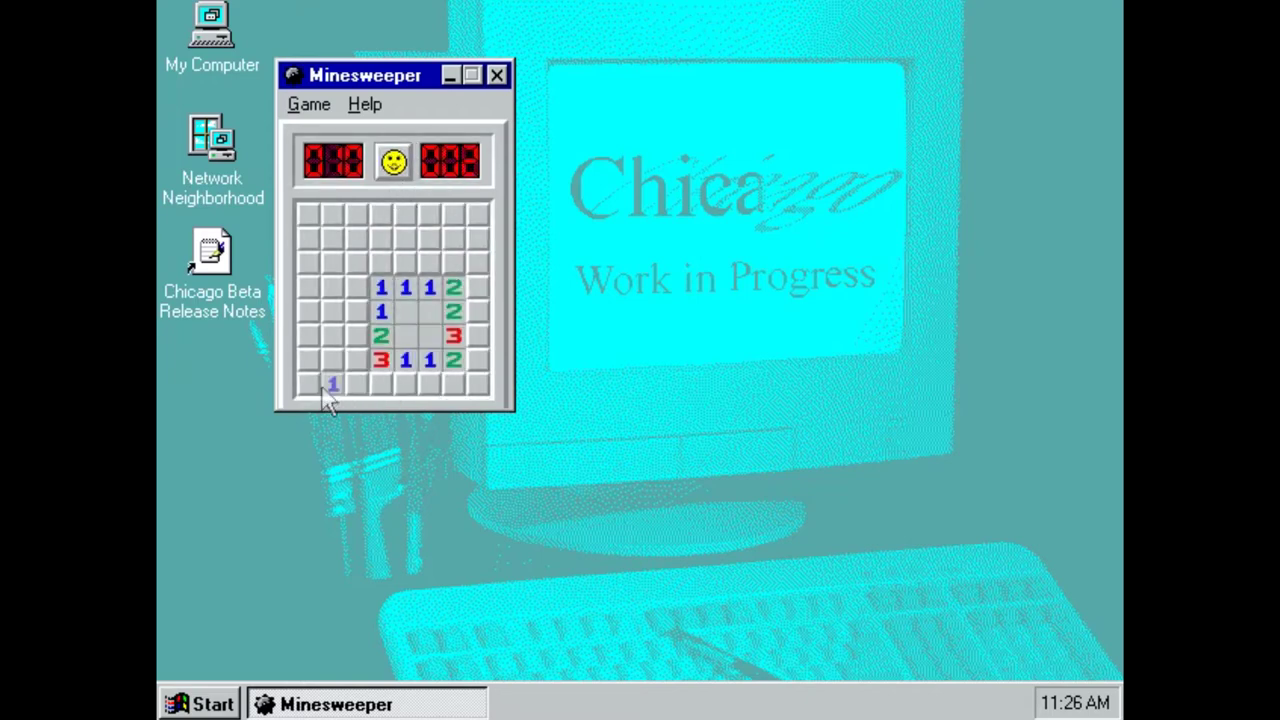
pyautogui.click(429, 214)
pyautogui.click(479, 288)
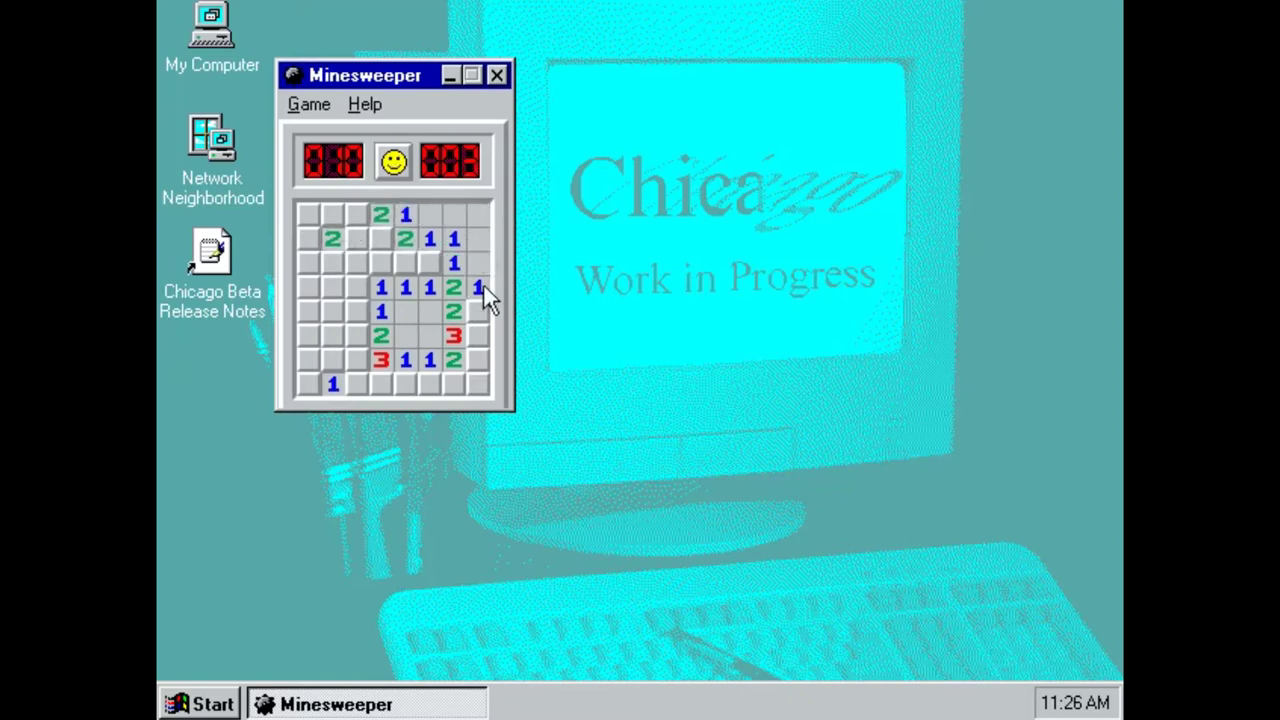
# Flag the suspected mines in rows five, three and two, and uncover the neighbouring squares up to the third square of the top row
pyautogui.rightClick(479, 313)
pyautogui.rightClick(430, 262)
pyautogui.click(408, 263)
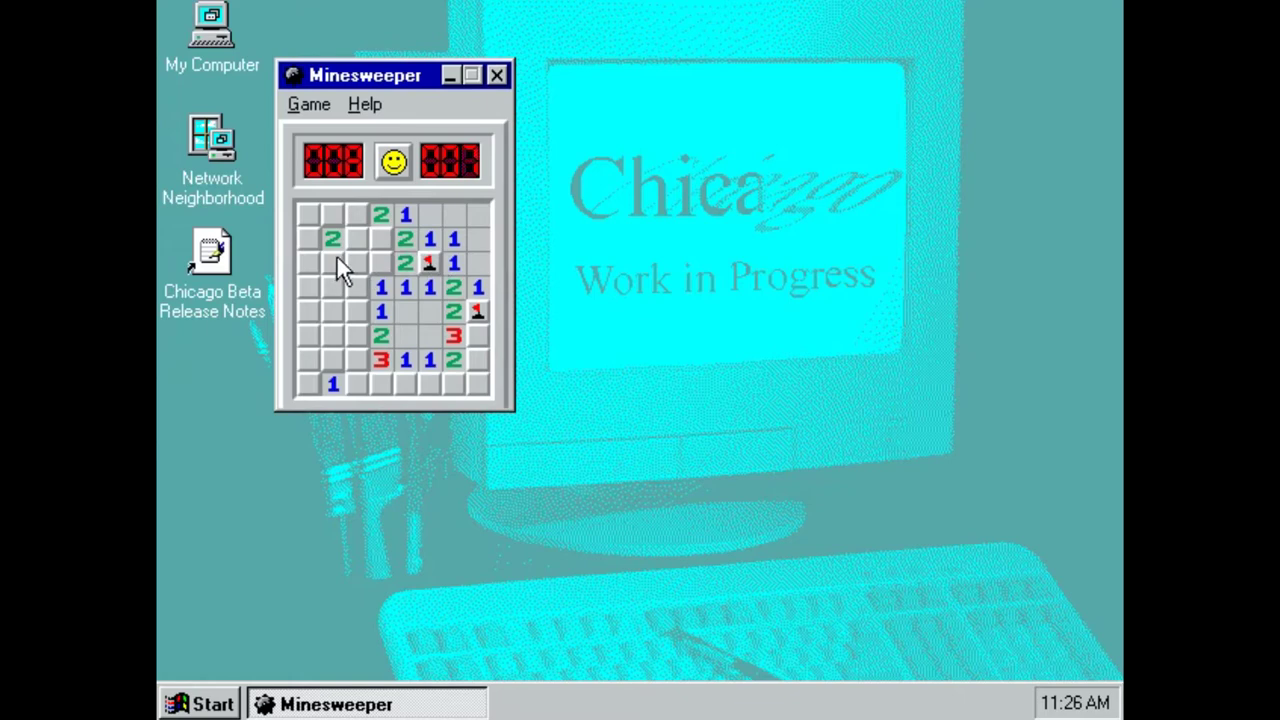
pyautogui.rightClick(380, 240)
pyautogui.click(380, 262)
pyautogui.click(357, 215)
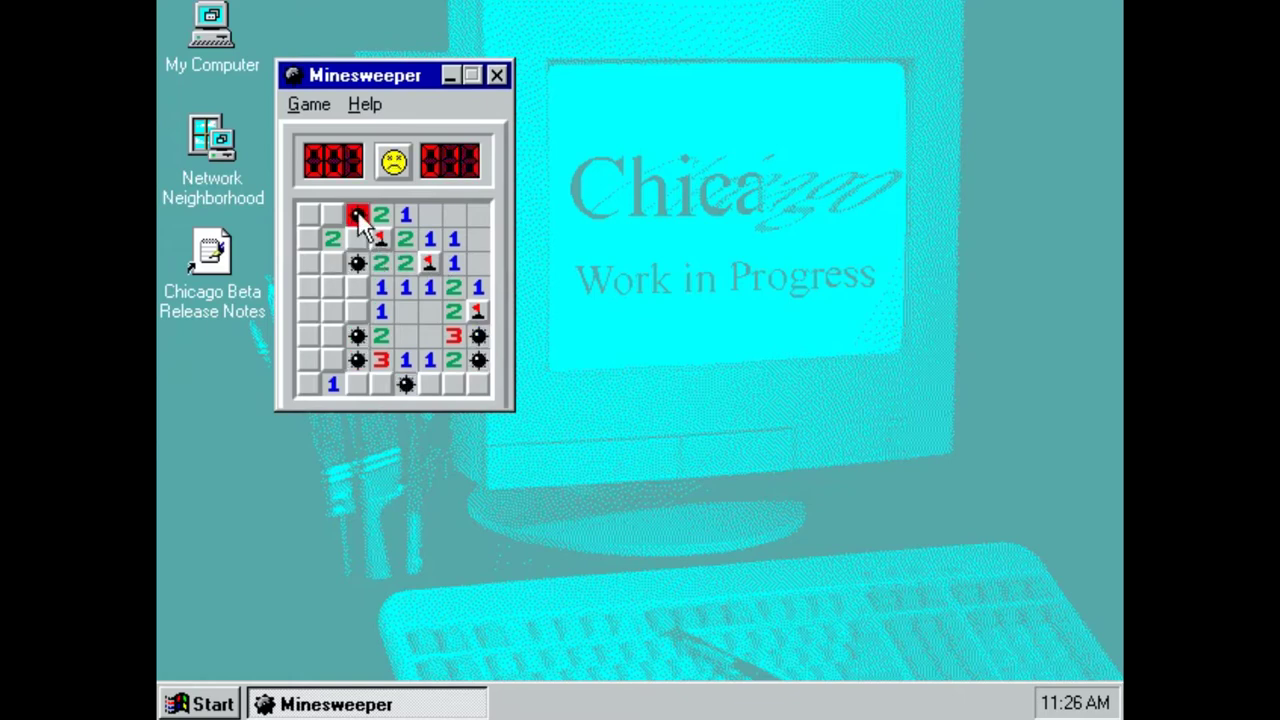
# Close Minesweeper and open Rumor from the bundled games
pyautogui.click(496, 76)
pyautogui.click(200, 704)
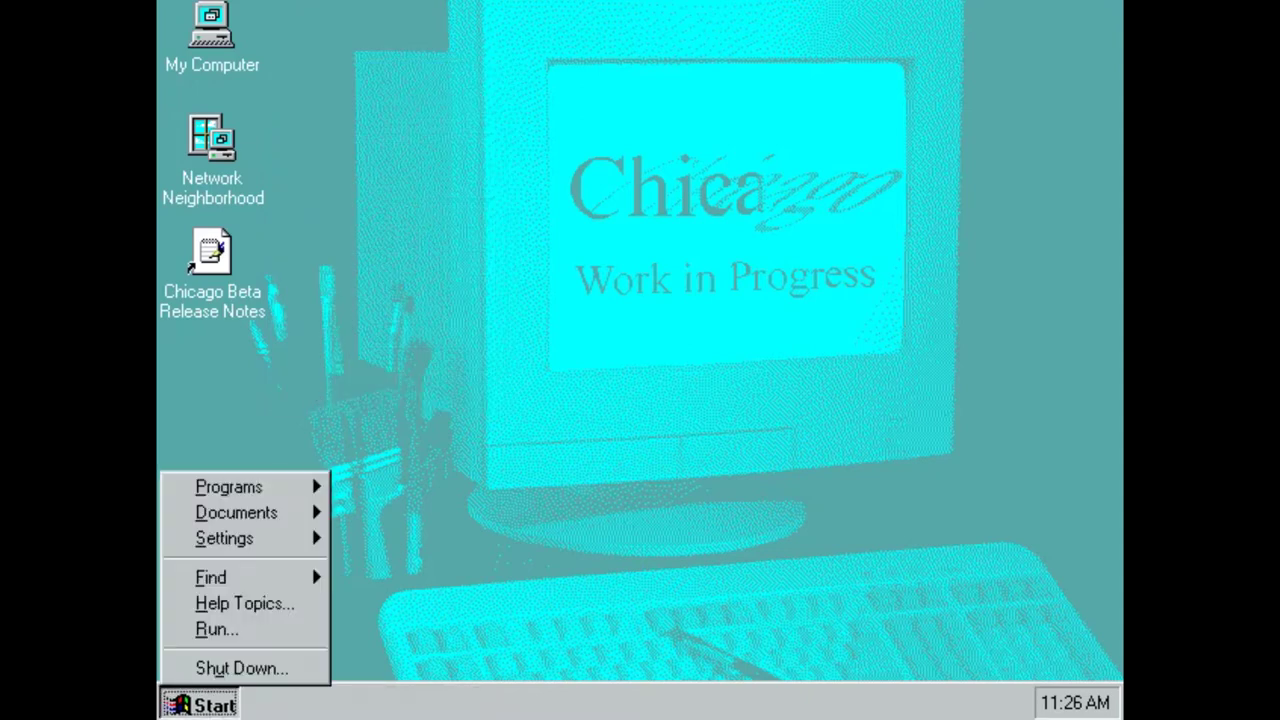
pyautogui.moveTo(241, 487)
pyautogui.moveTo(412, 488)
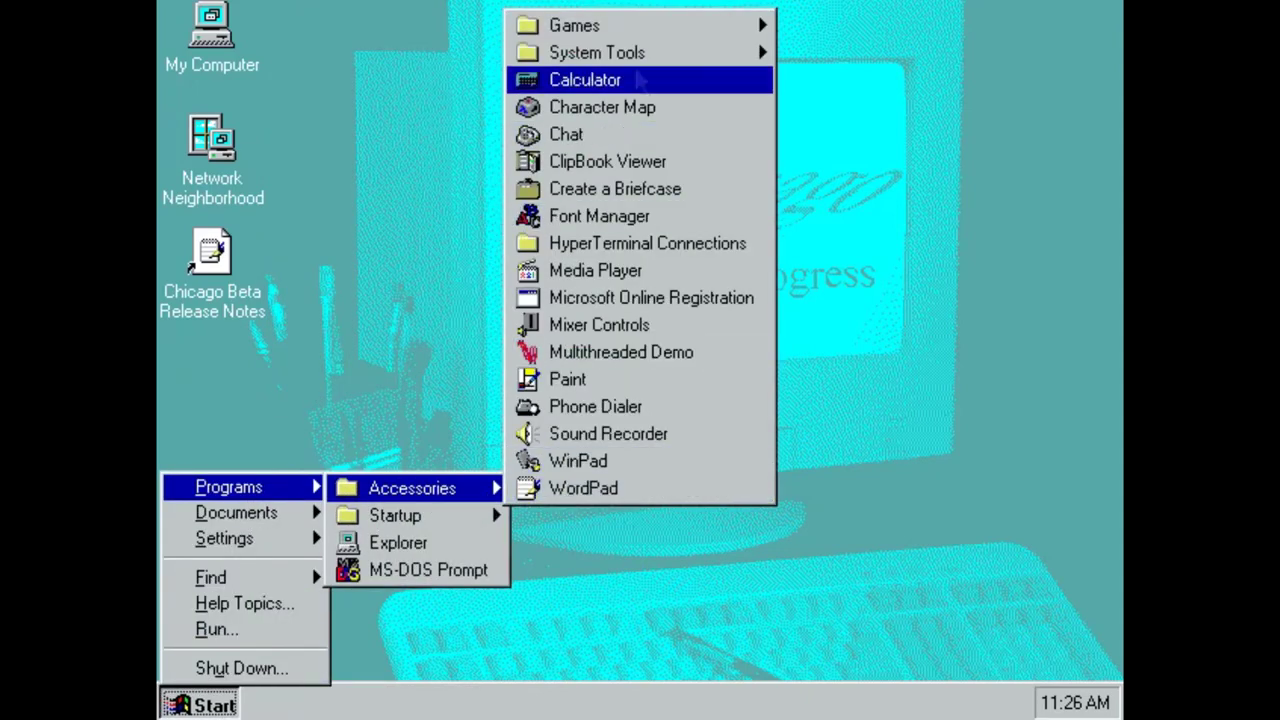
pyautogui.moveTo(723, 34)
pyautogui.click(835, 105)
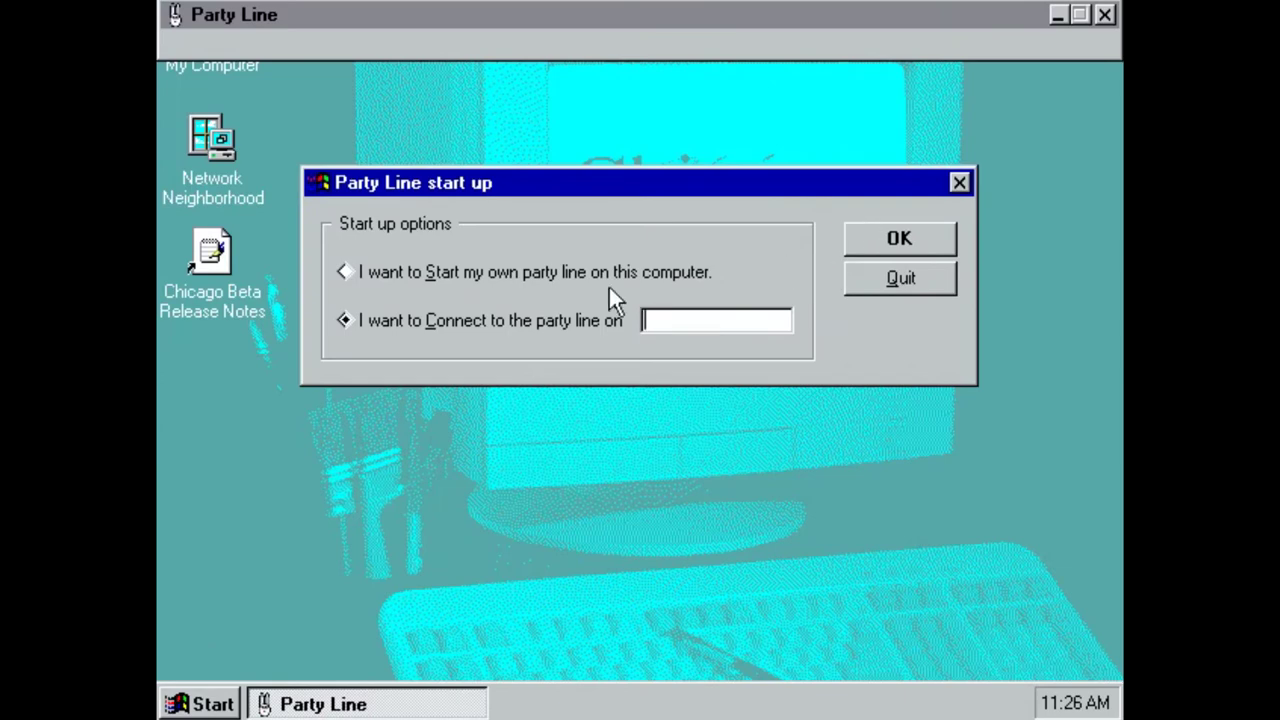
# Try to start a new party line on this computer
pyautogui.click(530, 279)
pyautogui.click(917, 249)
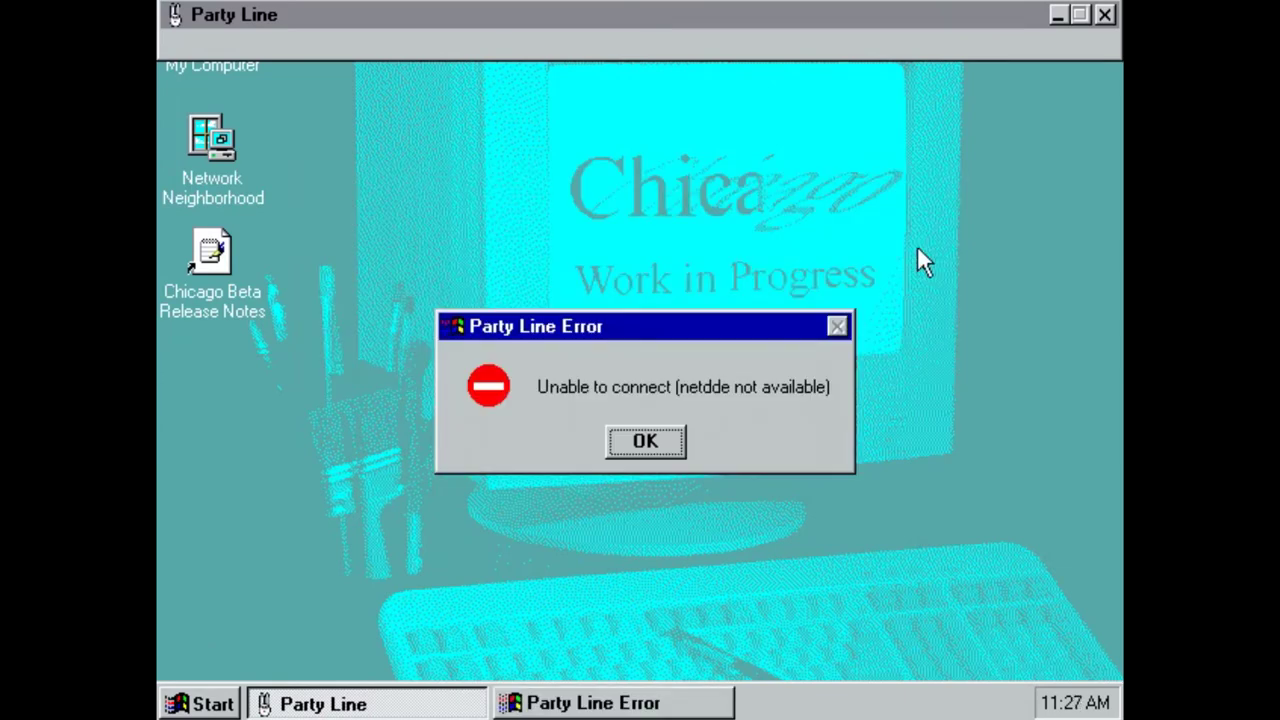
pyautogui.click(665, 438)
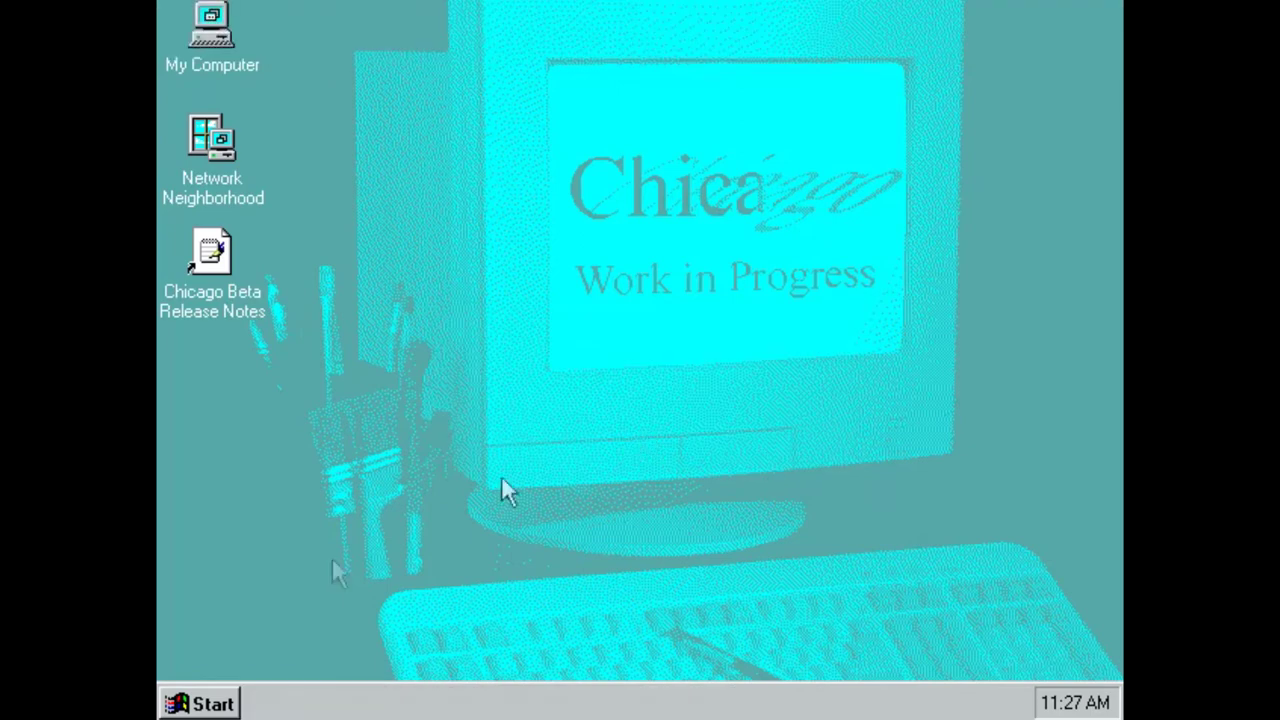
# Open Calculator from the accessories
pyautogui.click(168, 704)
pyautogui.moveTo(232, 487)
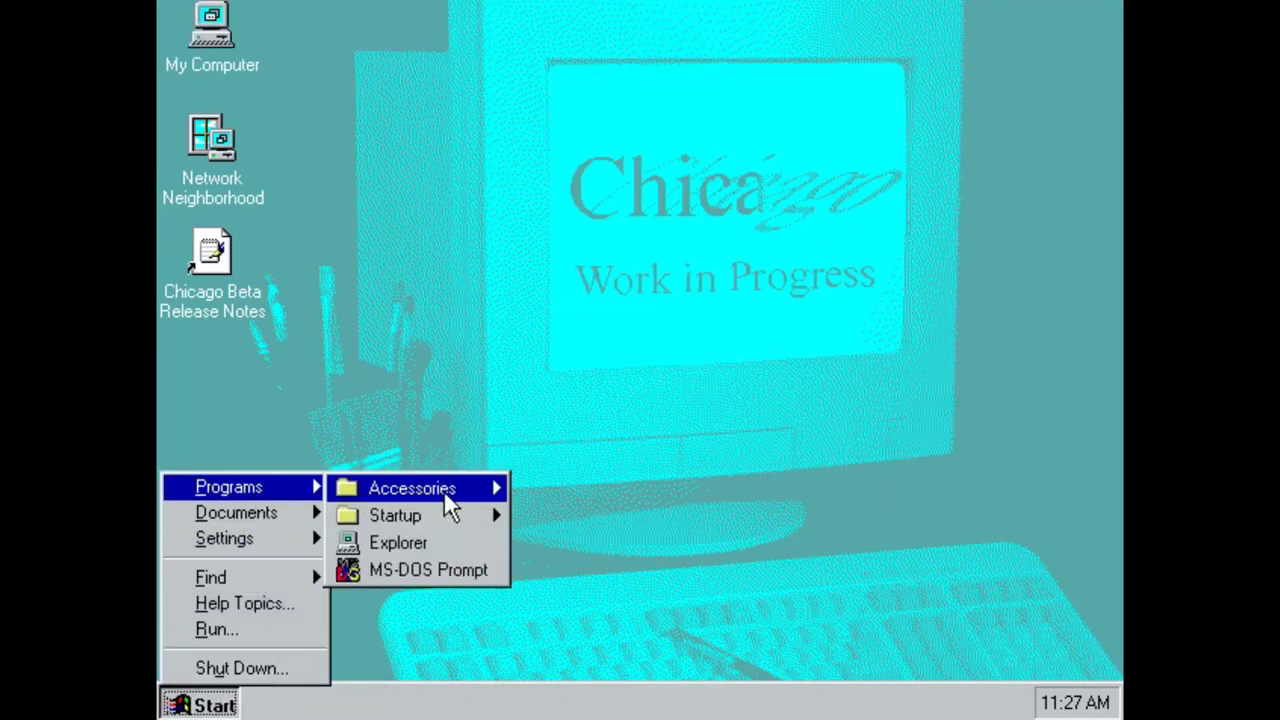
pyautogui.moveTo(444, 490)
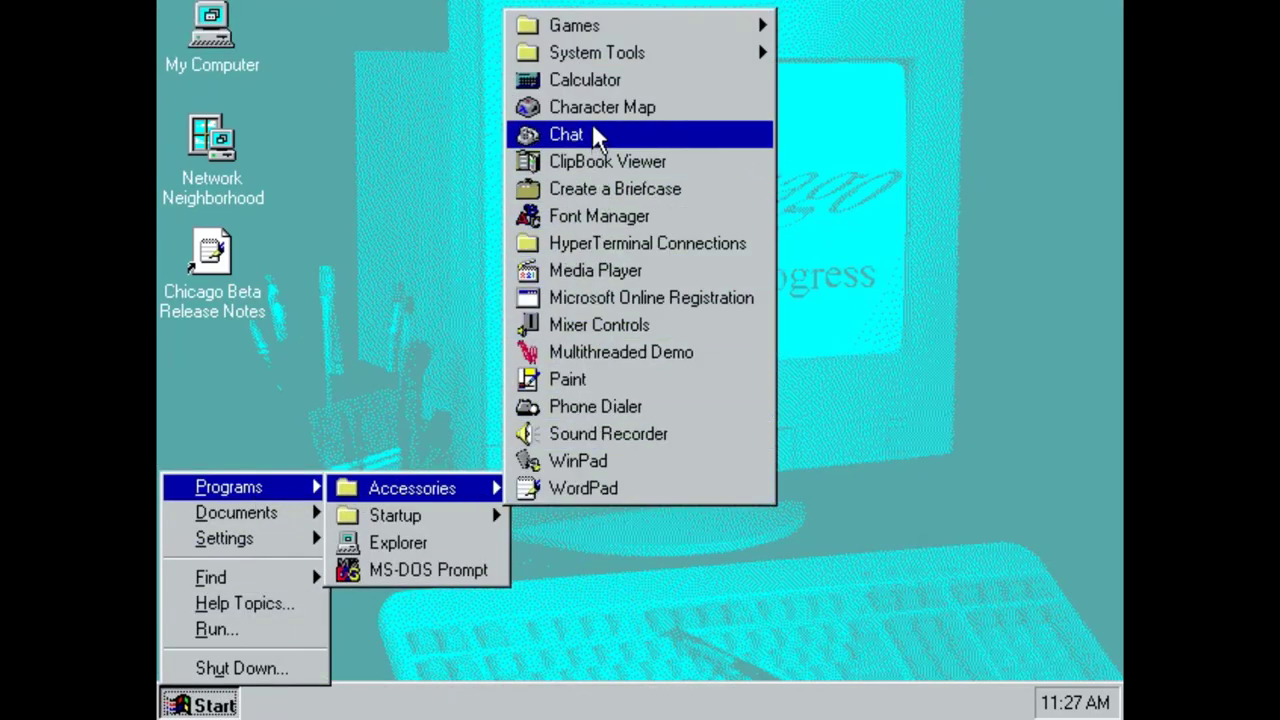
pyautogui.click(589, 88)
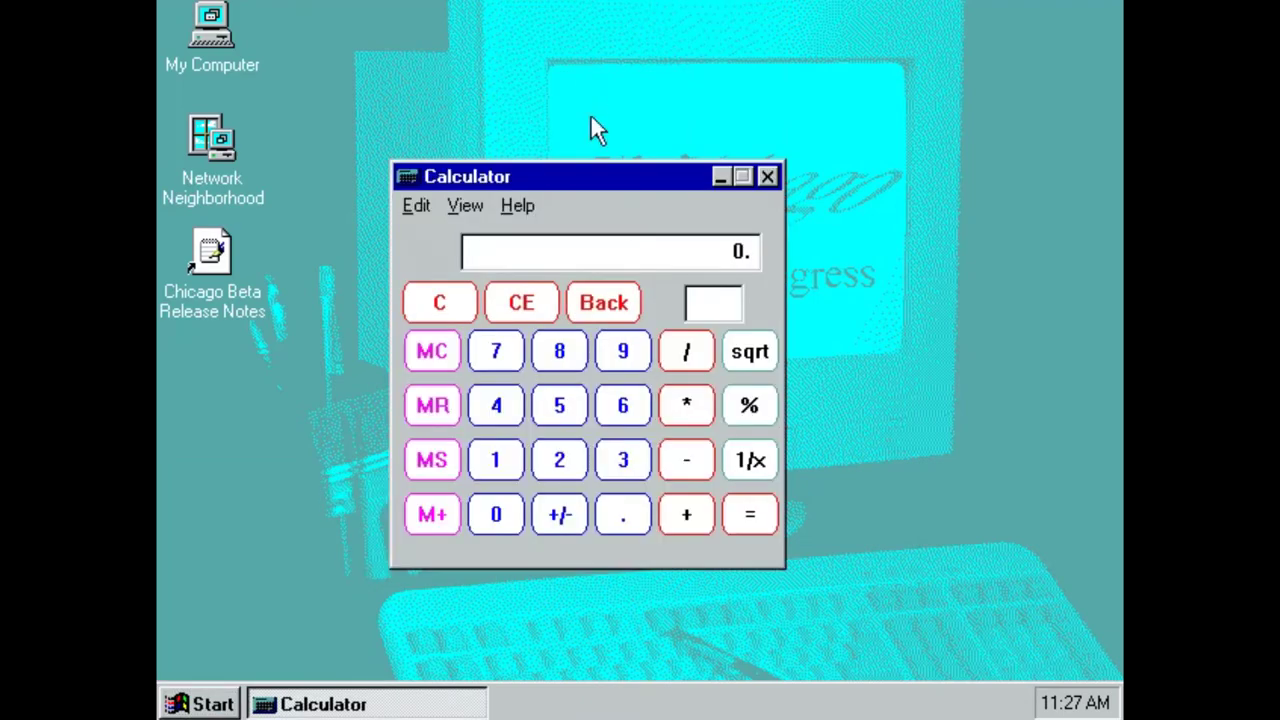
# Enter 3444 as an operand in the calculation and evaluate it repeatedly with the equals operation
pyautogui.click(700, 360)
pyautogui.press('5')
pyautogui.press('3')
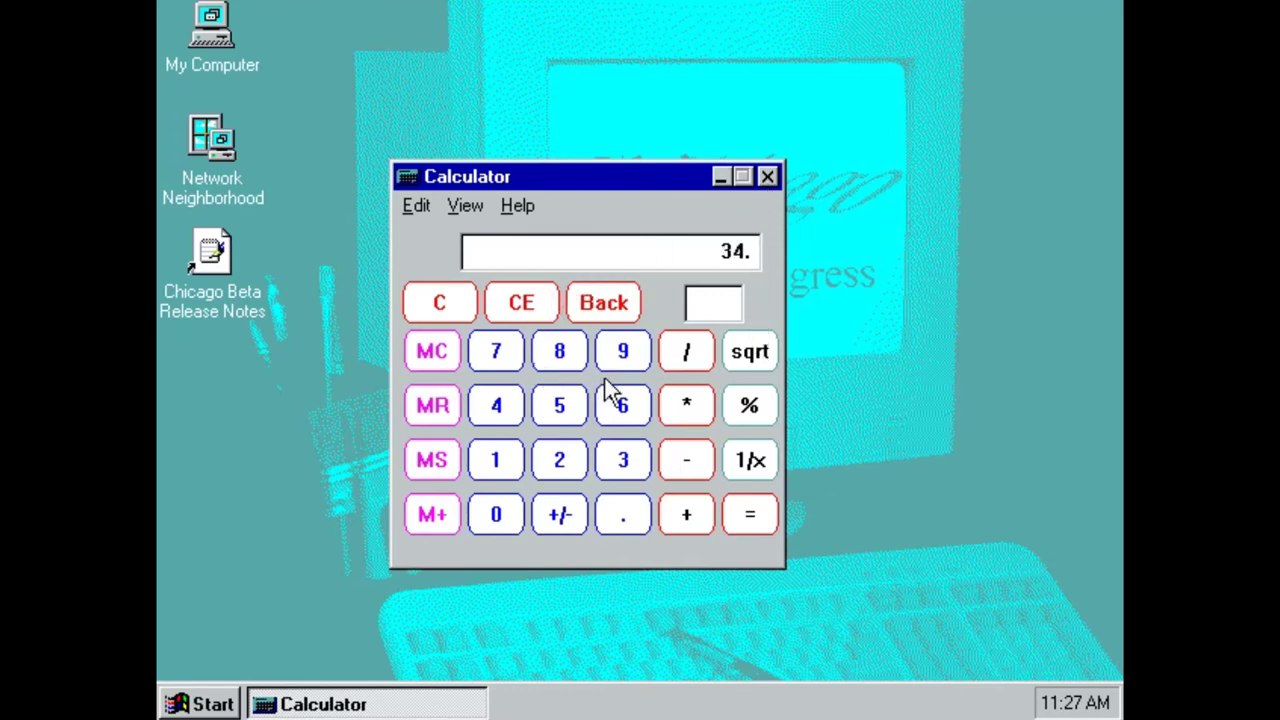
pyautogui.press('4')
pyautogui.press('4')
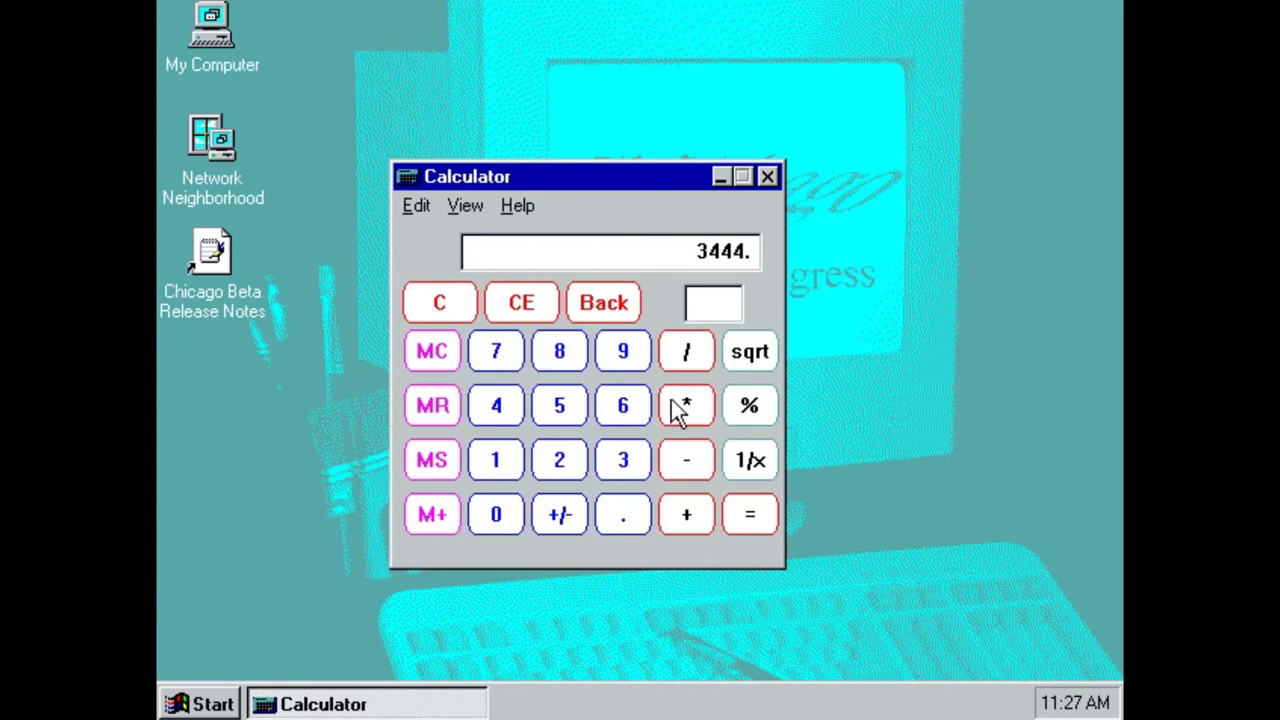
pyautogui.click(750, 514)
pyautogui.click(750, 514)
pyautogui.click(750, 514)
pyautogui.click(750, 514)
pyautogui.click(750, 514)
pyautogui.click(750, 514)
pyautogui.click(750, 514)
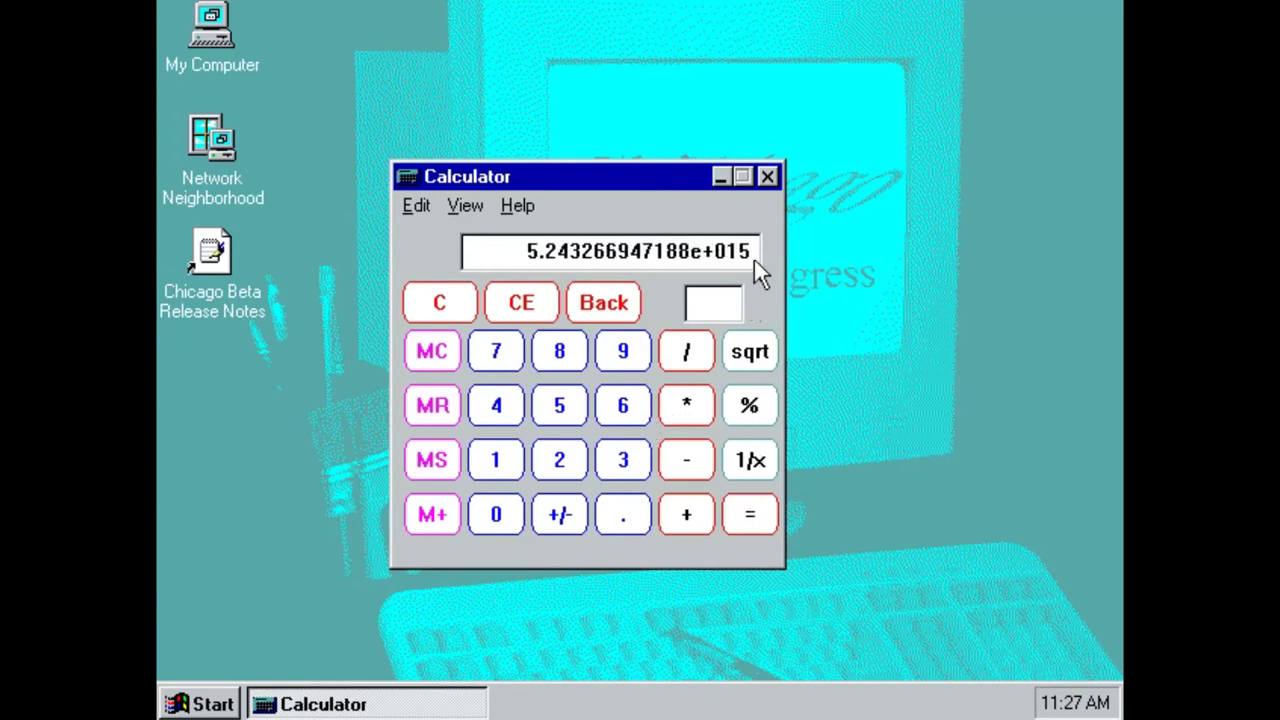
# Close Calculator and open Character Map from the accessories
pyautogui.click(767, 177)
pyautogui.click(235, 695)
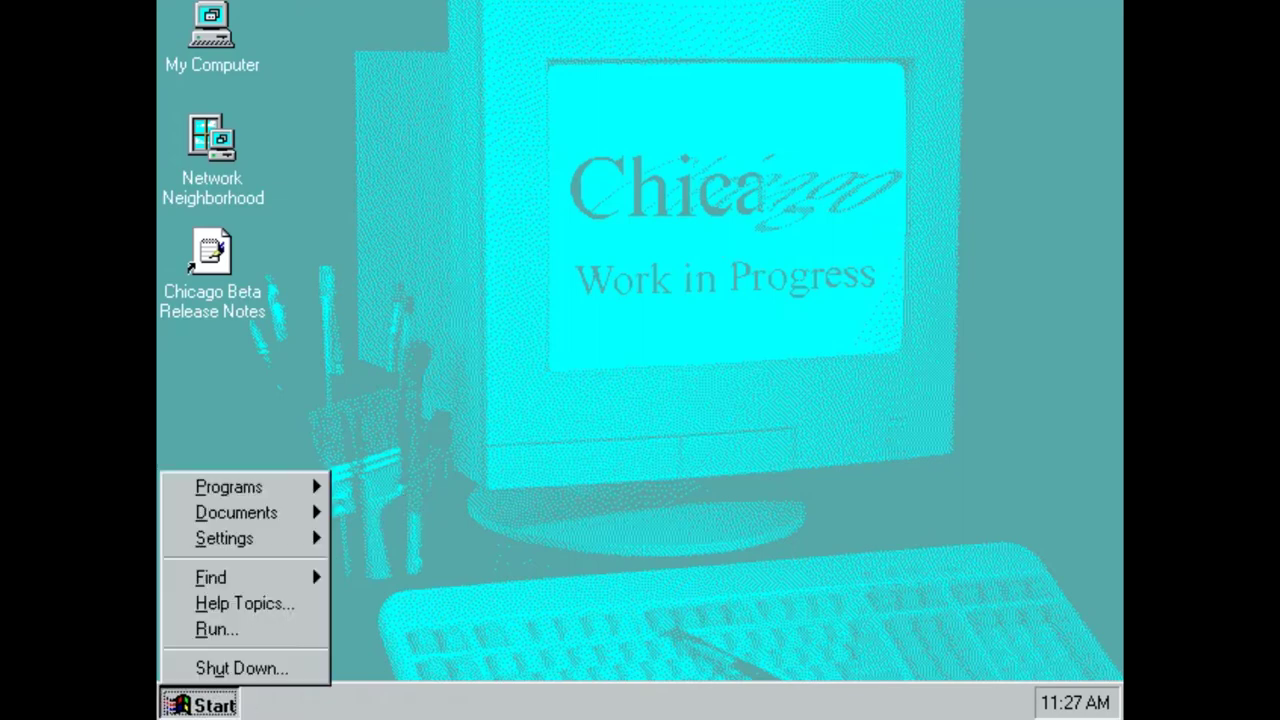
pyautogui.moveTo(271, 487)
pyautogui.moveTo(450, 488)
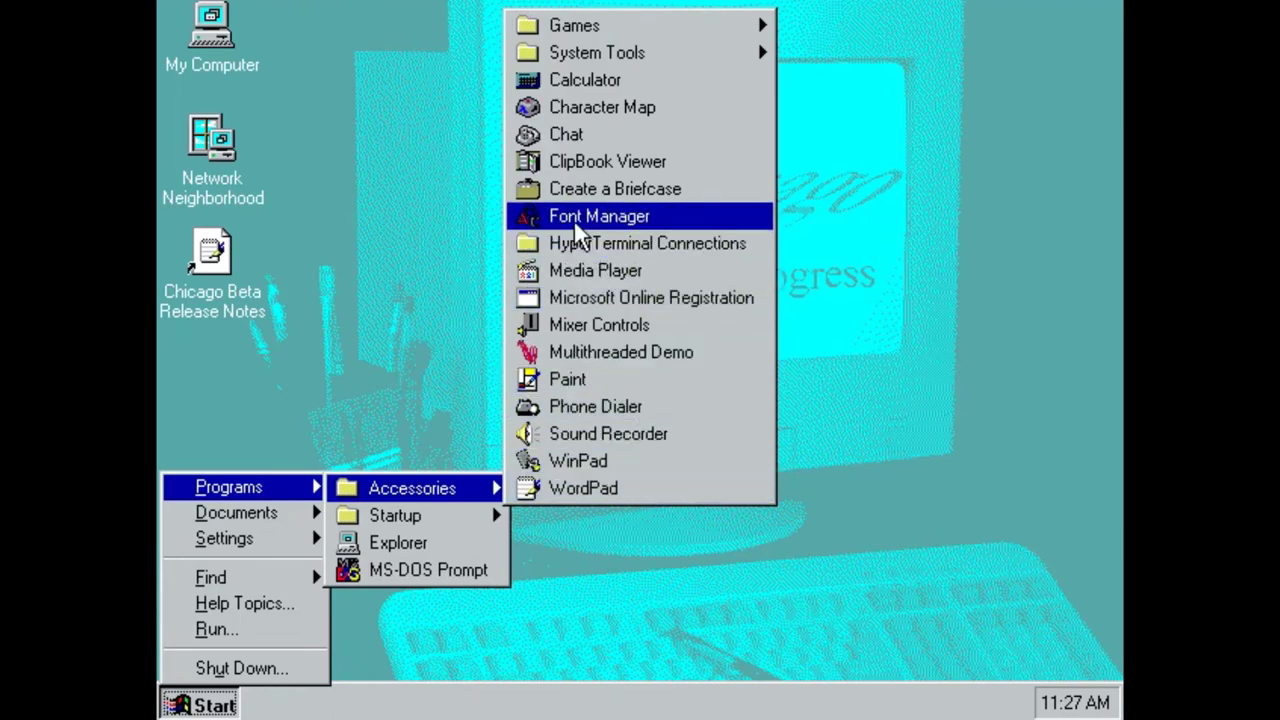
pyautogui.click(578, 114)
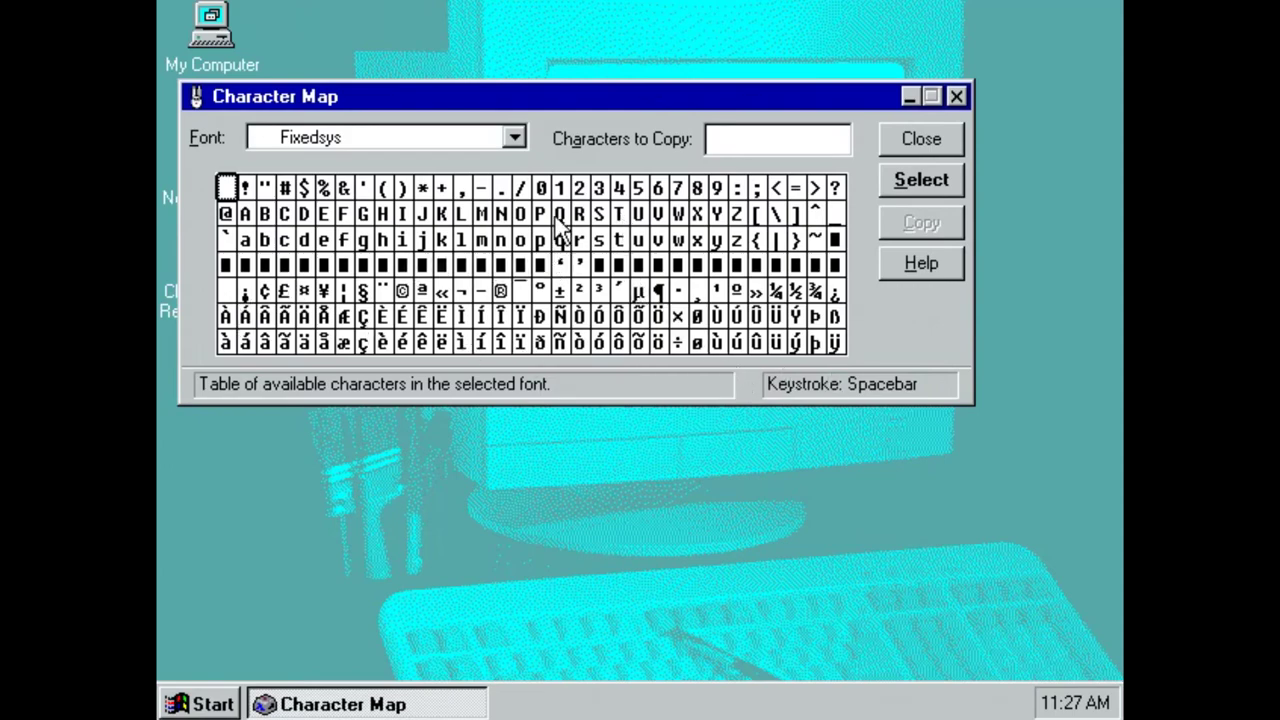
# Switch the character table's font through MS Sans Serif and System to Terminal
pyautogui.click(514, 137)
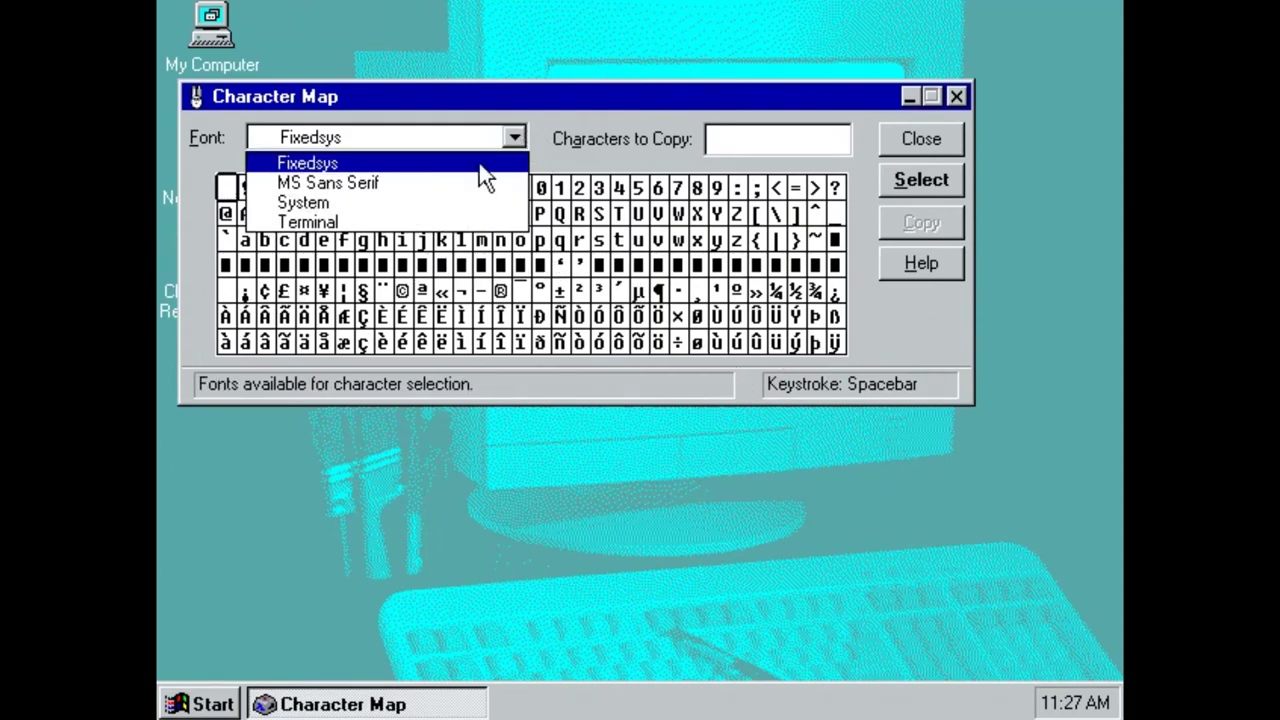
pyautogui.click(425, 183)
pyautogui.click(430, 147)
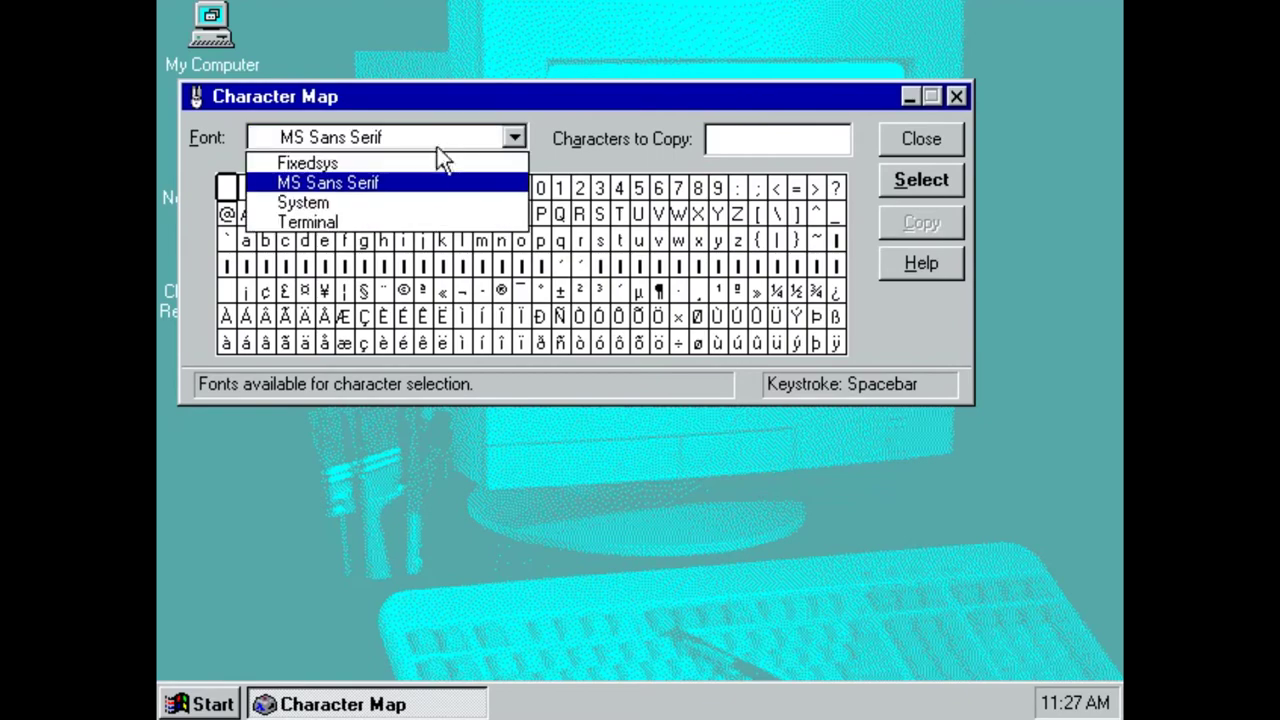
pyautogui.click(426, 198)
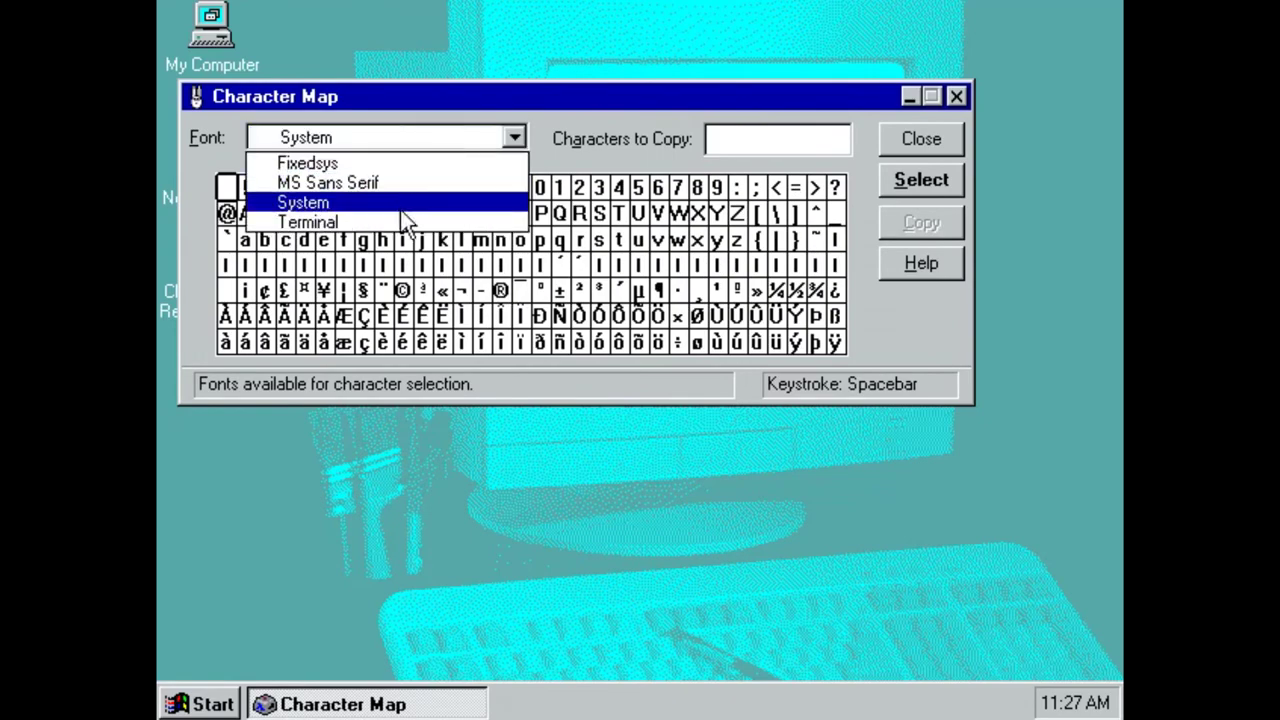
pyautogui.click(401, 220)
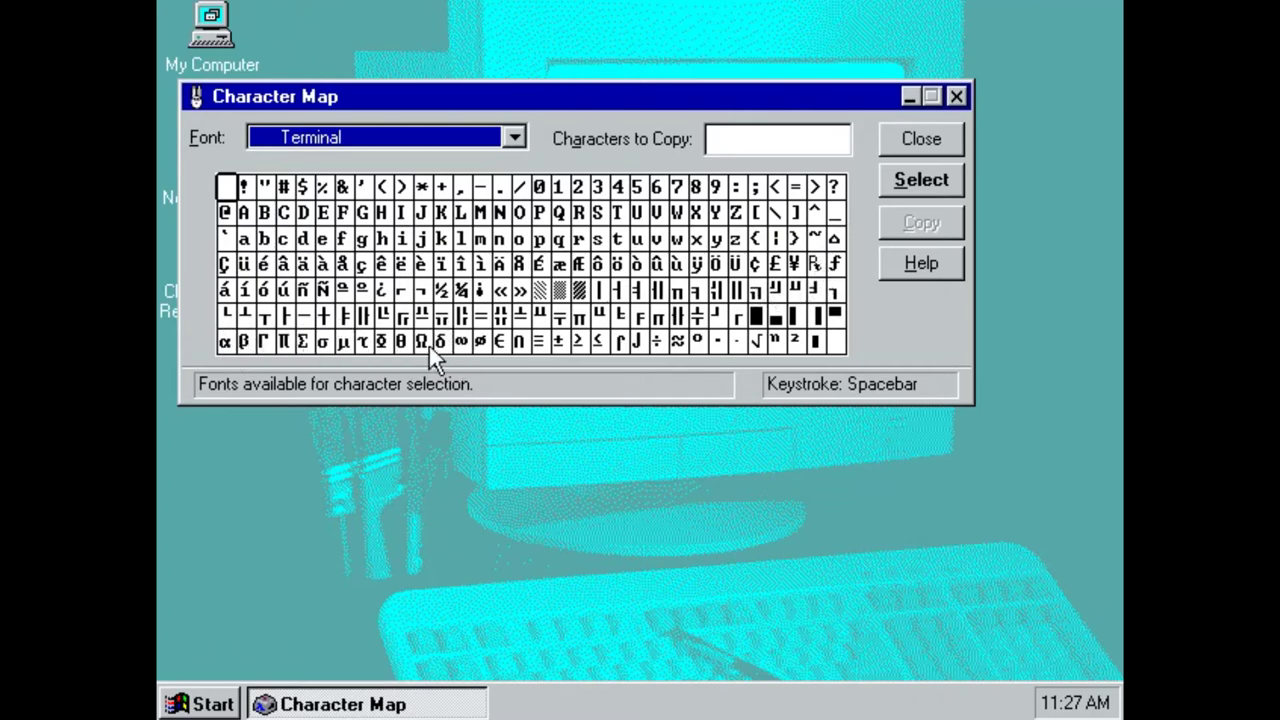
# Add τ and q from the Terminal font to the characters to copy, and close Character Map
pyautogui.click(362, 341)
pyautogui.click(421, 290)
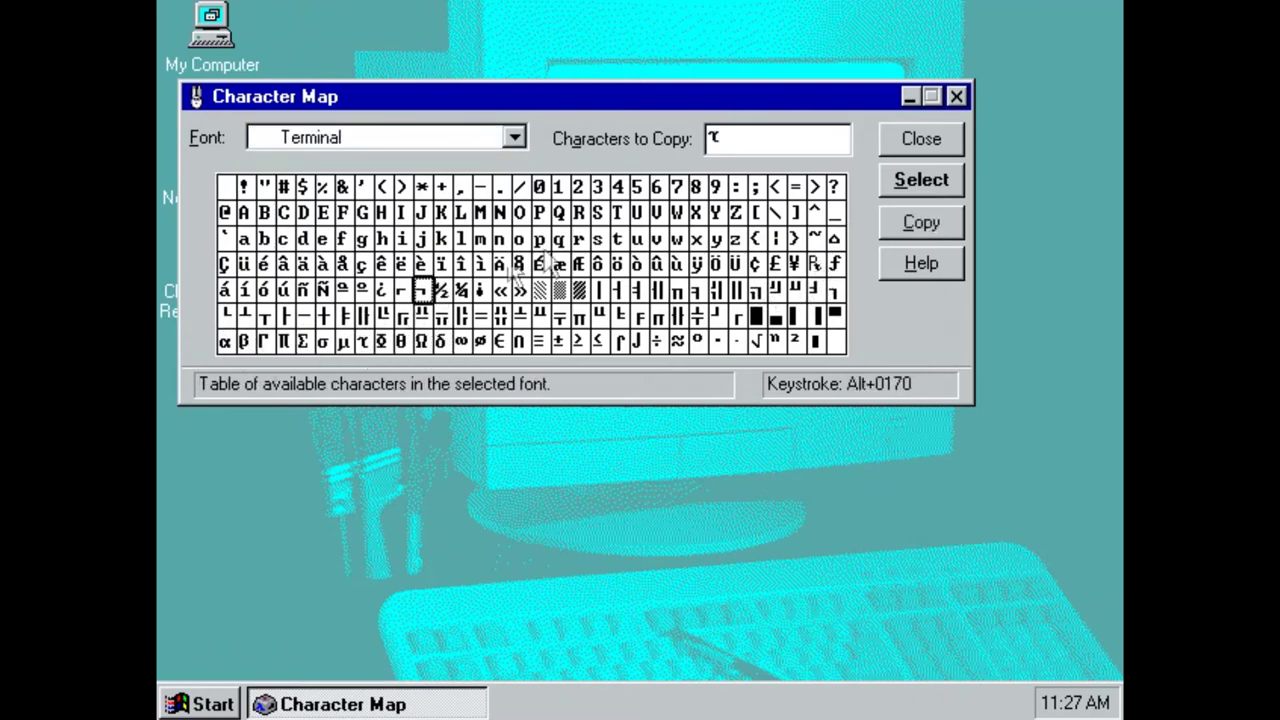
pyautogui.doubleClick(558, 239)
pyautogui.doubleClick(558, 239)
pyautogui.click(921, 139)
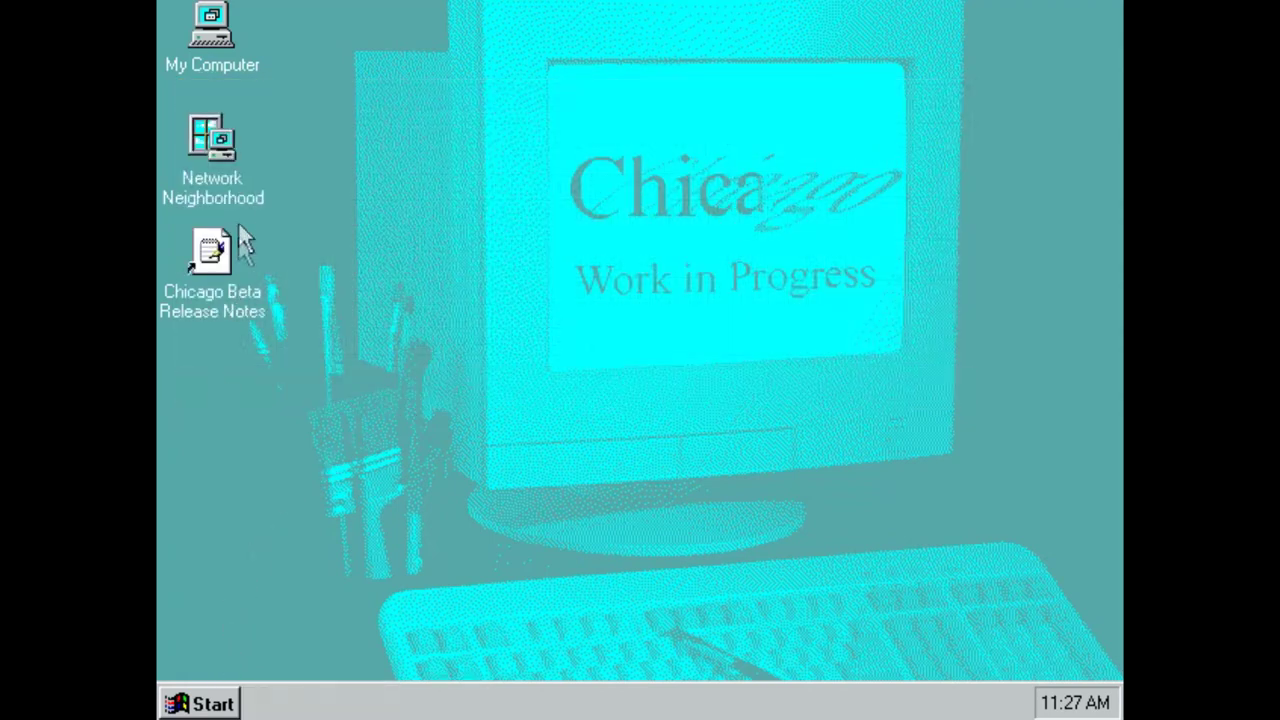
# Open the Chicago Beta Release Notes, highlight the date in the title, and place the cursor on the line below it
pyautogui.doubleClick(212, 255)
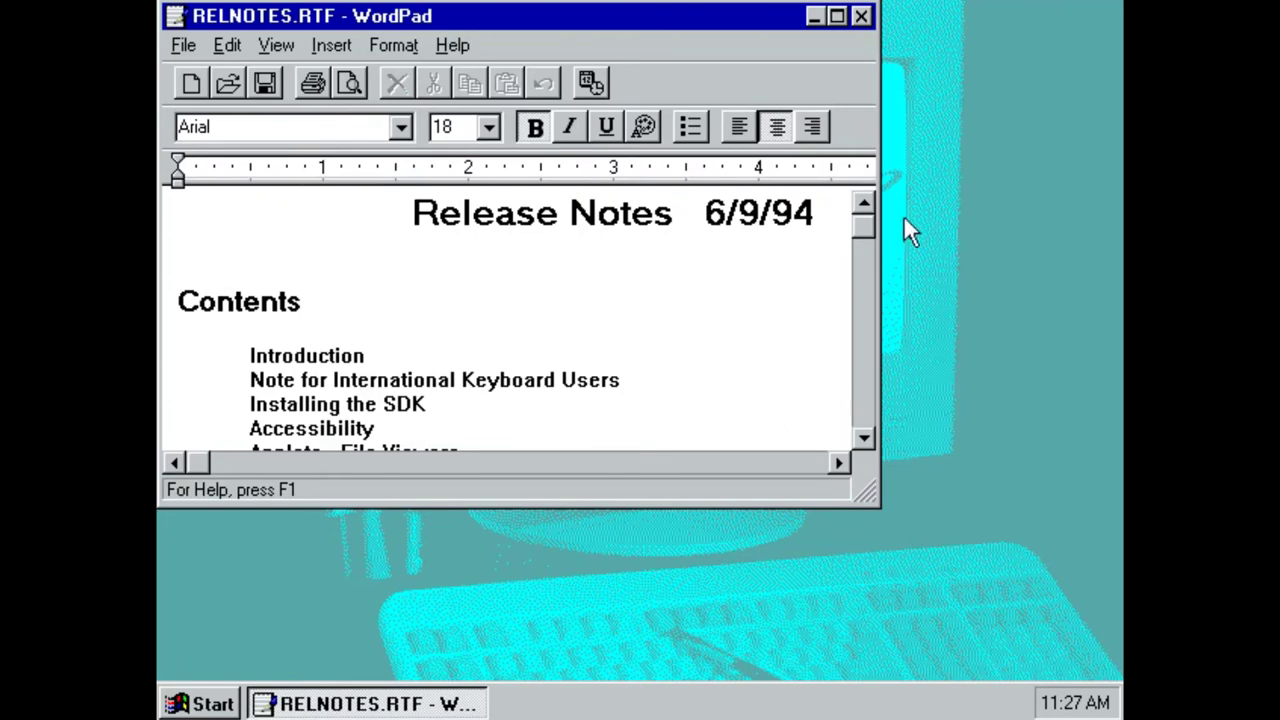
pyautogui.moveTo(671, 218); pyautogui.dragTo(820, 223)
pyautogui.click(824, 232)
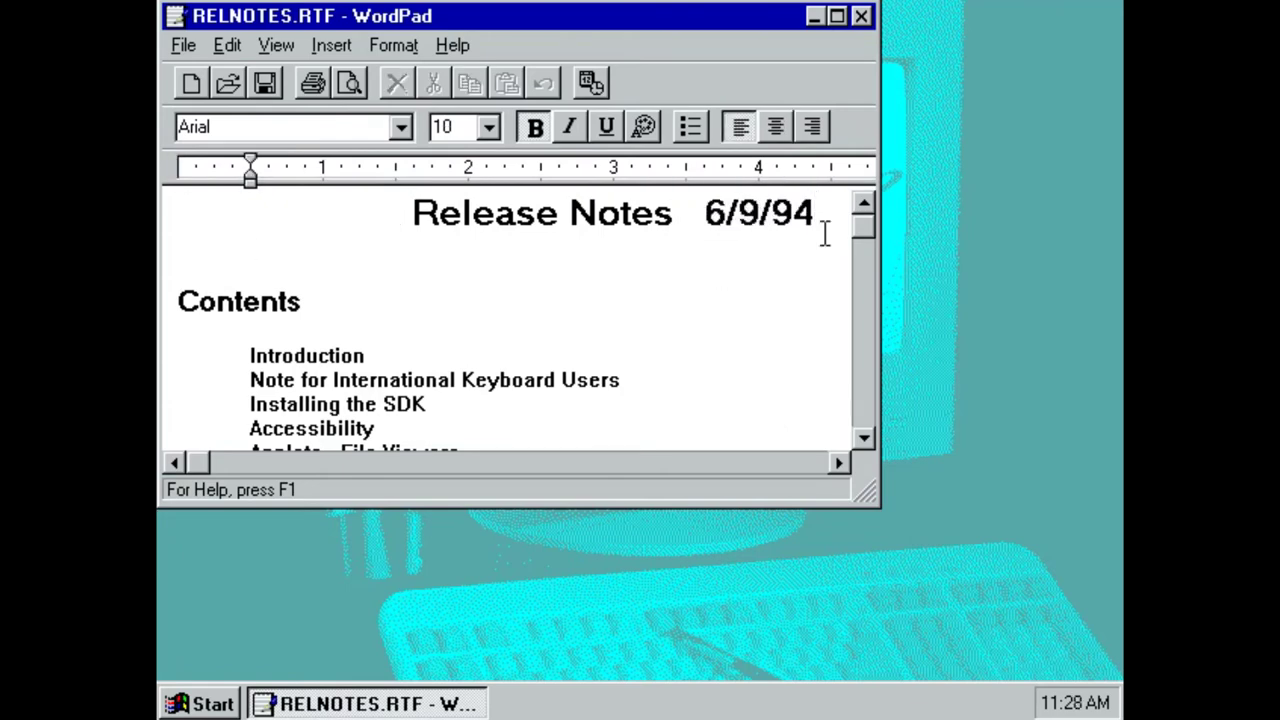
# Insert a line break and a run of tabs below the release notes title, and undo the insertion
pyautogui.press('Return')
pyautogui.press('Tab')
pyautogui.press('Tab')
pyautogui.press('Tab')
pyautogui.press('Tab')
pyautogui.press('Tab')
pyautogui.press('Tab')
pyautogui.press('Tab')
pyautogui.press('Tab')
pyautogui.press('Tab')
pyautogui.press('Tab')
pyautogui.press('Tab')
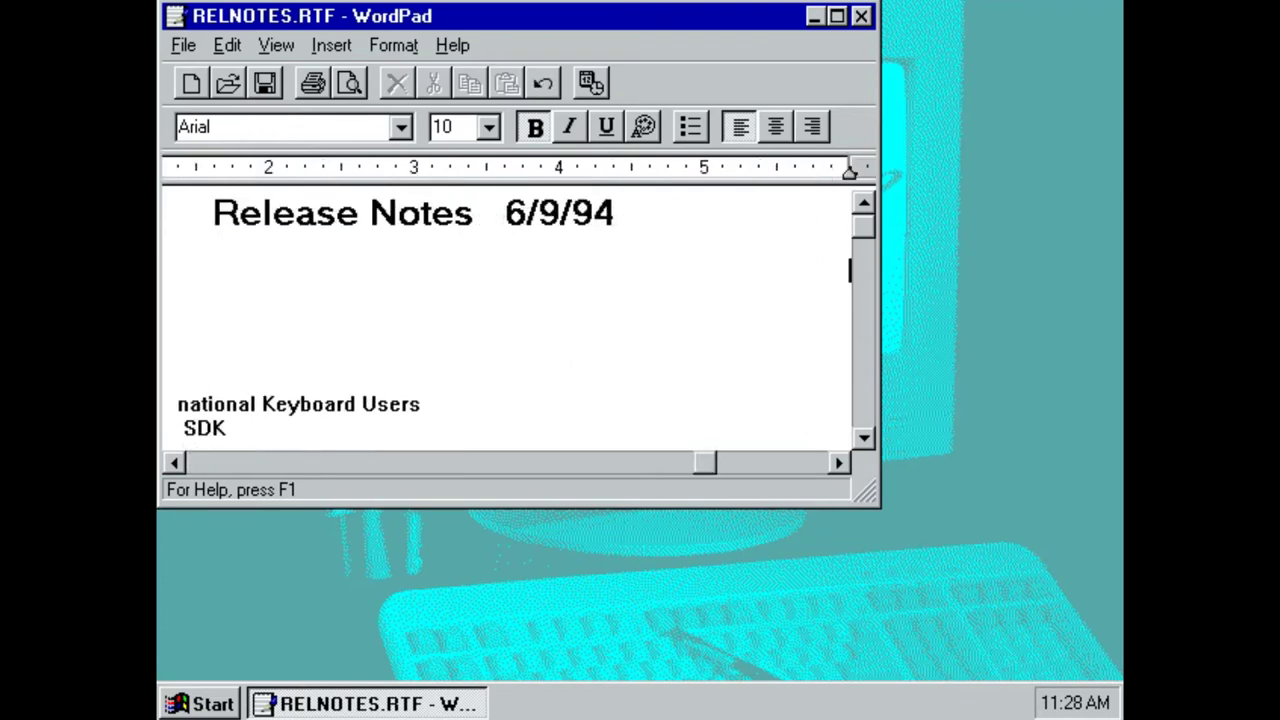
pyautogui.hotkey('ctrl', 'z')
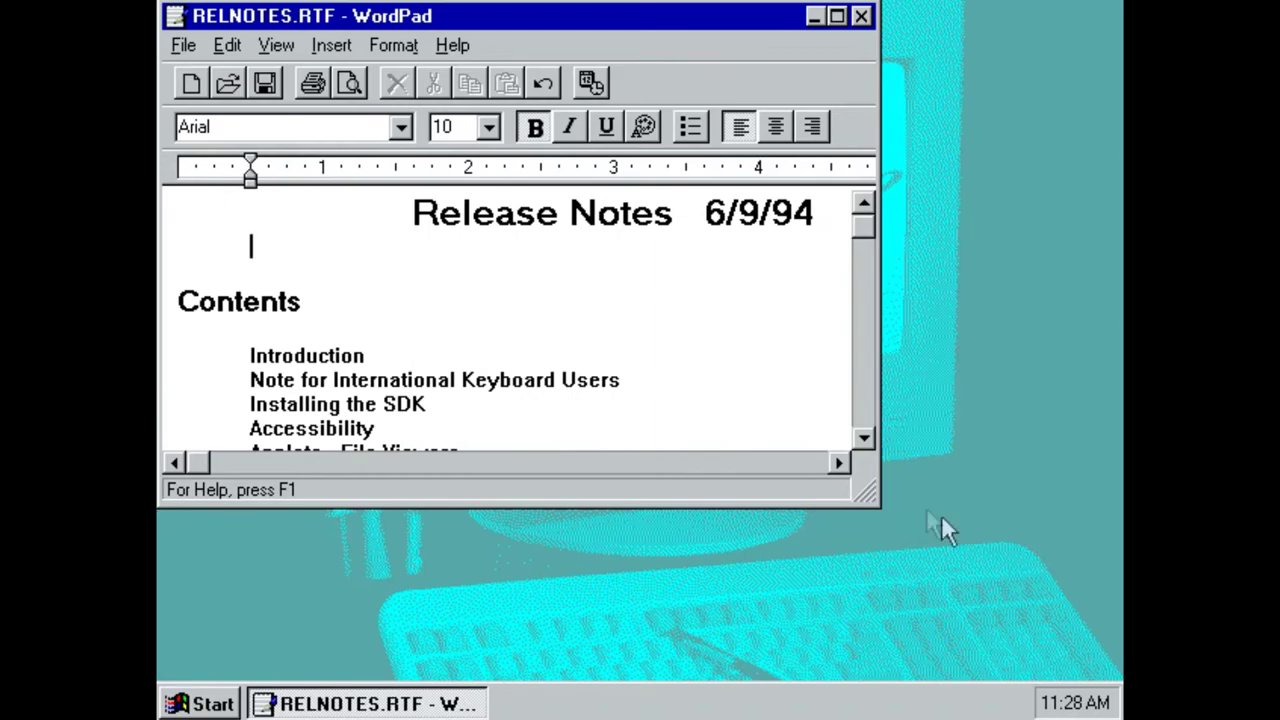
# Skim the release notes down to the section on the Redetect Dialog and close the document
pyautogui.moveTo(866, 439); pyautogui.dragTo(869, 441)
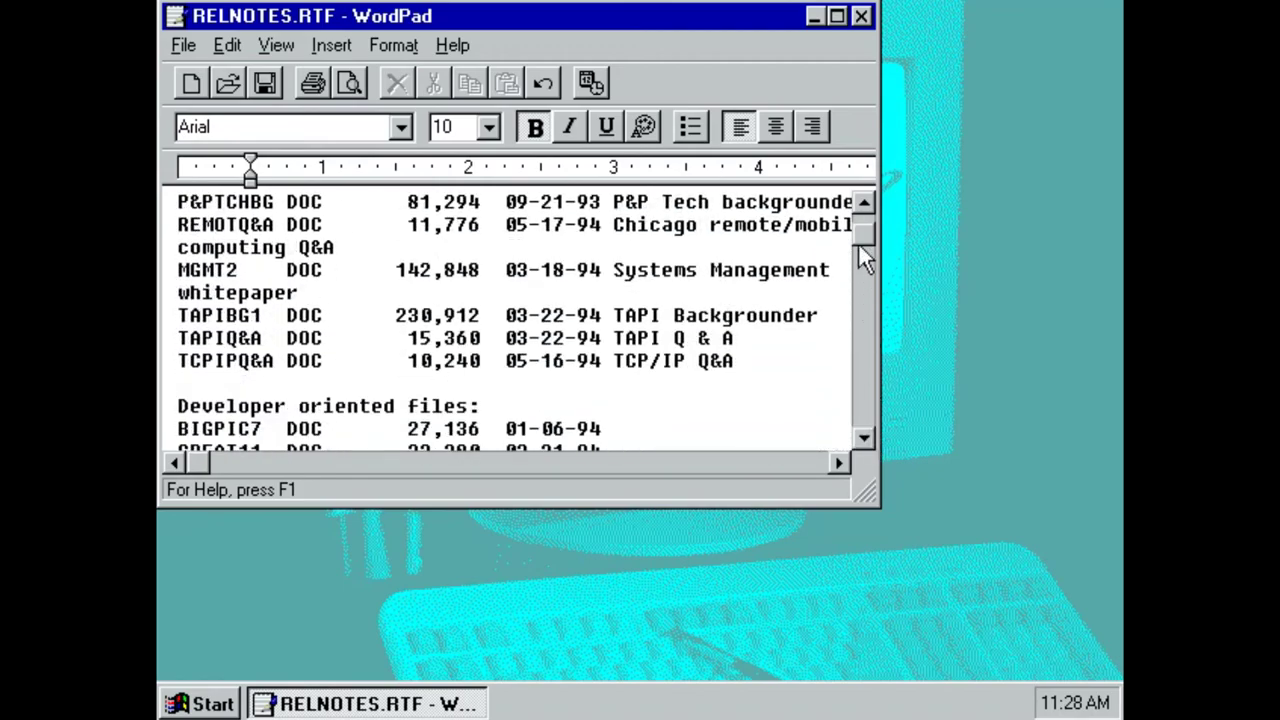
pyautogui.moveTo(859, 245); pyautogui.dragTo(864, 375)
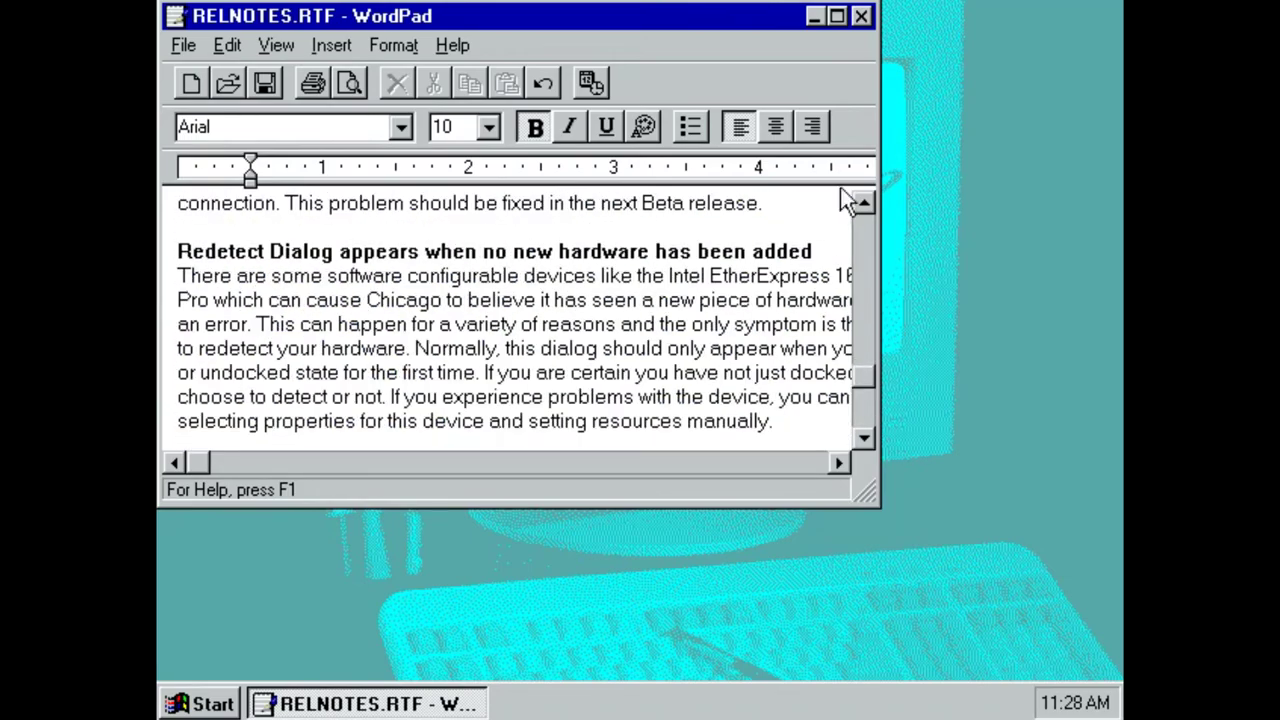
pyautogui.click(862, 17)
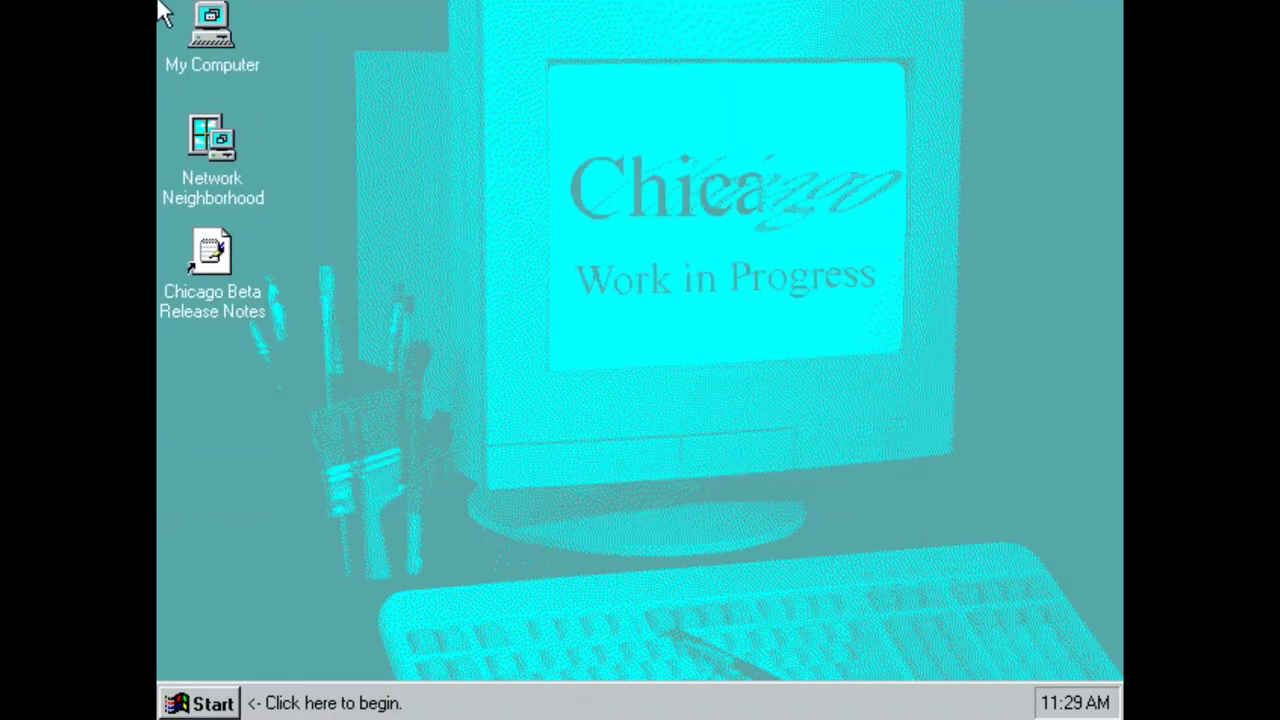
# Open My Computer, close the 3.5 Floppy (A:) window, and select the C: drive
pyautogui.doubleClick(223, 34)
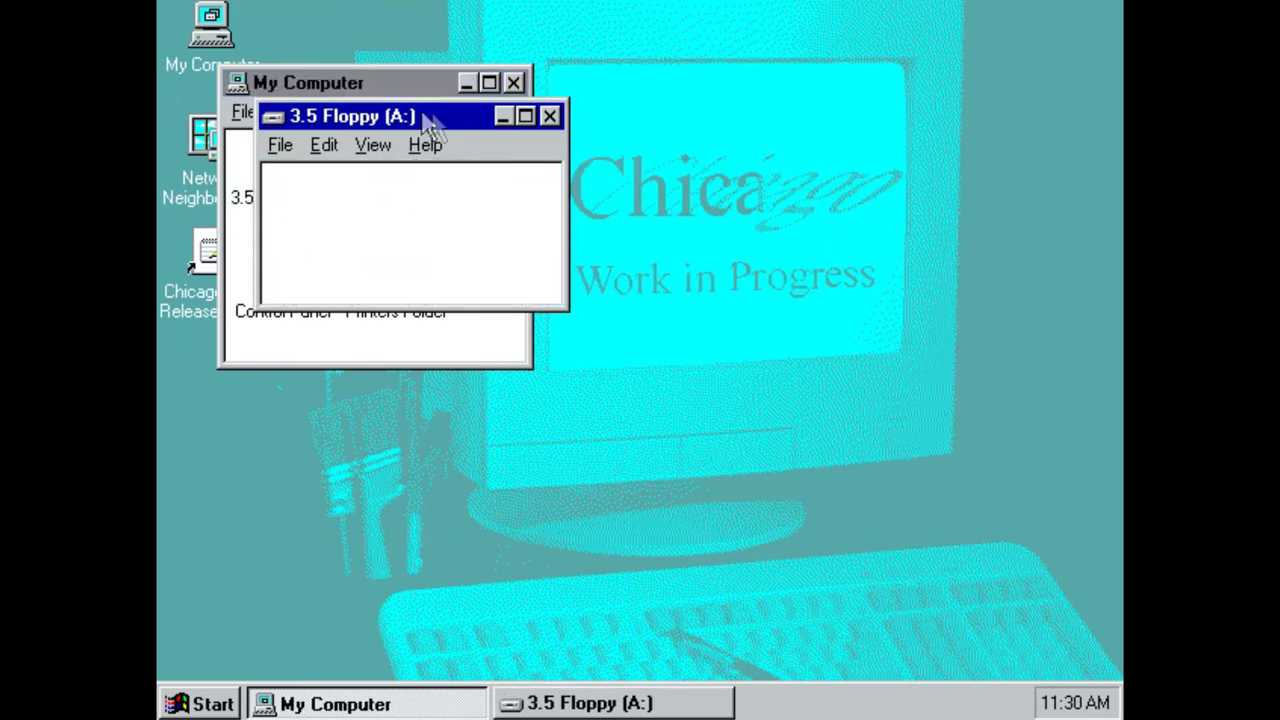
pyautogui.click(550, 116)
pyautogui.click(395, 180)
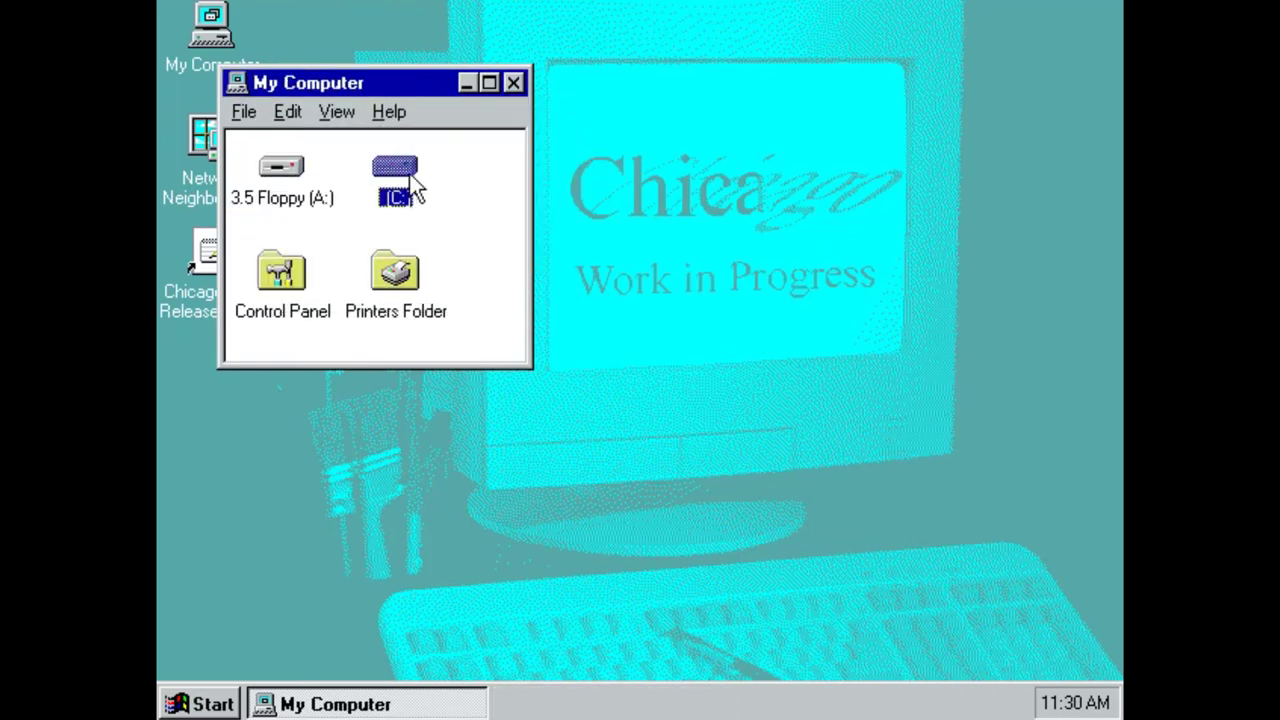
# Open the Display properties from Control Panel and show the screen saver settings
pyautogui.doubleClick(300, 262)
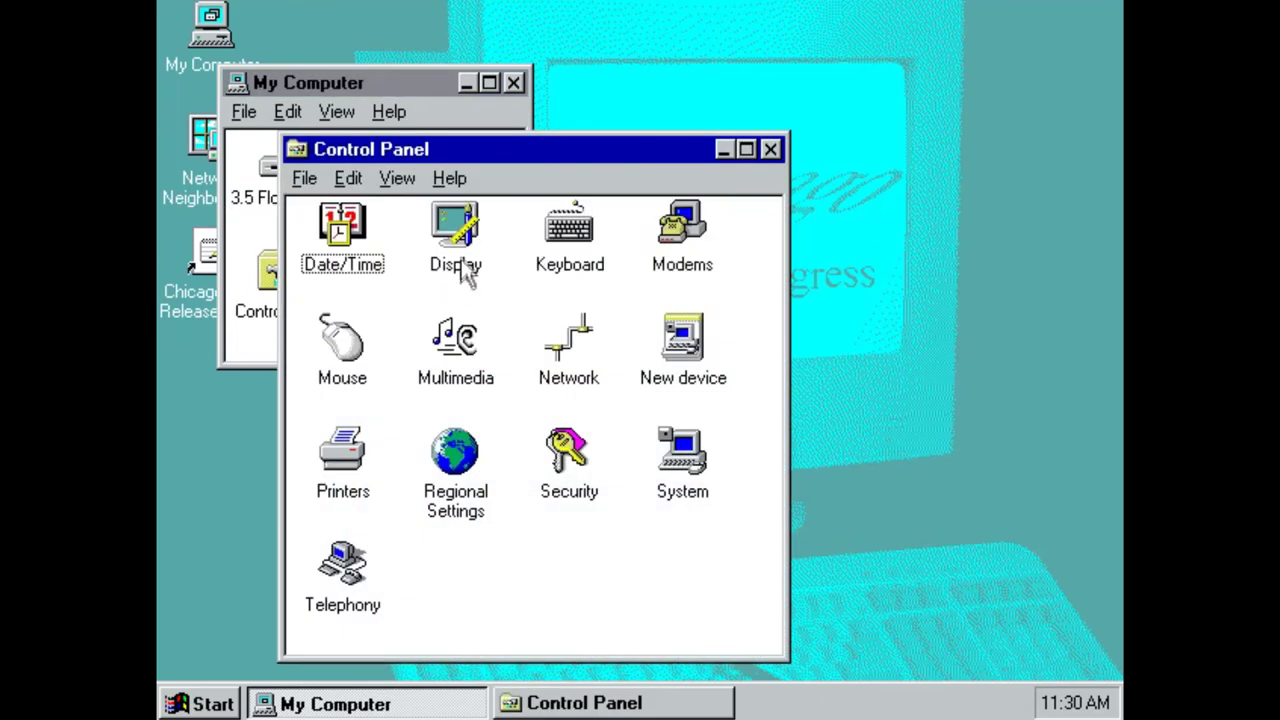
pyautogui.doubleClick(457, 240)
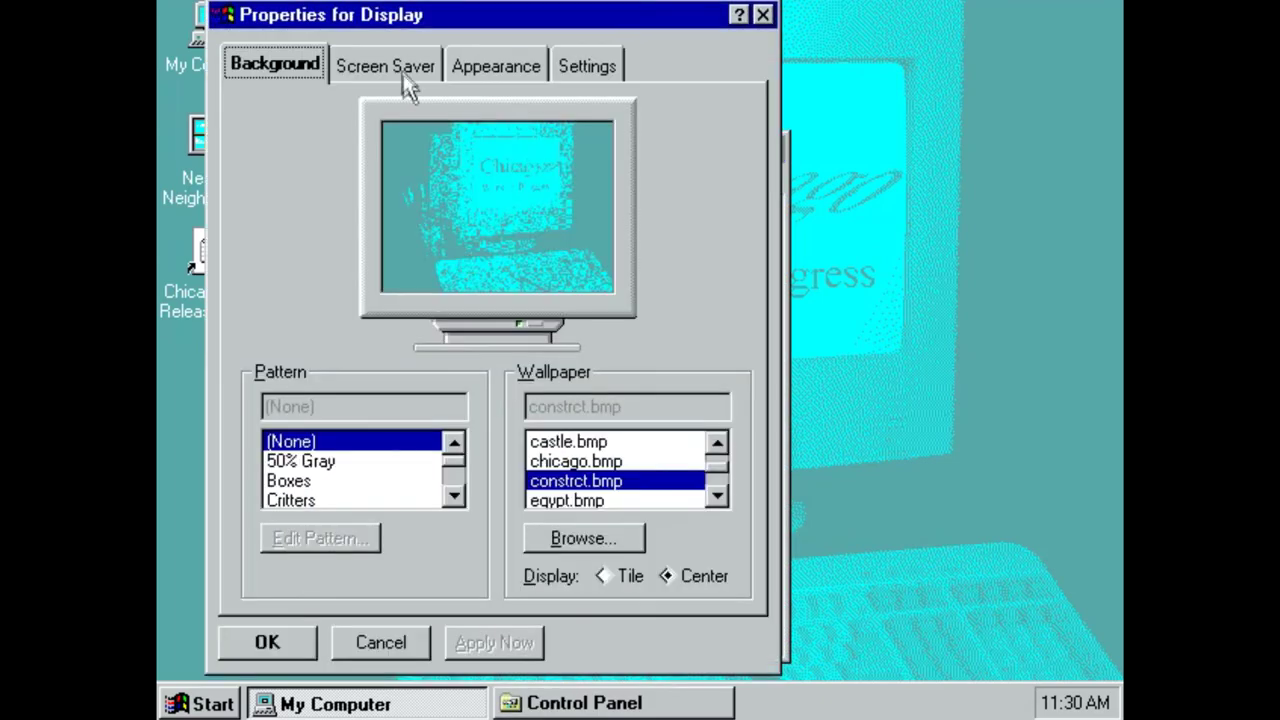
pyautogui.click(398, 68)
# Choose the Bezier screen saver and preview it full screen
pyautogui.click(470, 377)
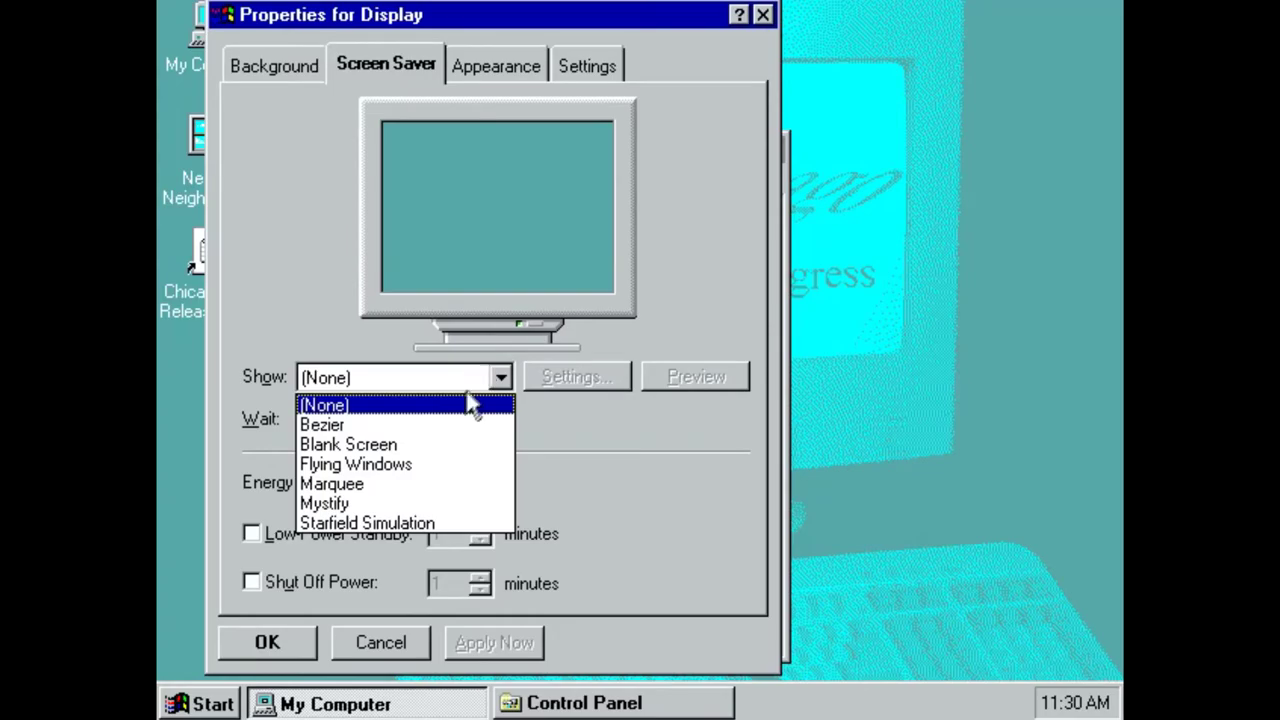
pyautogui.click(462, 421)
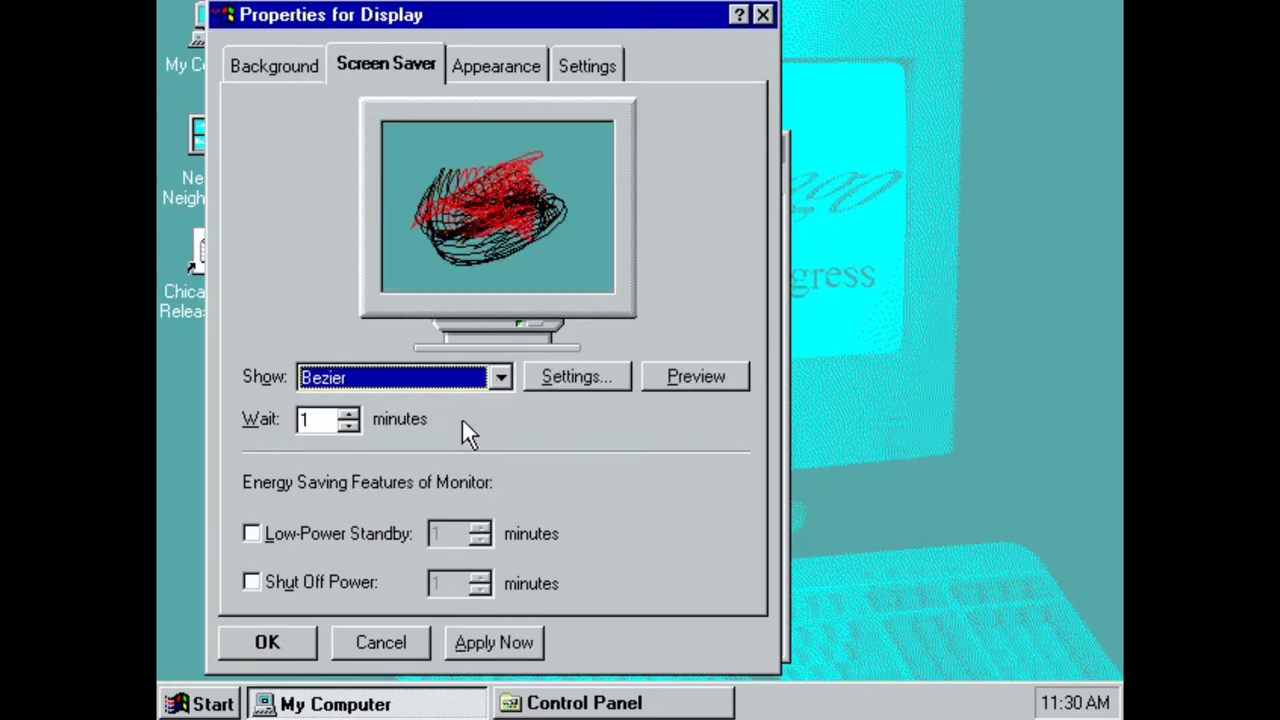
pyautogui.click(700, 374)
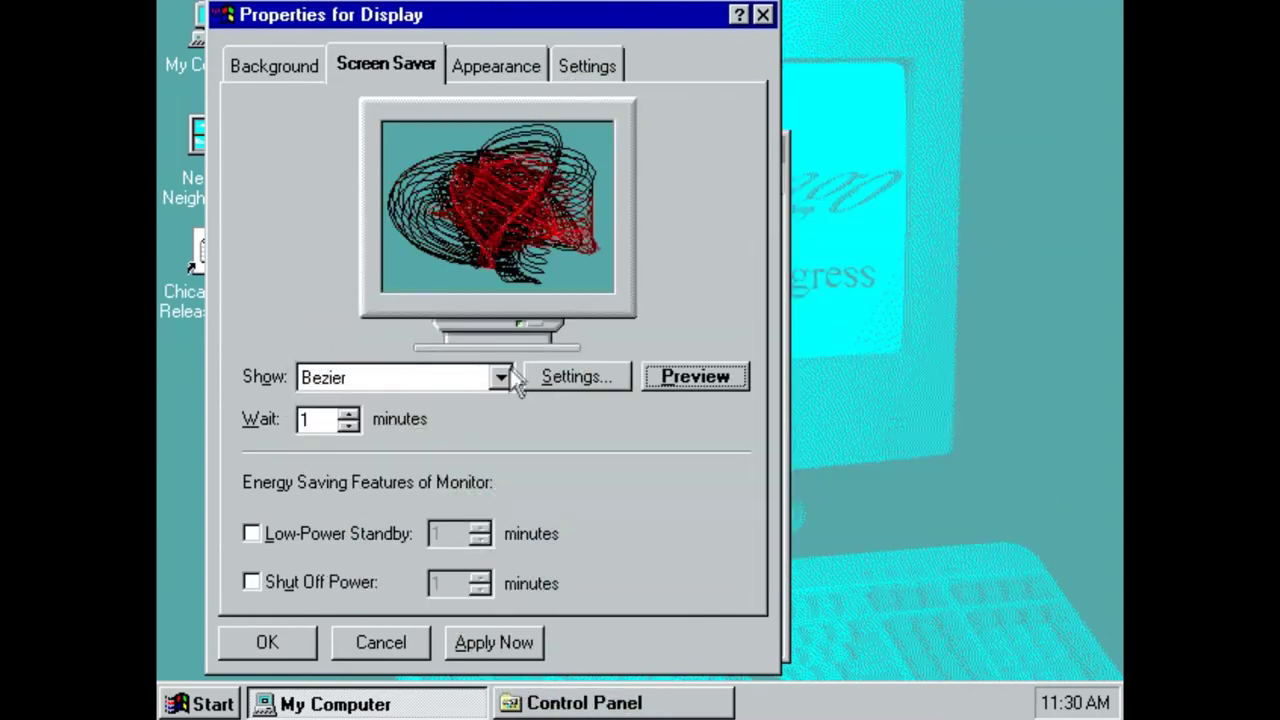
# Switch the screen saver to Flying Windows and preview it full screen
pyautogui.click(506, 377)
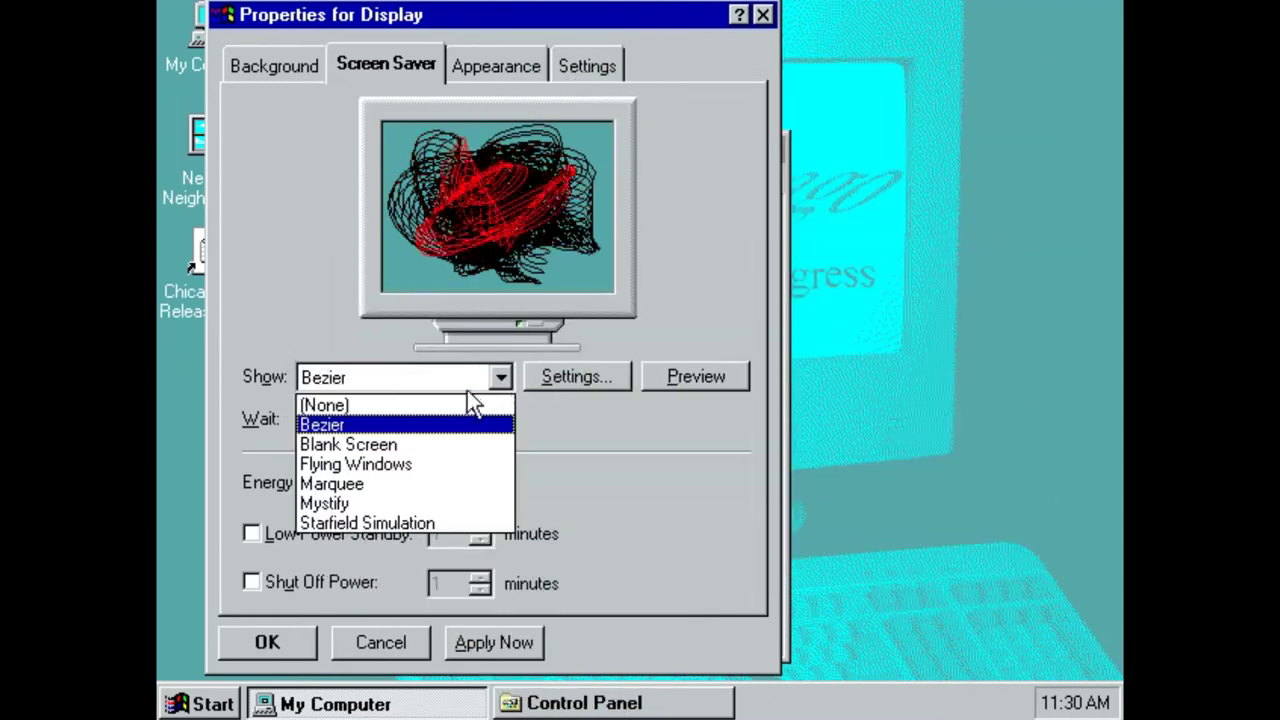
pyautogui.click(436, 466)
pyautogui.click(690, 378)
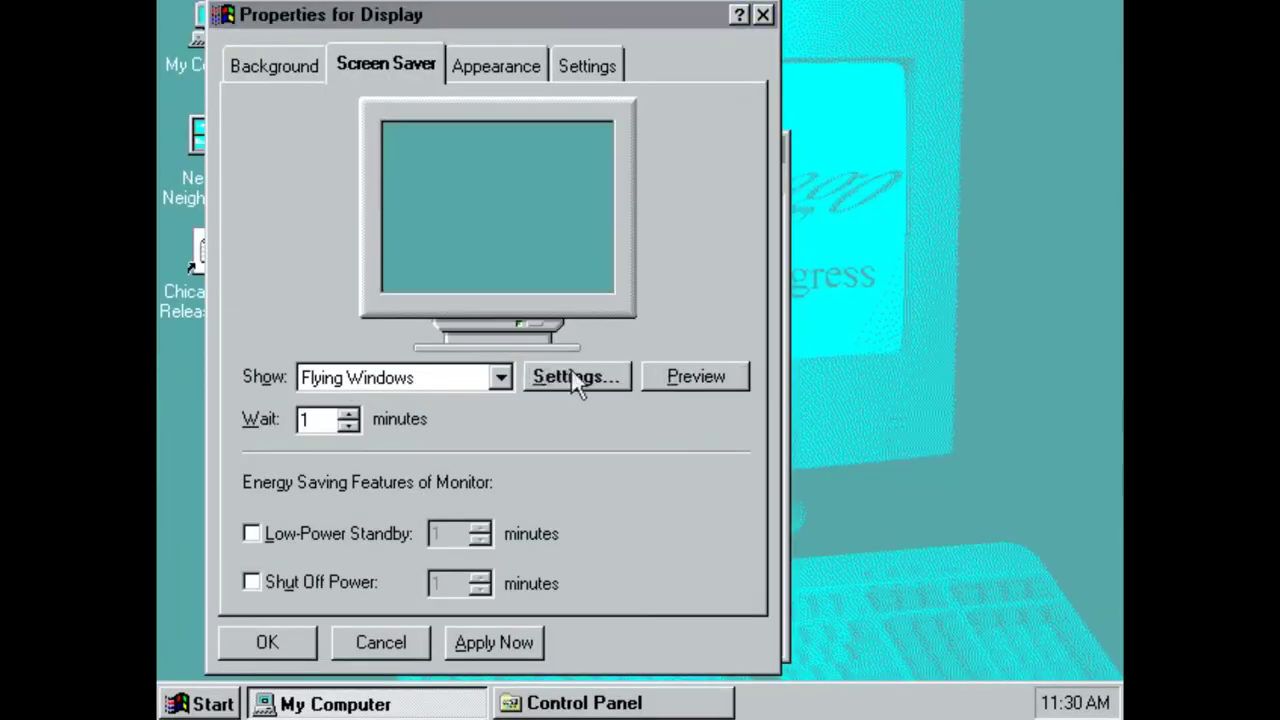
# Set Flying Windows to the fastest warp speed with 29 windows, and preview the result
pyautogui.click(572, 377)
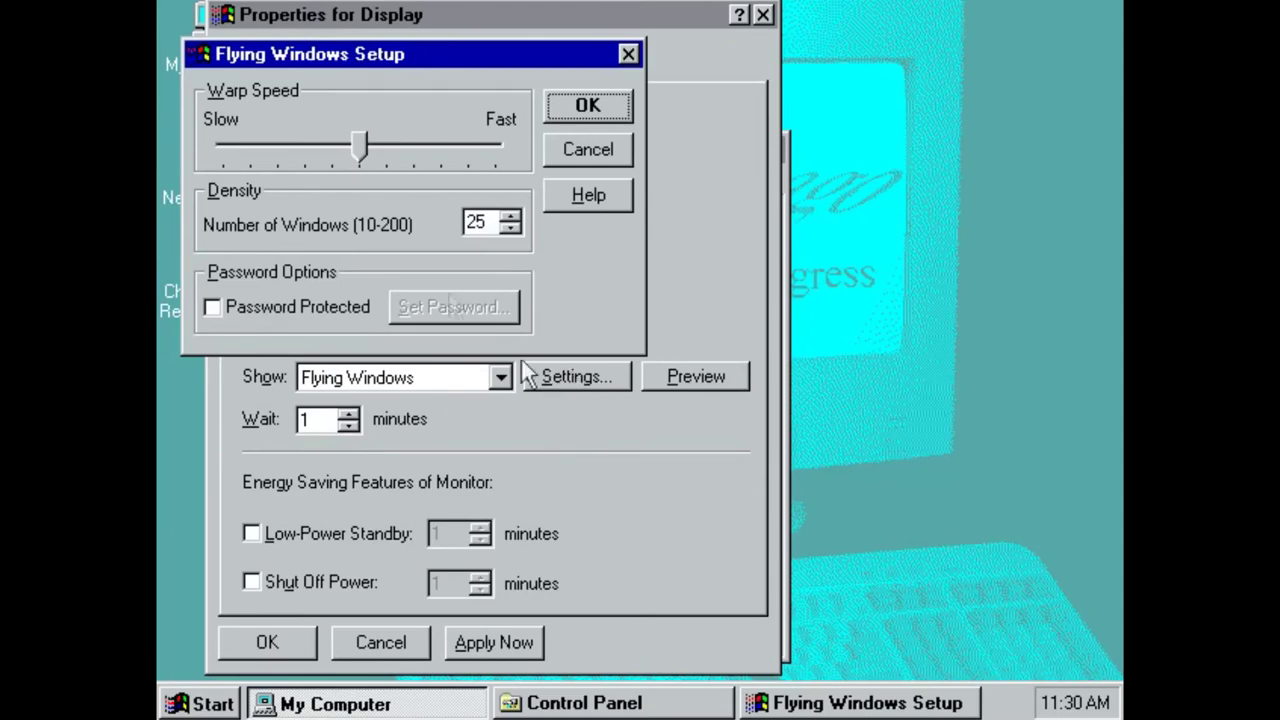
pyautogui.moveTo(355, 164); pyautogui.dragTo(516, 165)
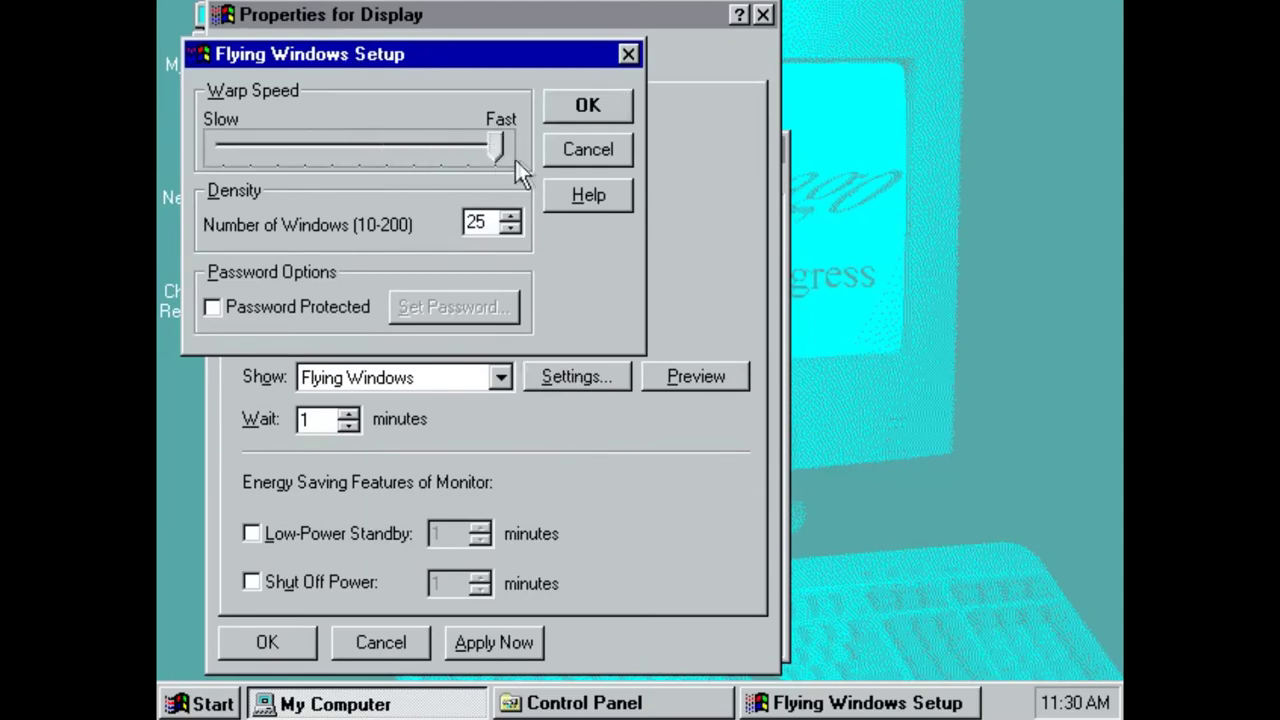
pyautogui.click(511, 215)
pyautogui.click(511, 215)
pyautogui.click(510, 215)
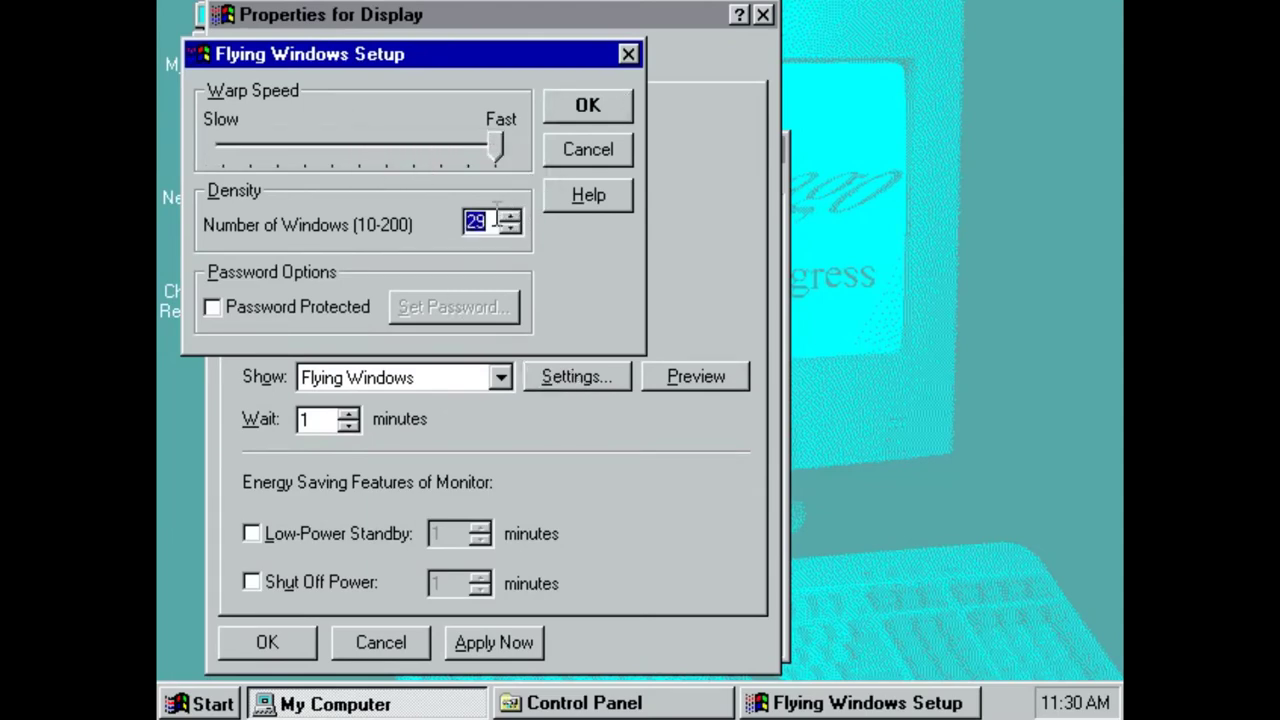
pyautogui.click(600, 105)
pyautogui.click(668, 386)
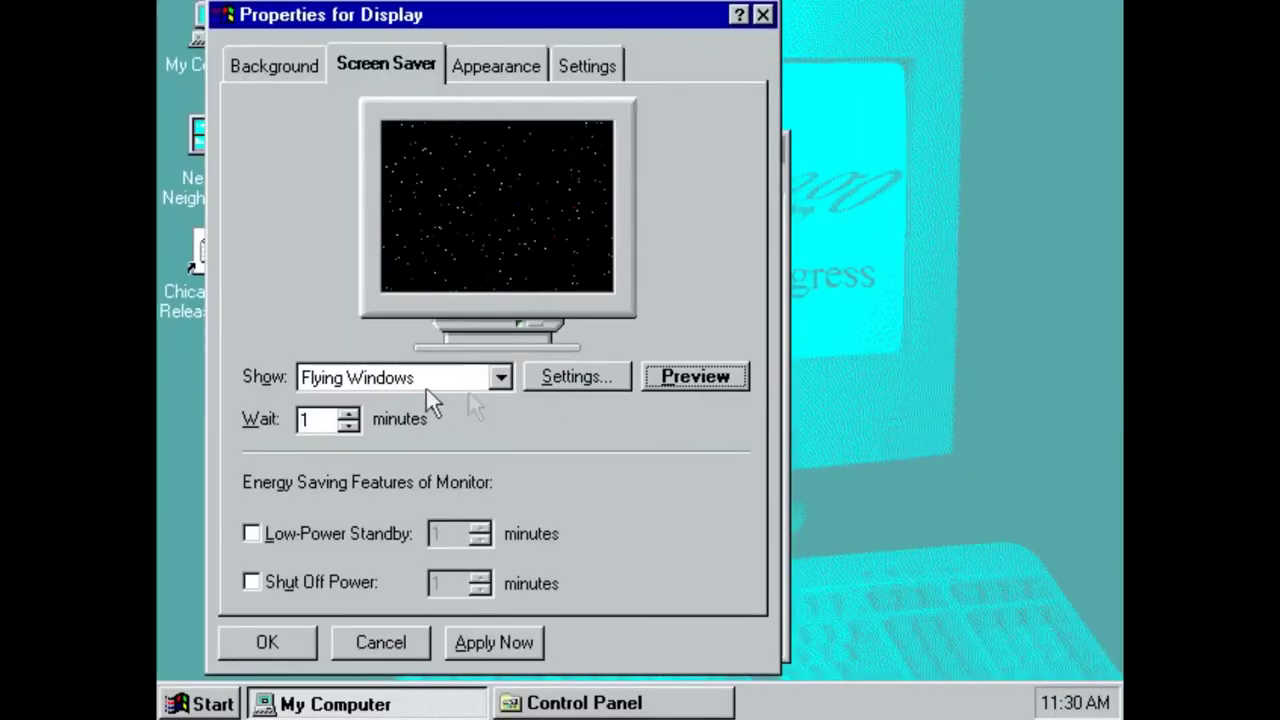
# Switch the screen saver to Marquee and preview it full screen
pyautogui.click(426, 386)
pyautogui.press('Down')
pyautogui.click(402, 483)
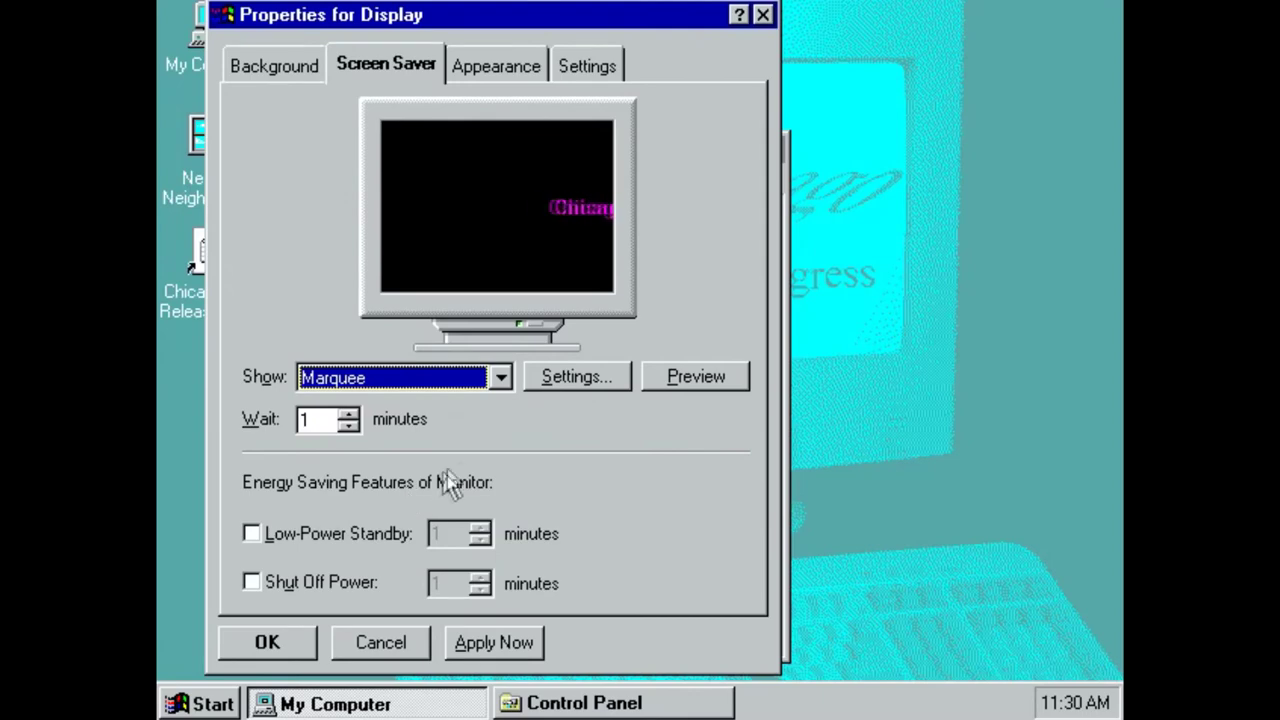
pyautogui.click(690, 382)
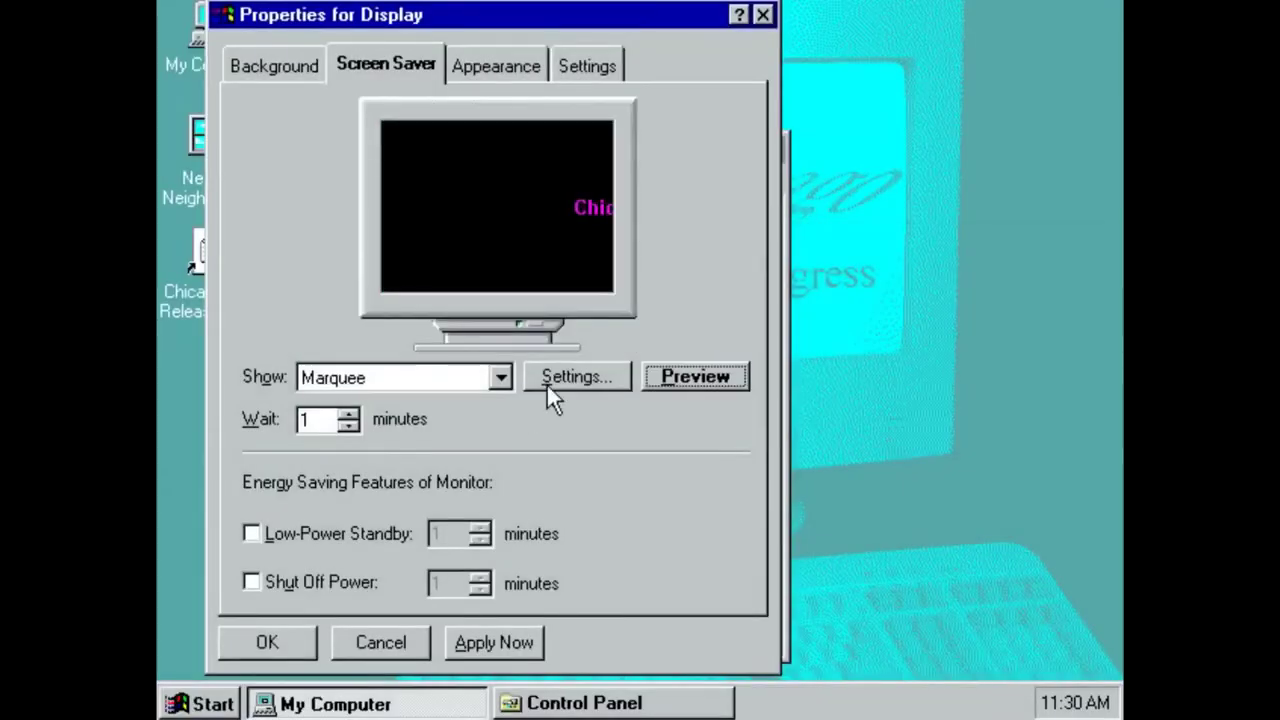
# Raise the Marquee speed to about three quarters of the range and replace its text with "Cinematronico Testes"
pyautogui.click(548, 386)
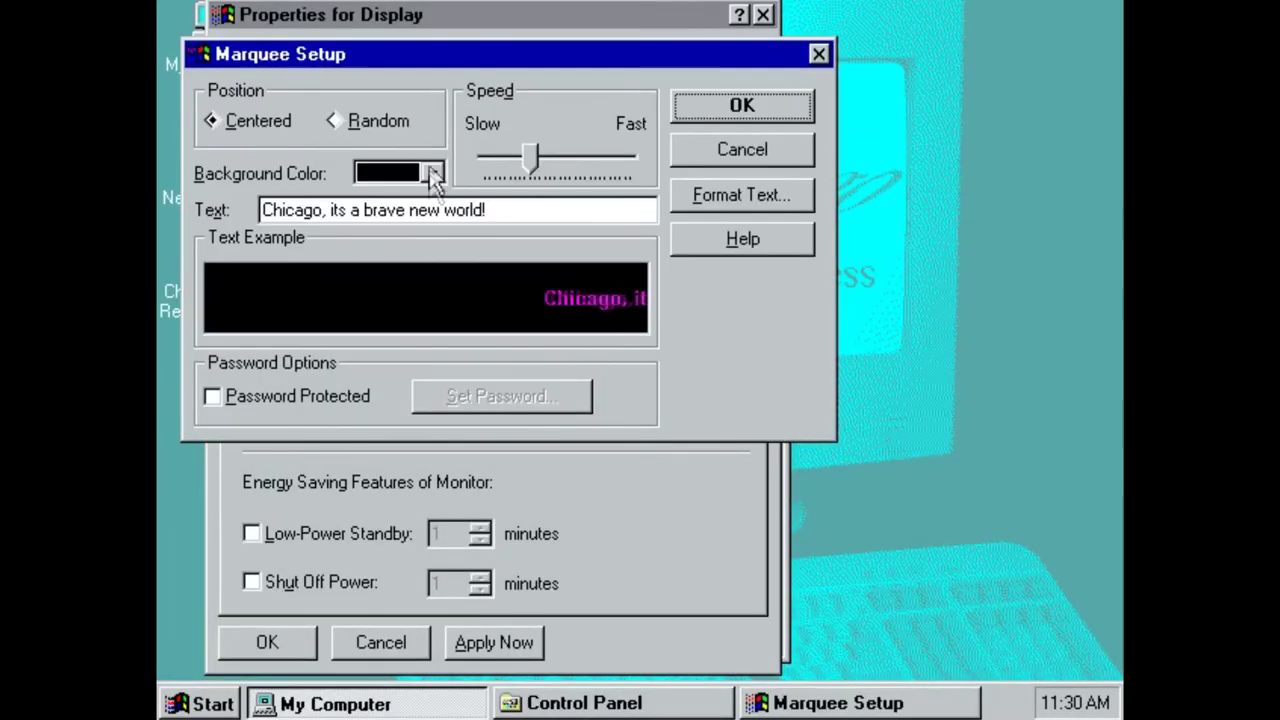
pyautogui.moveTo(532, 158); pyautogui.dragTo(592, 158)
pyautogui.moveTo(494, 211); pyautogui.dragTo(156, 213)
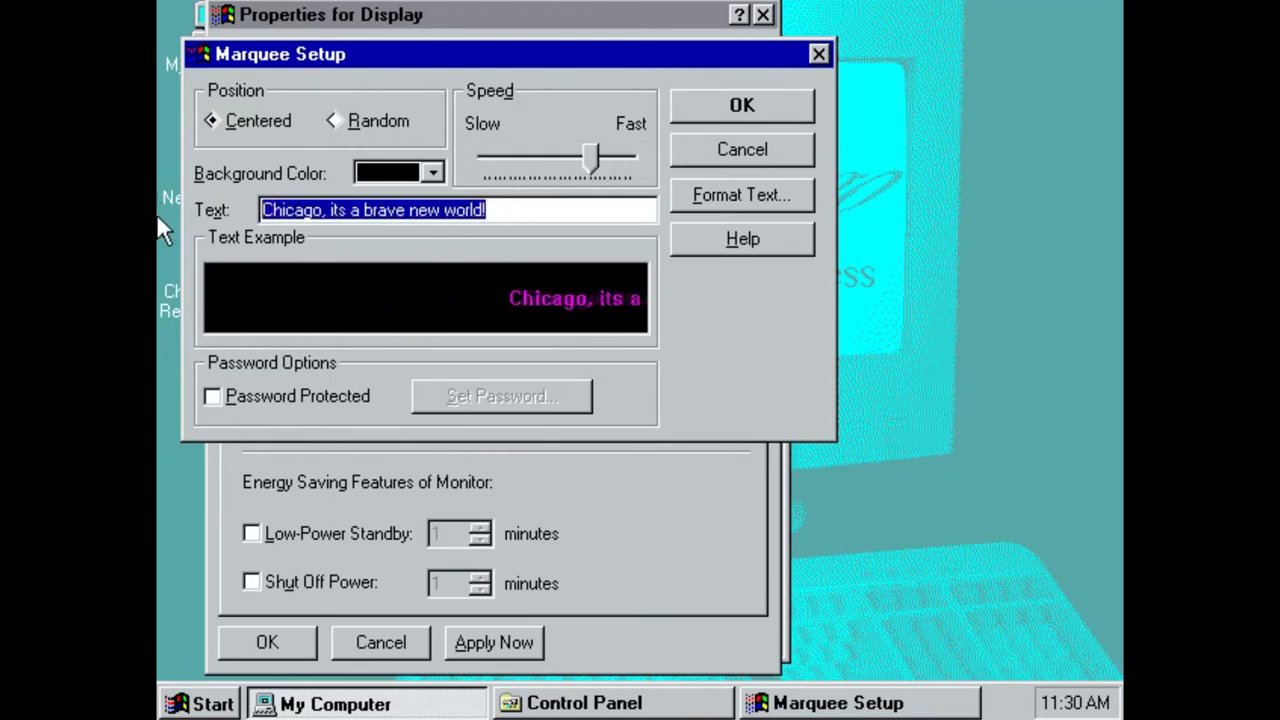
pyautogui.write('Cinematronico ')
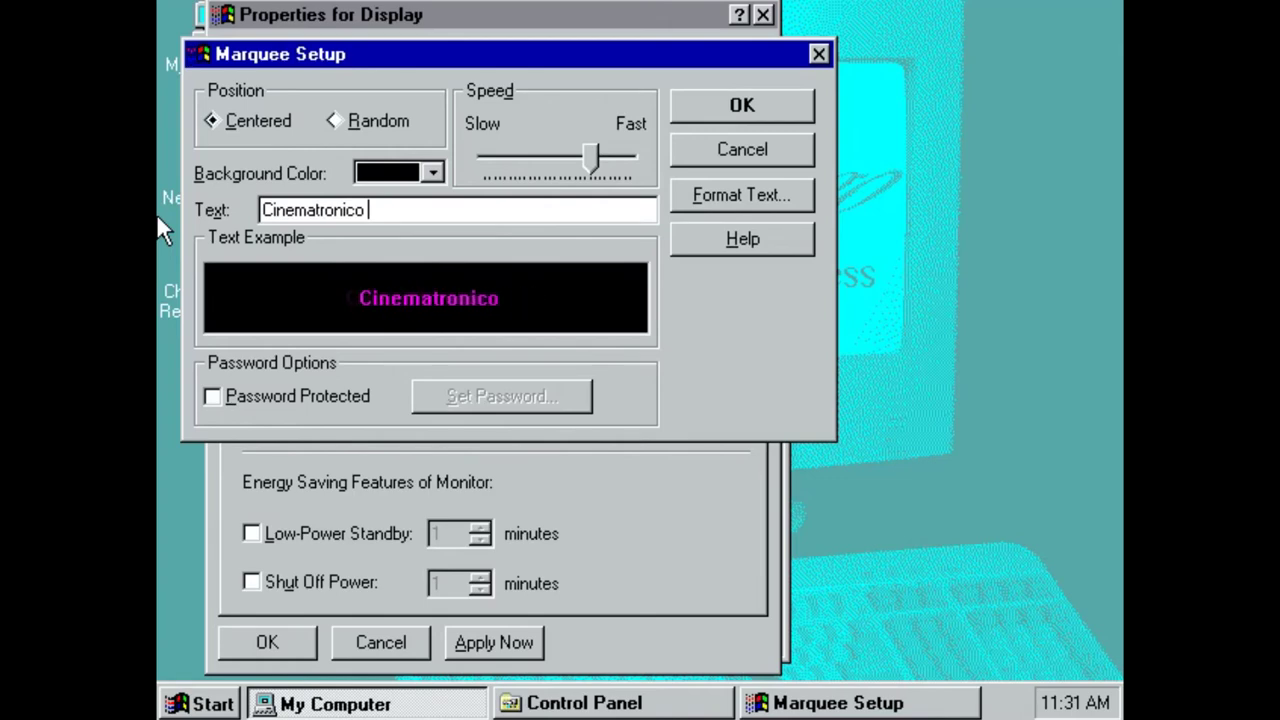
pyautogui.write('Testes')
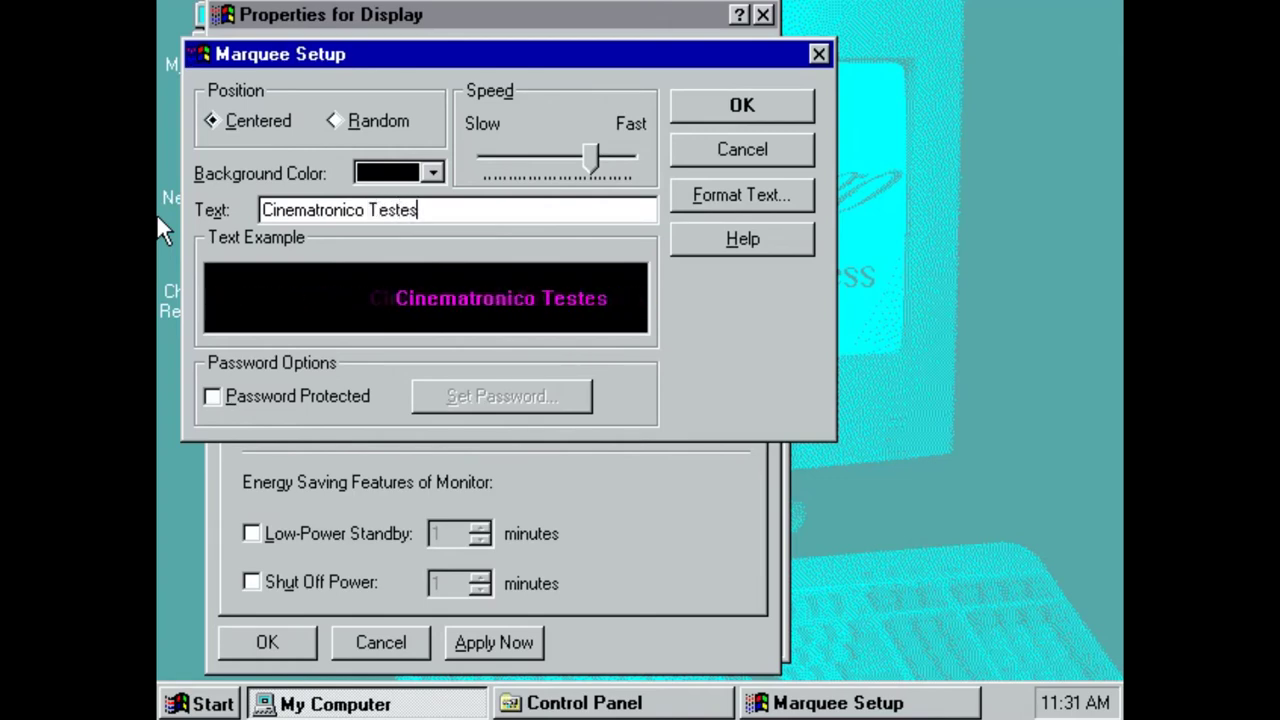
# Set the Marquee position to Random and its background color to dark red
pyautogui.click(362, 122)
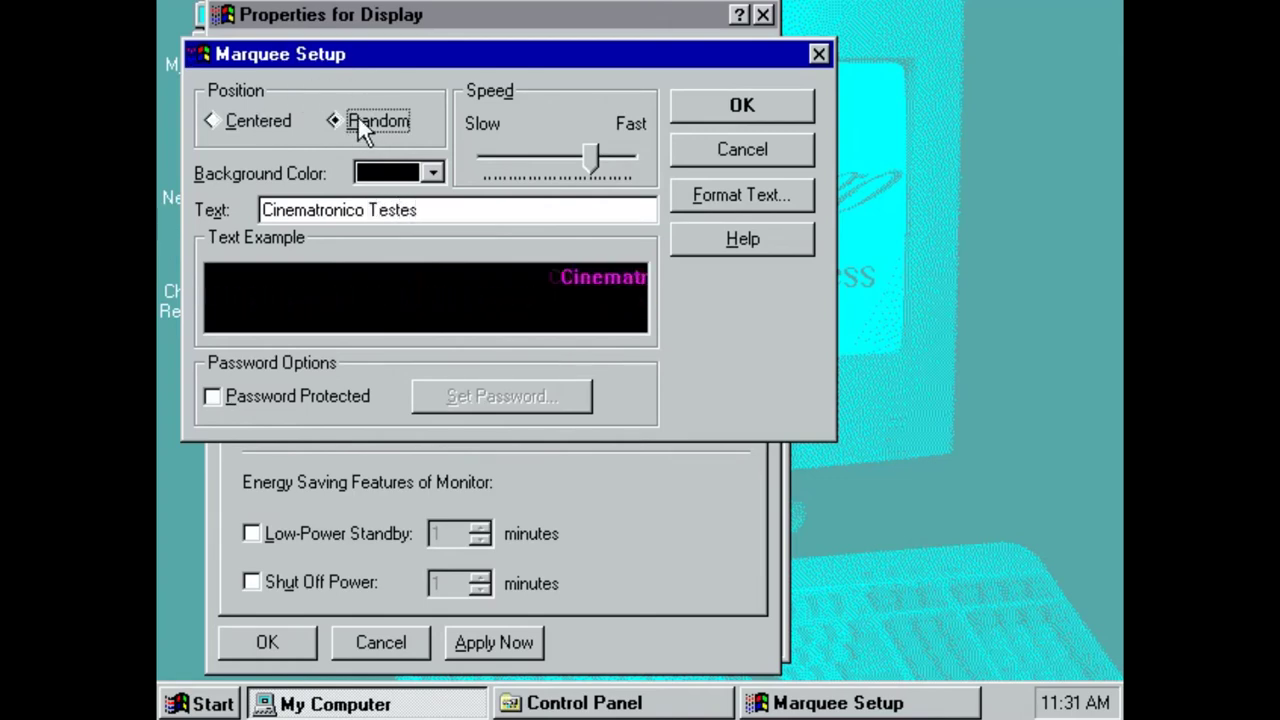
pyautogui.click(428, 170)
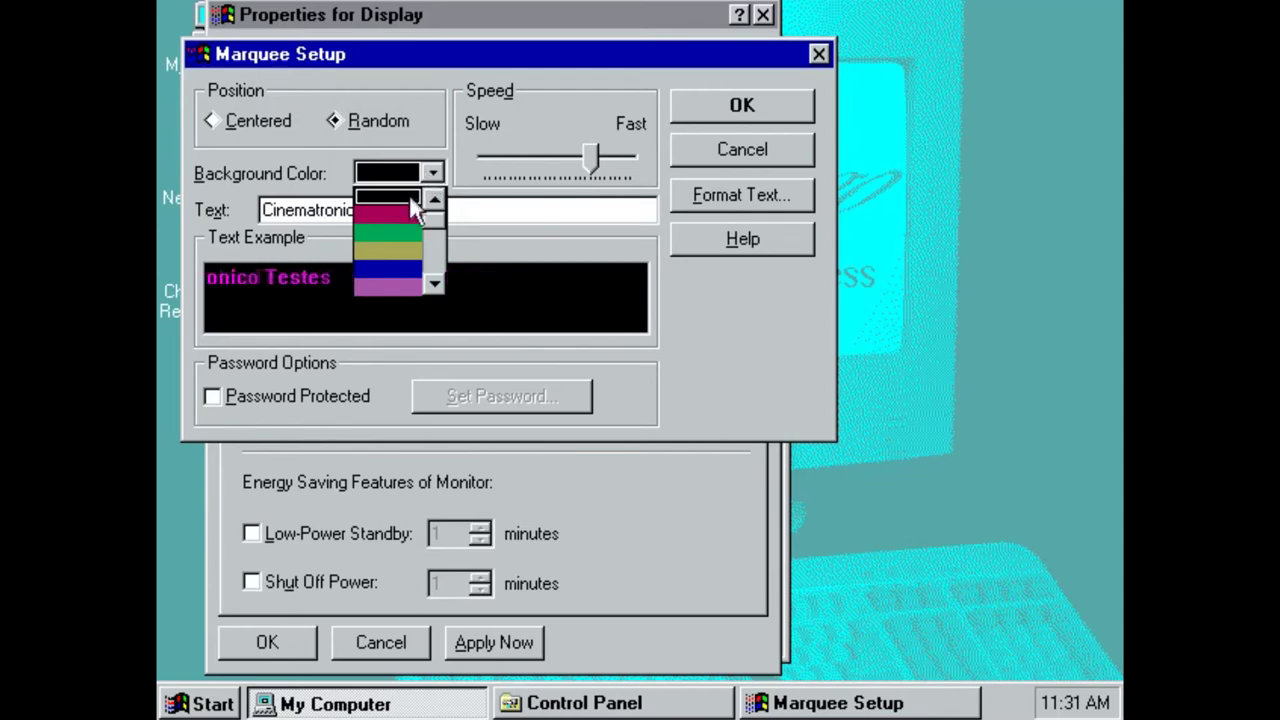
pyautogui.click(411, 211)
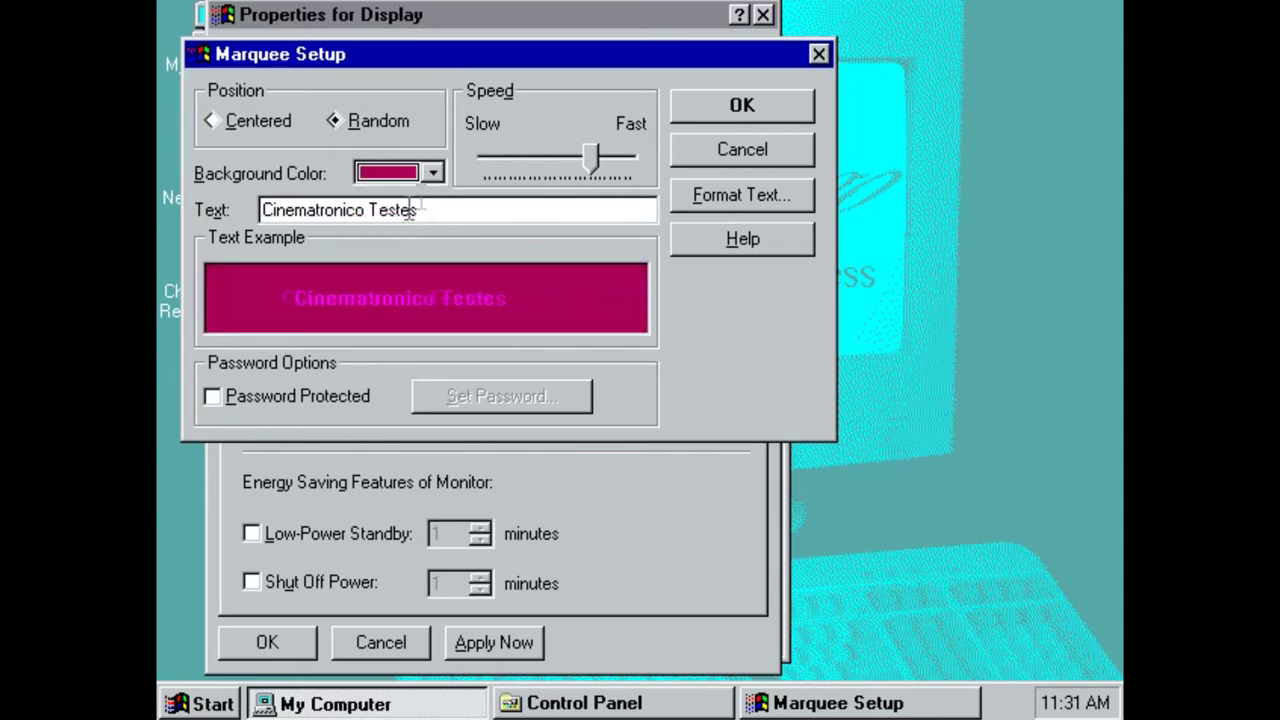
pyautogui.click(432, 172)
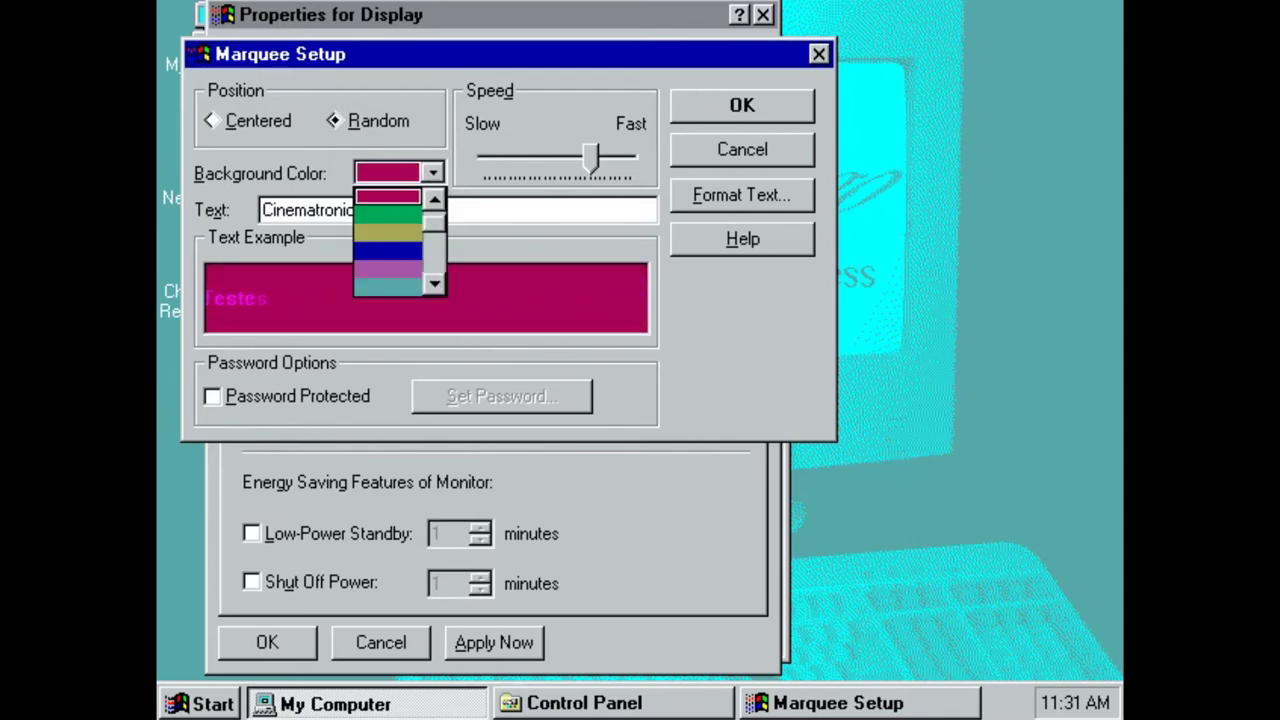
pyautogui.click(685, 210)
# Format the Marquee text as yellow, Bold Italic, MS Sans Serif, confirm the setup, and preview the screen saver
pyautogui.click(685, 205)
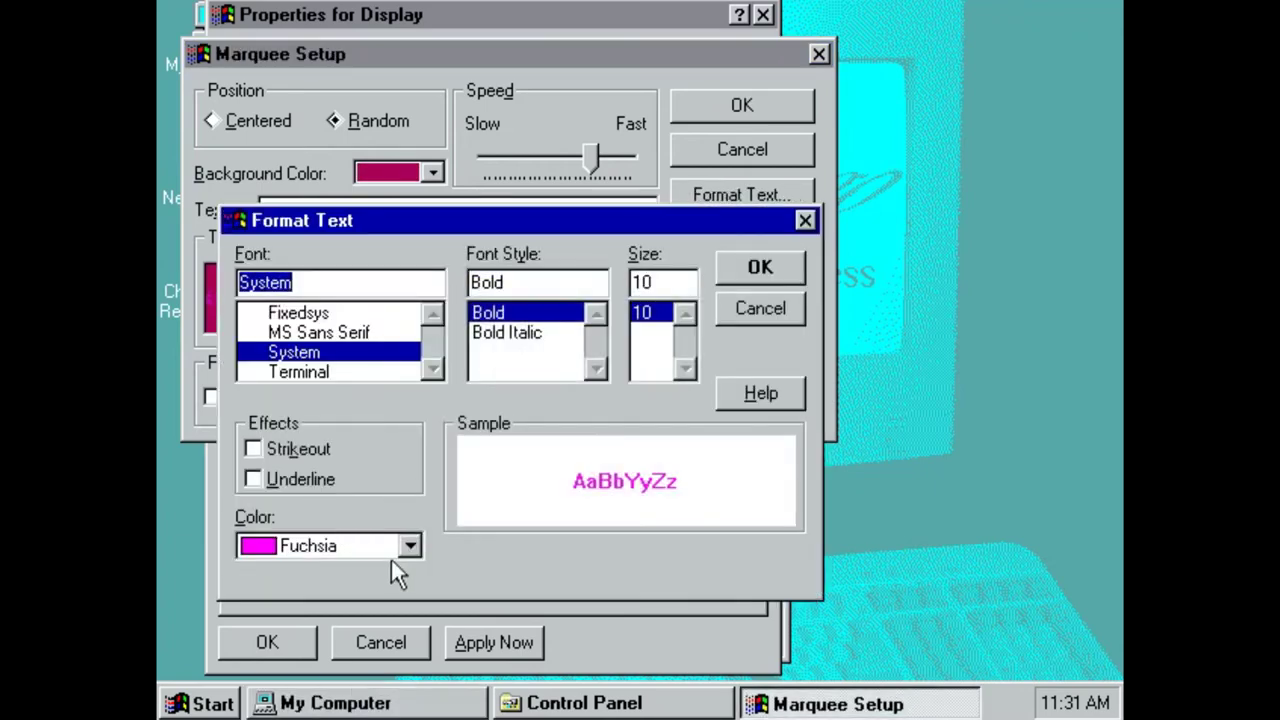
pyautogui.click(406, 548)
pyautogui.click(293, 438)
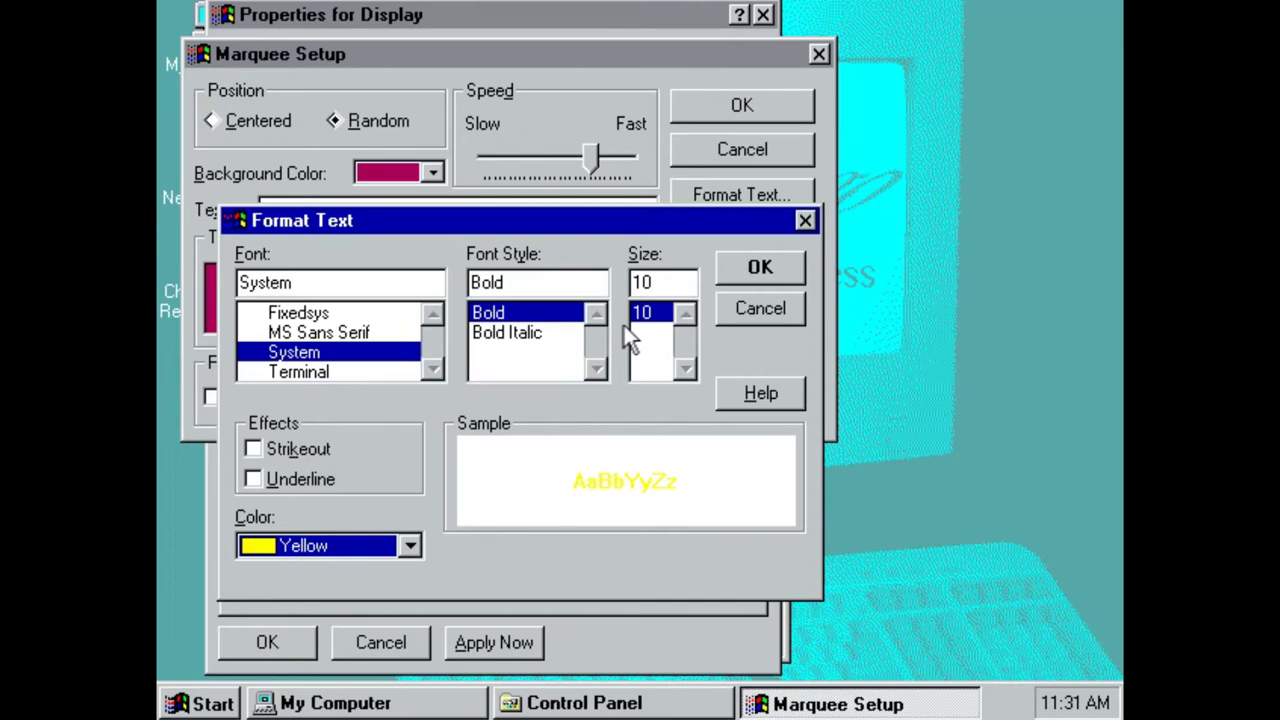
pyautogui.click(515, 333)
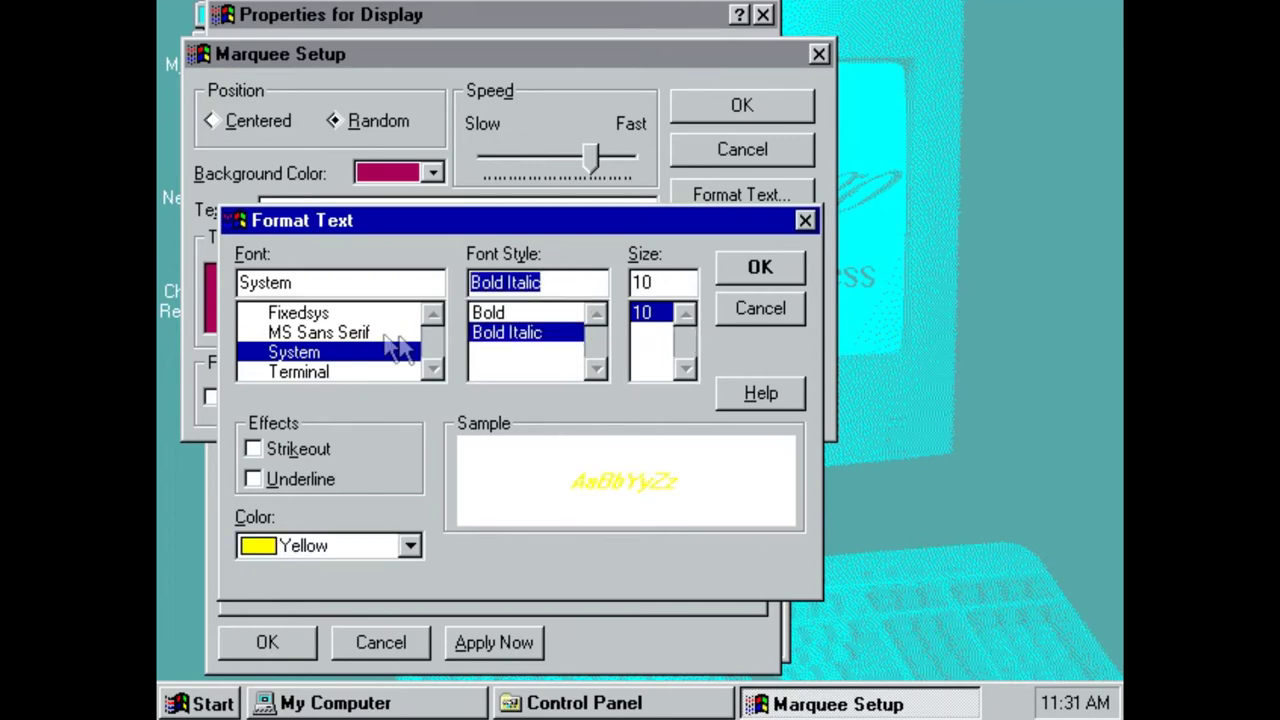
pyautogui.click(381, 335)
pyautogui.click(799, 270)
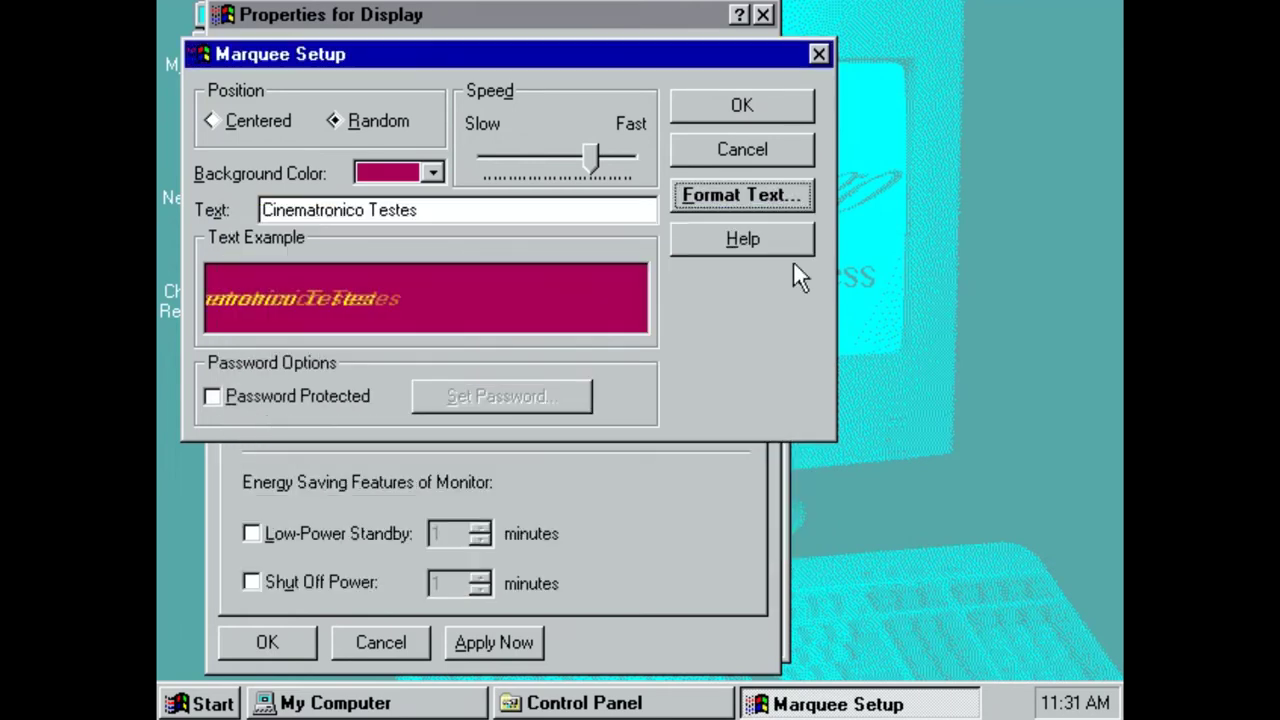
pyautogui.press('Return')
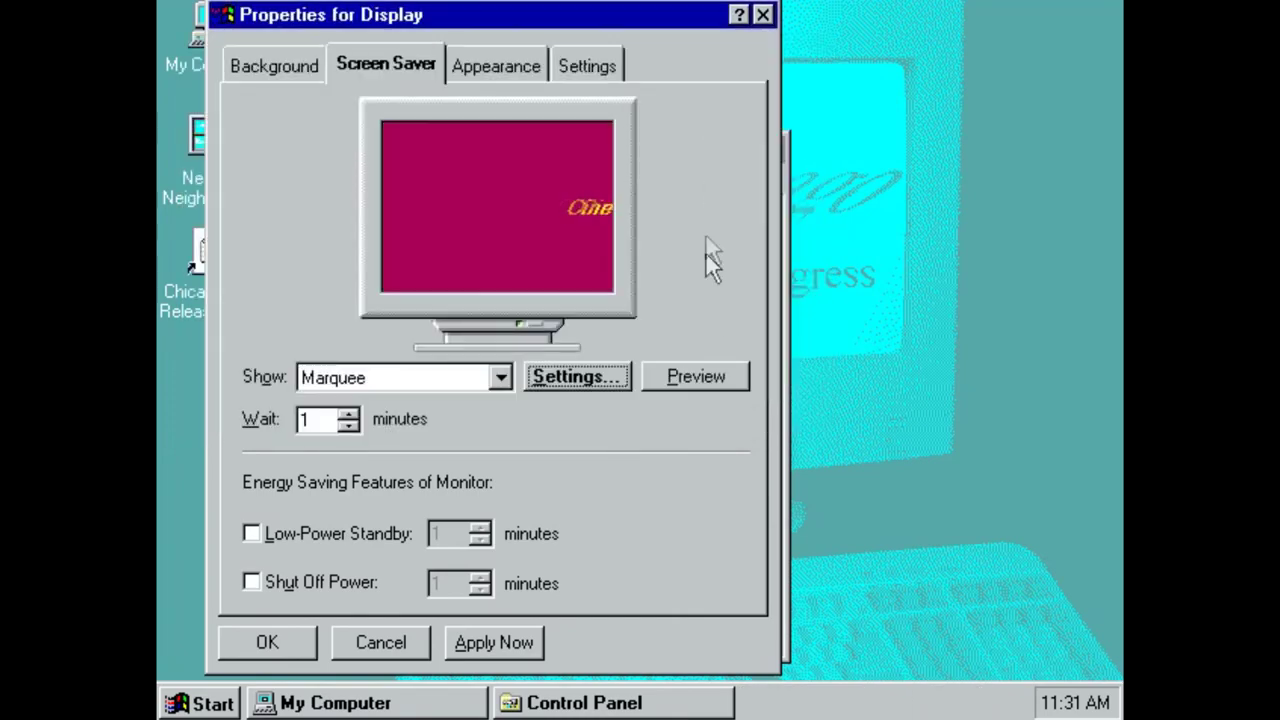
pyautogui.click(707, 386)
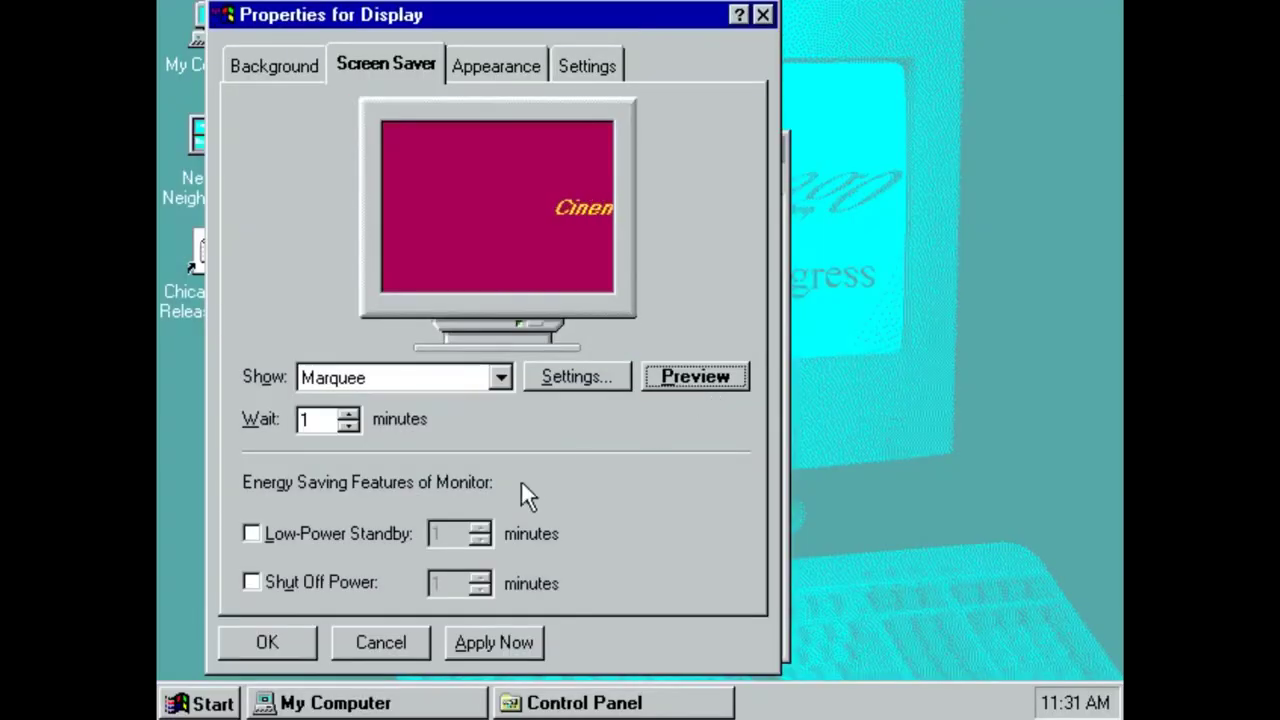
# Switch the screen saver to Mystify and preview it full screen
pyautogui.click(384, 379)
pyautogui.click(362, 504)
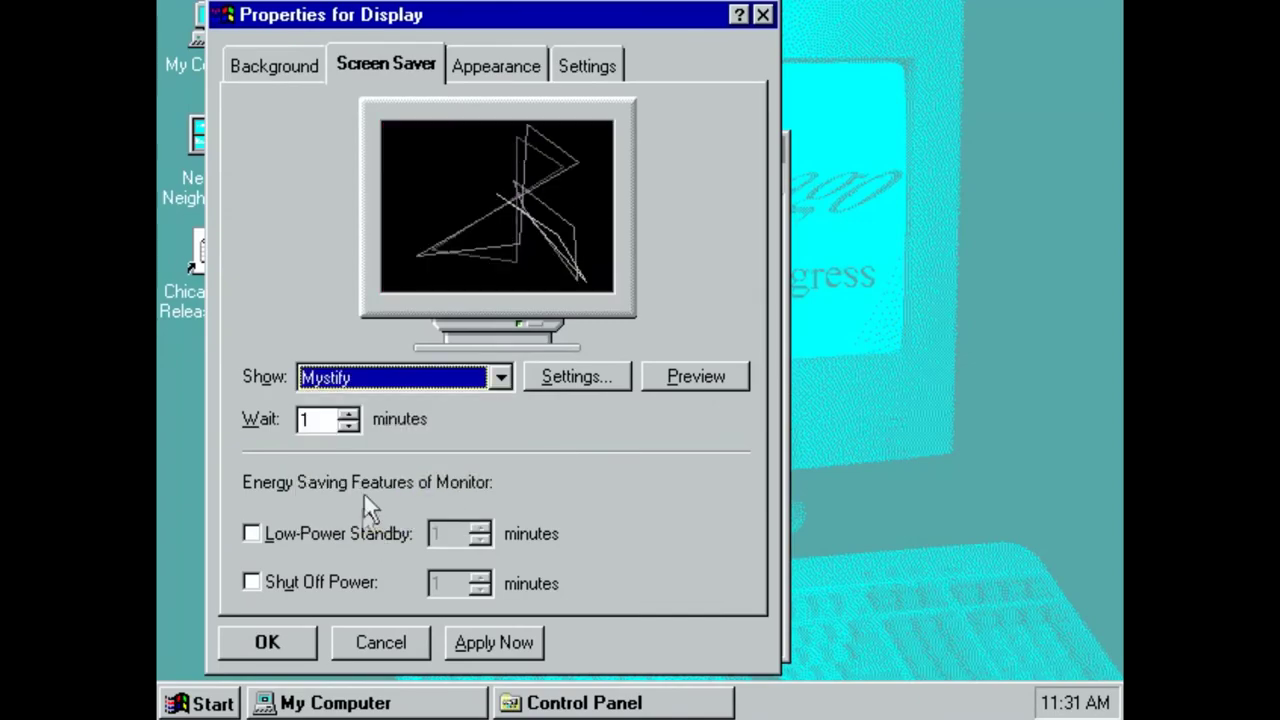
pyautogui.click(696, 376)
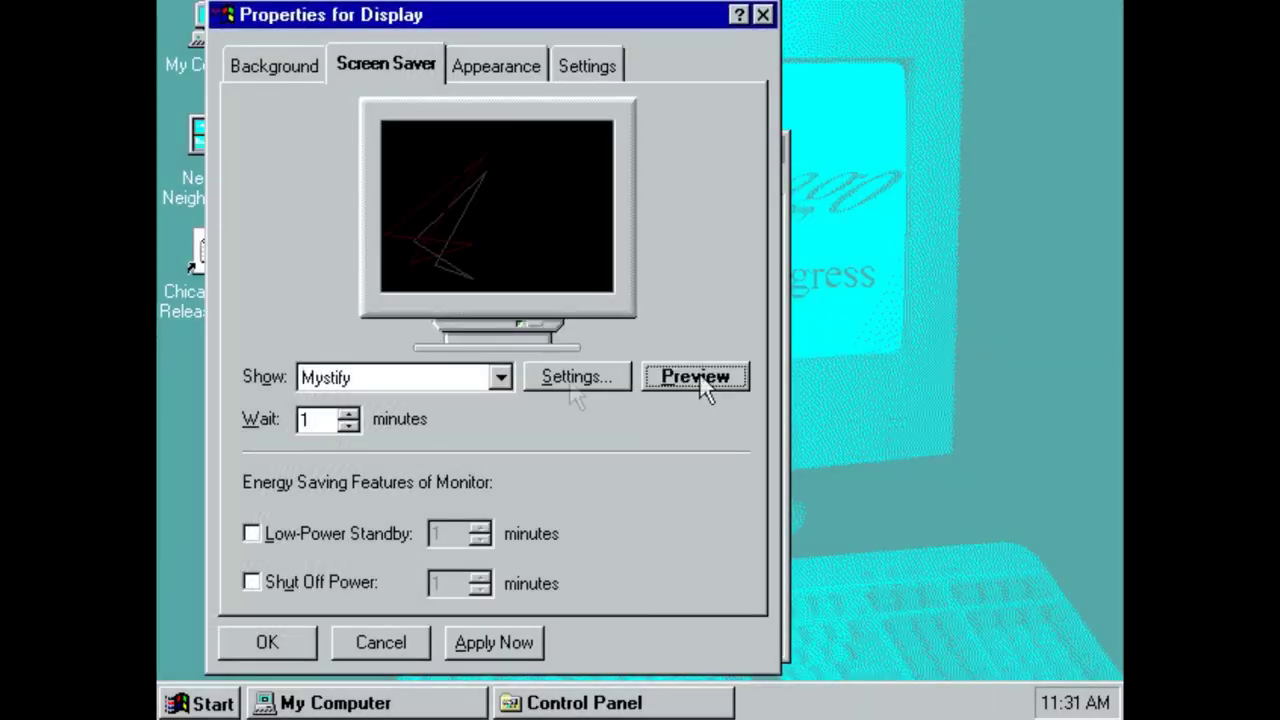
# Switch the screen saver to Starfield Simulation, preview it full screen, and cancel the display properties
pyautogui.click(500, 377)
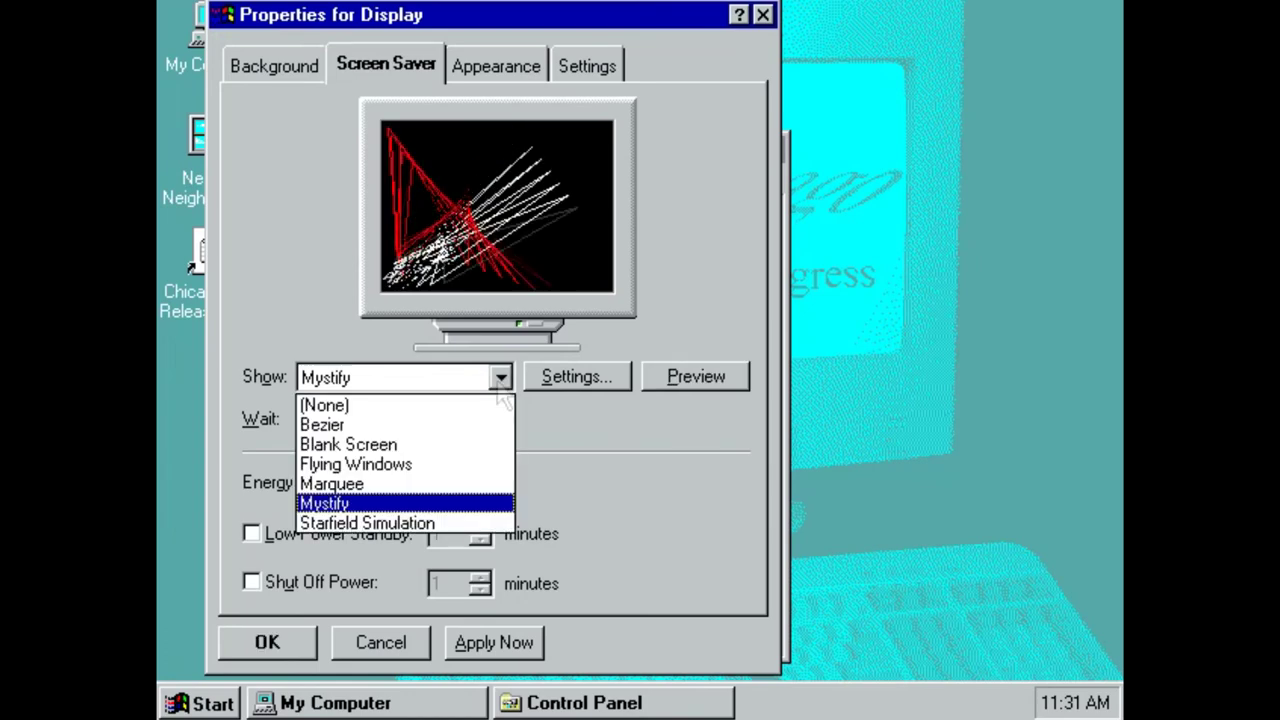
pyautogui.click(445, 522)
pyautogui.click(739, 377)
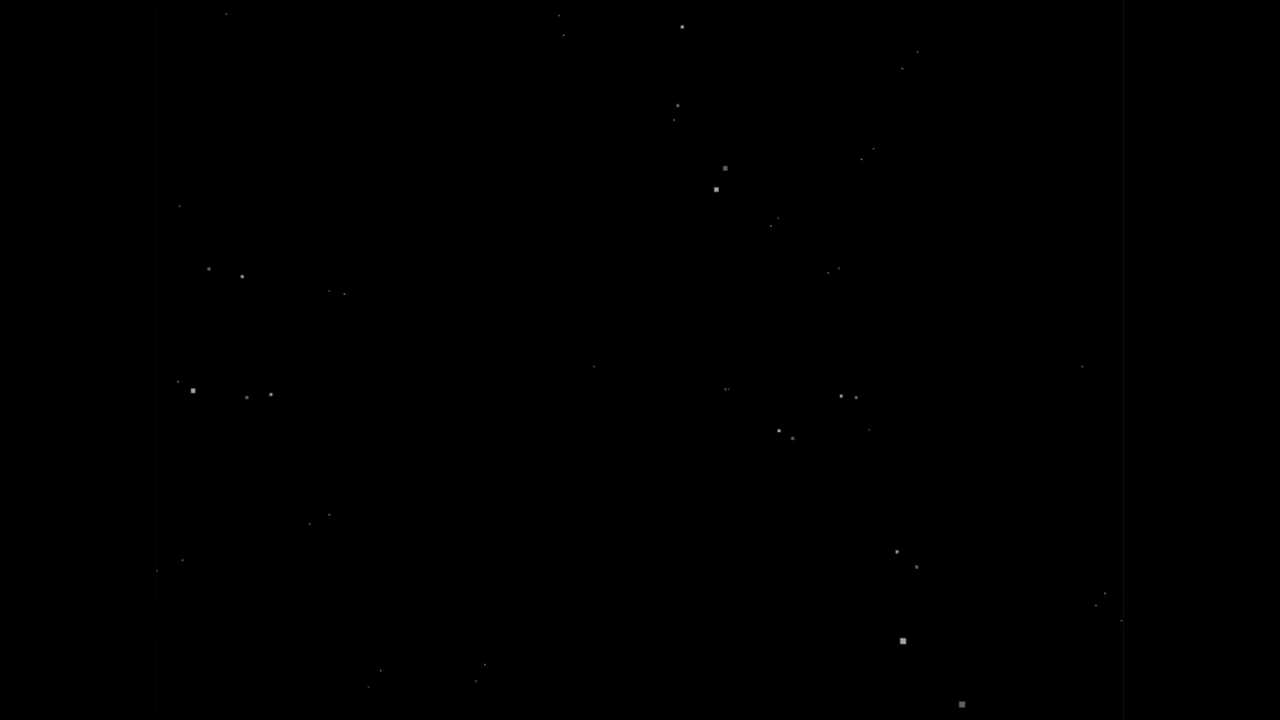
pyautogui.moveTo(619, 465)
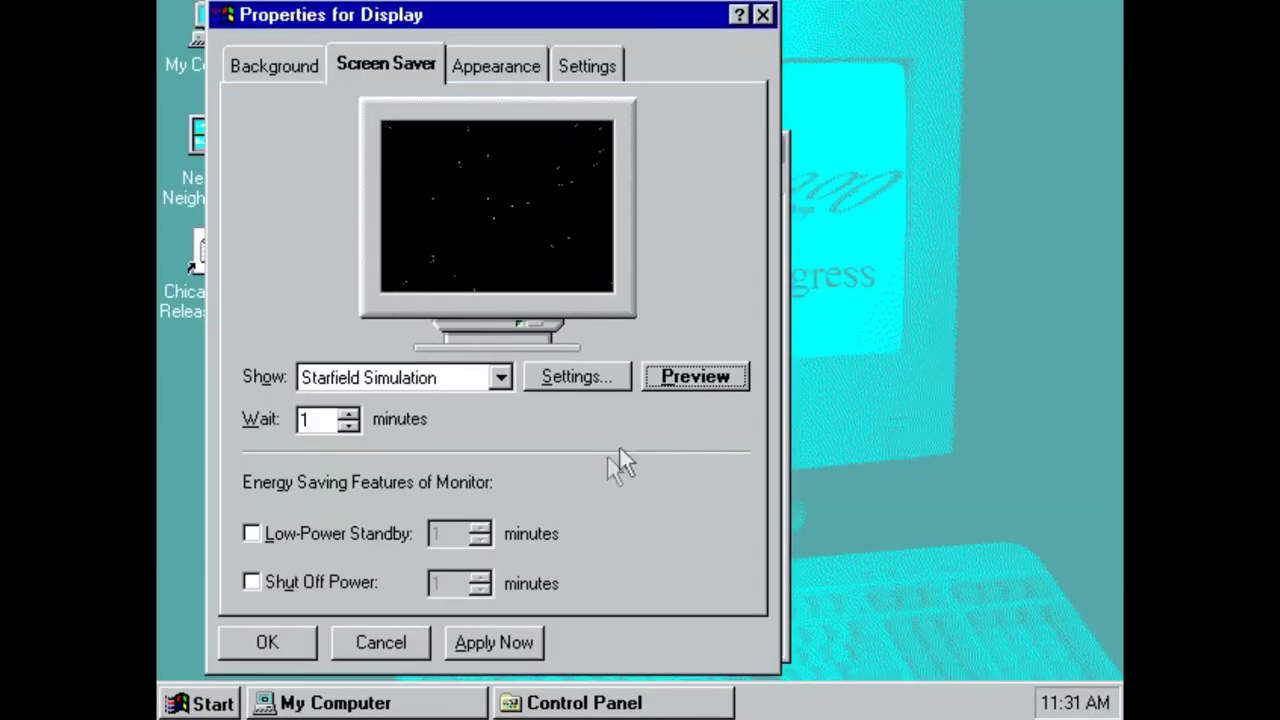
pyautogui.click(381, 642)
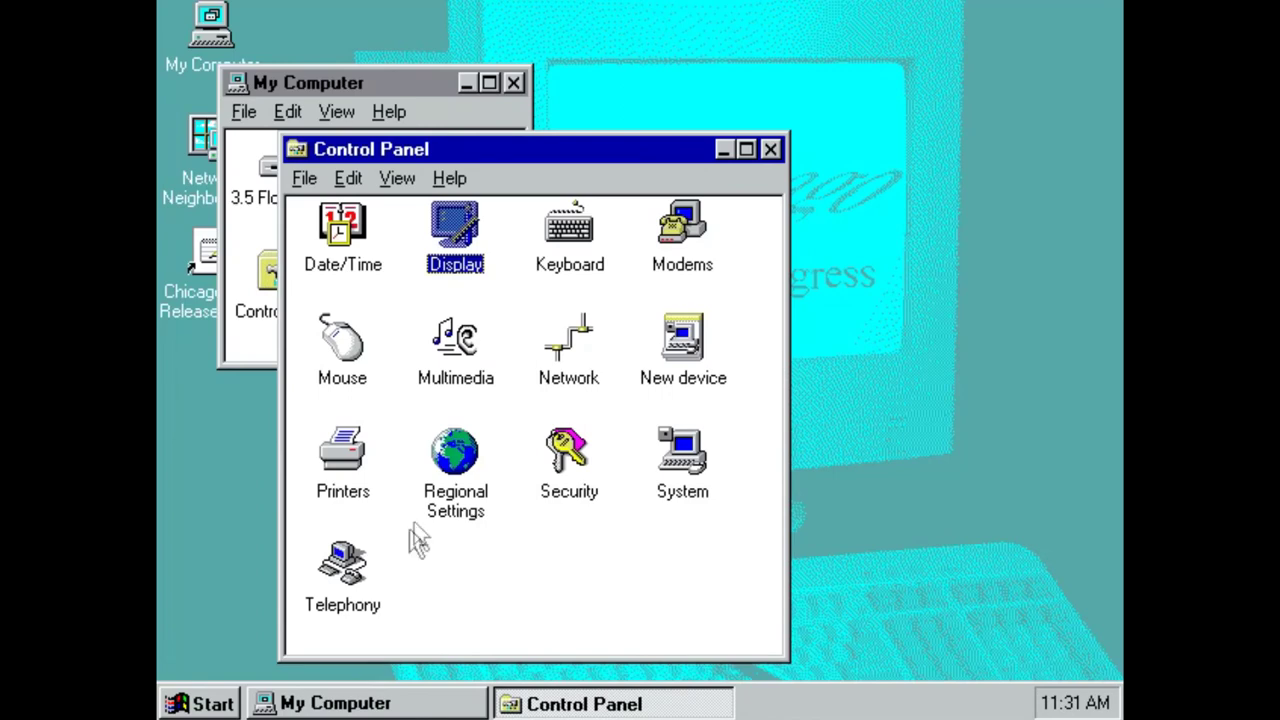
# Open the Mouse properties from Control Panel and turn on pointer trails at the longest setting
pyautogui.doubleClick(338, 340)
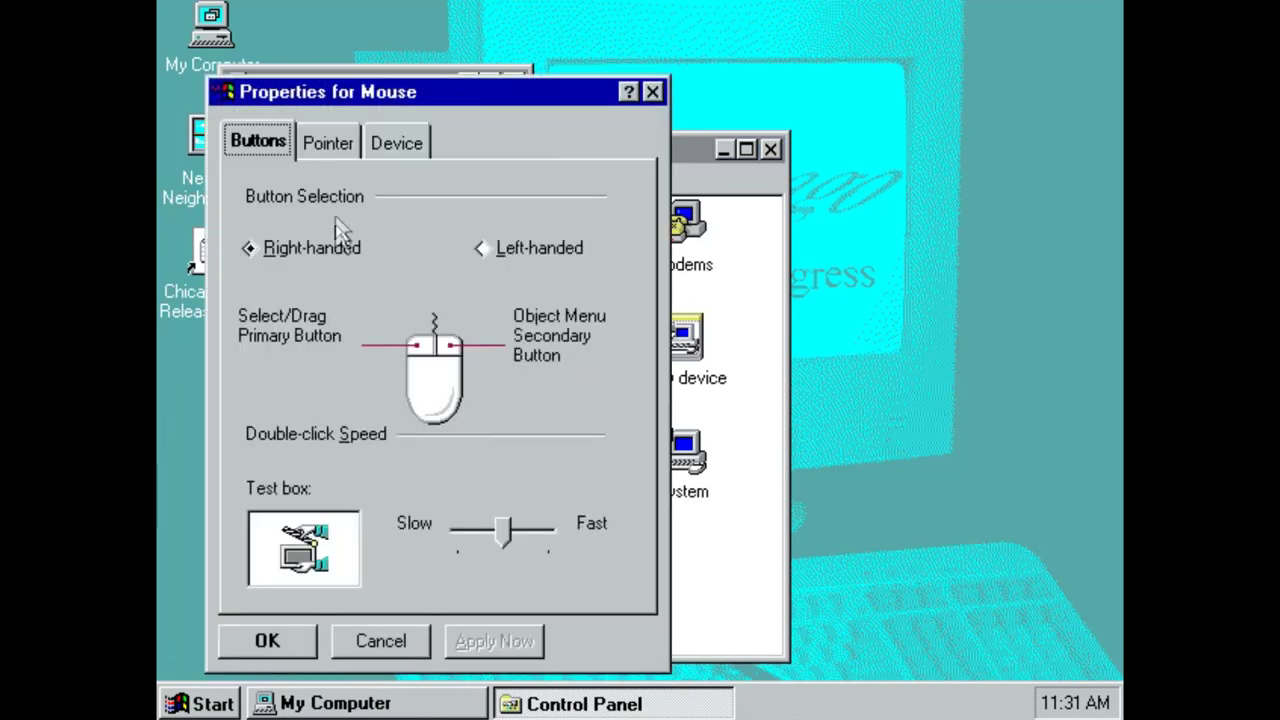
pyautogui.click(330, 145)
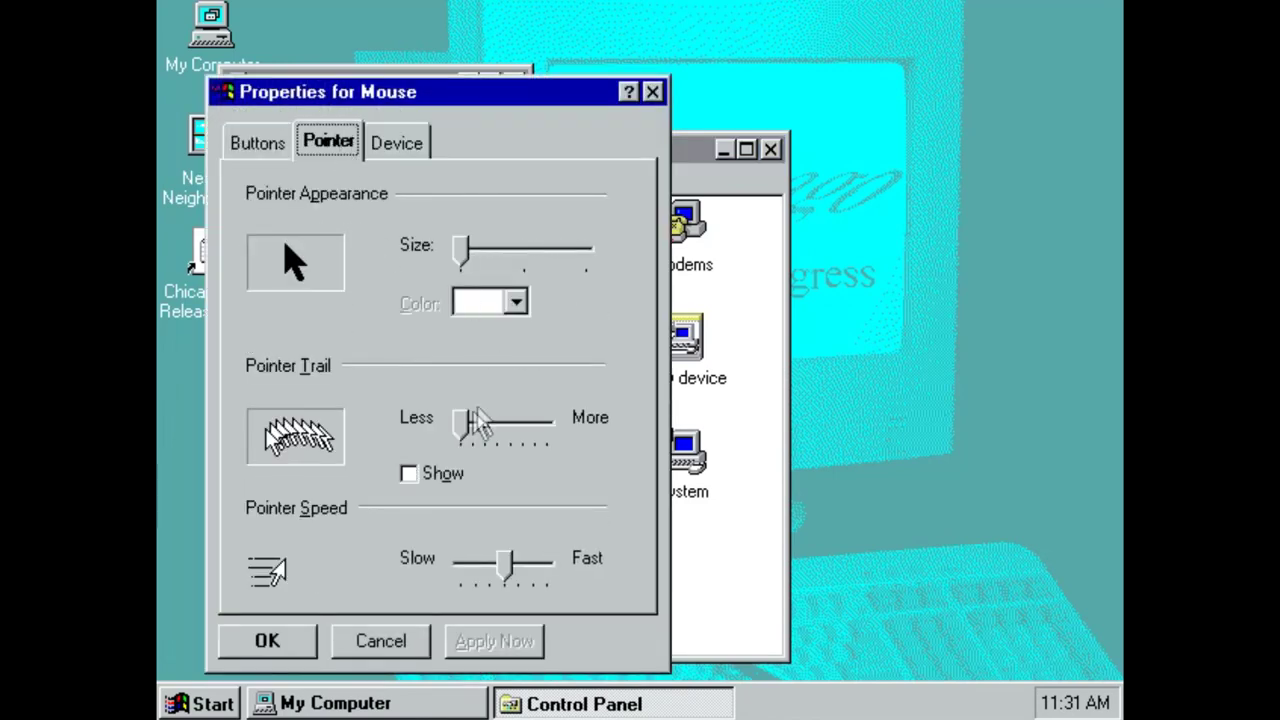
pyautogui.moveTo(465, 418); pyautogui.dragTo(550, 422)
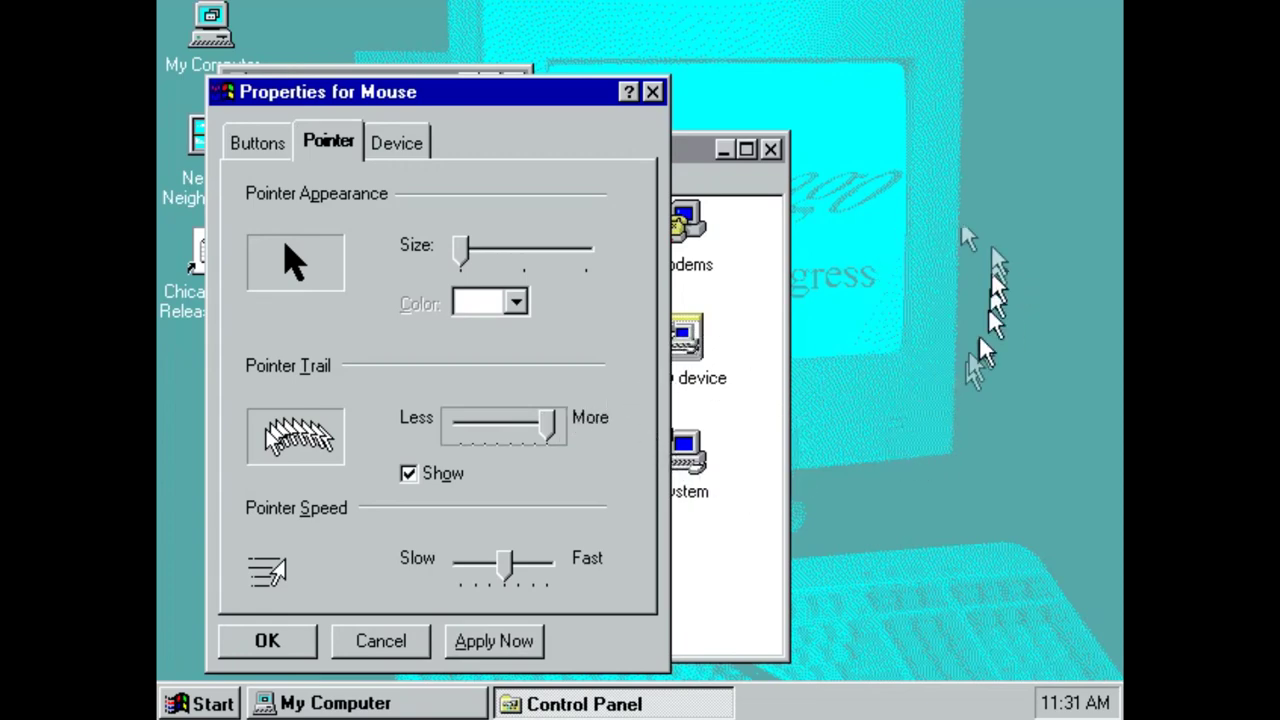
# Try a slightly faster pointer speed, return it to the middle of the range, and set the pointer size to the largest
pyautogui.click(505, 565)
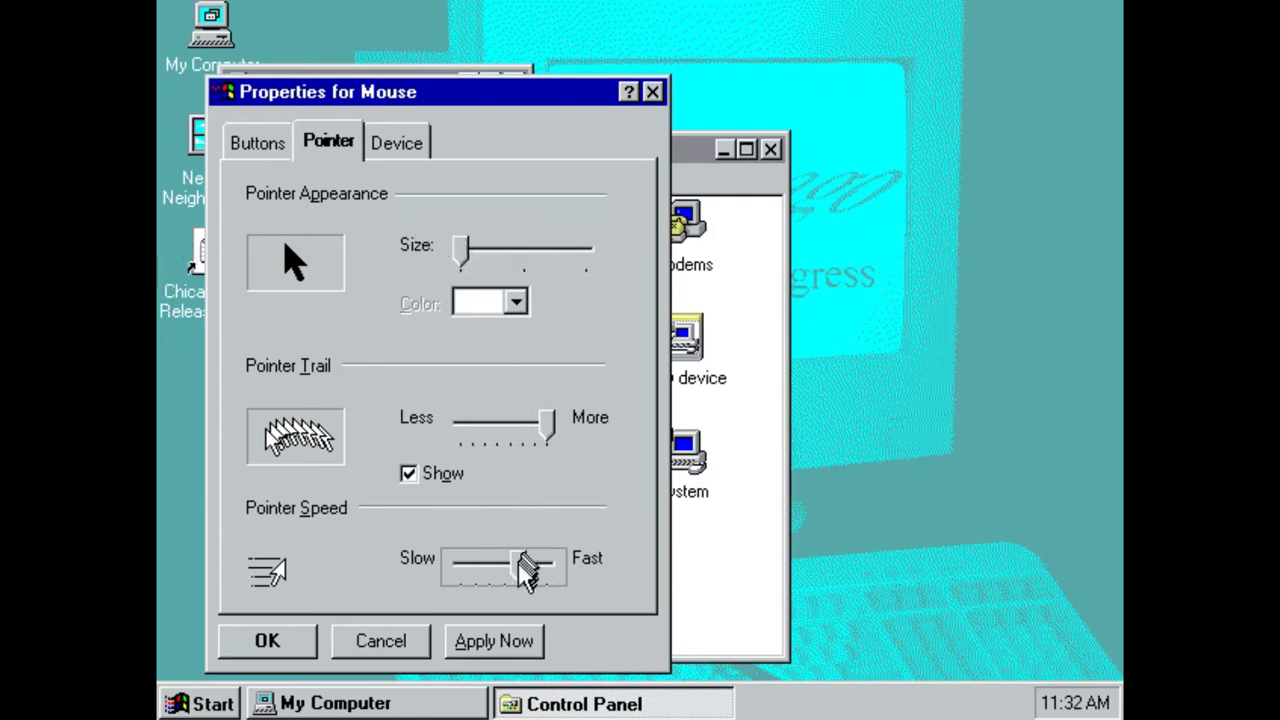
pyautogui.moveTo(513, 564); pyautogui.dragTo(505, 565)
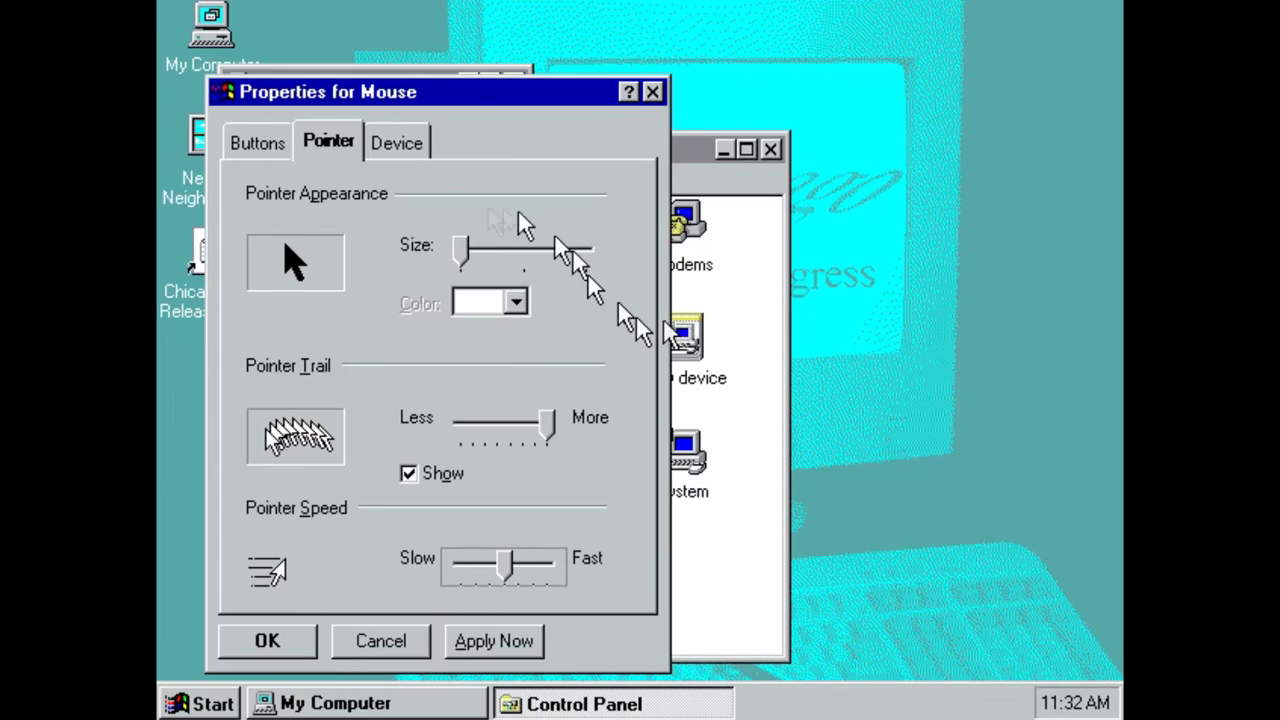
pyautogui.moveTo(455, 245); pyautogui.dragTo(643, 271)
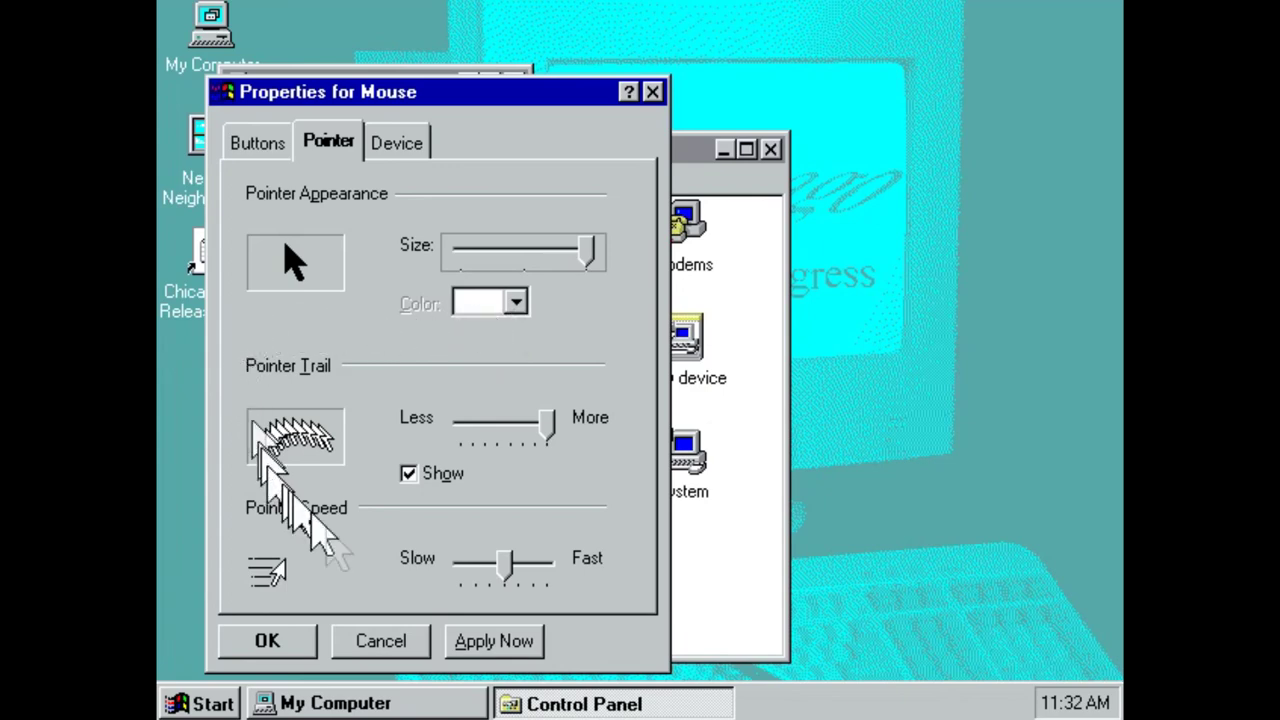
# Check the mouse's device and button settings, and confirm the Mouse properties
pyautogui.click(397, 142)
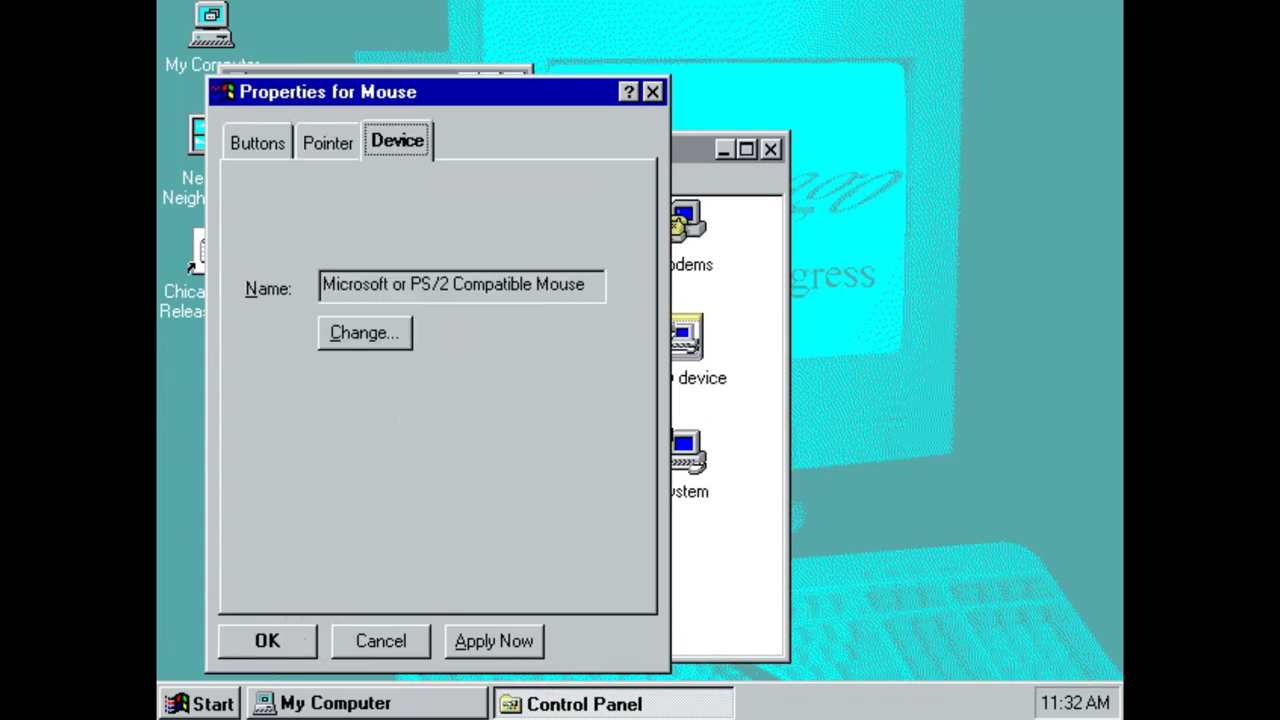
pyautogui.click(258, 148)
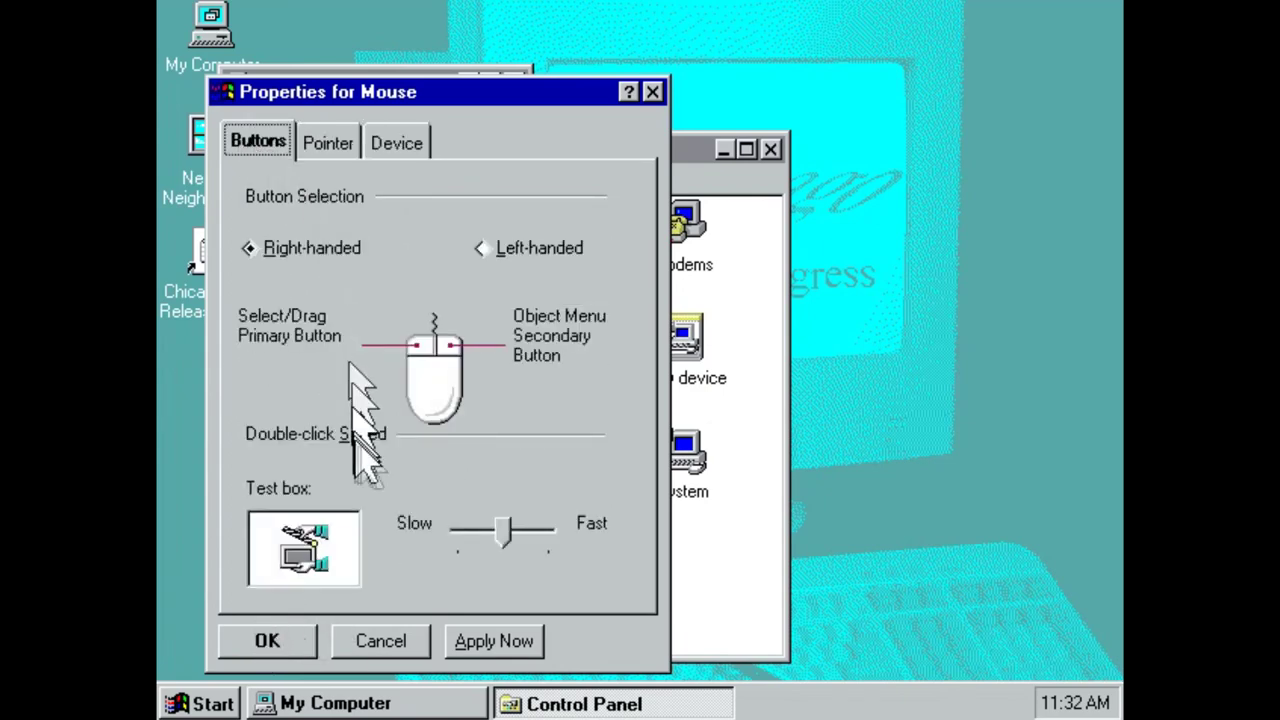
pyautogui.click(296, 638)
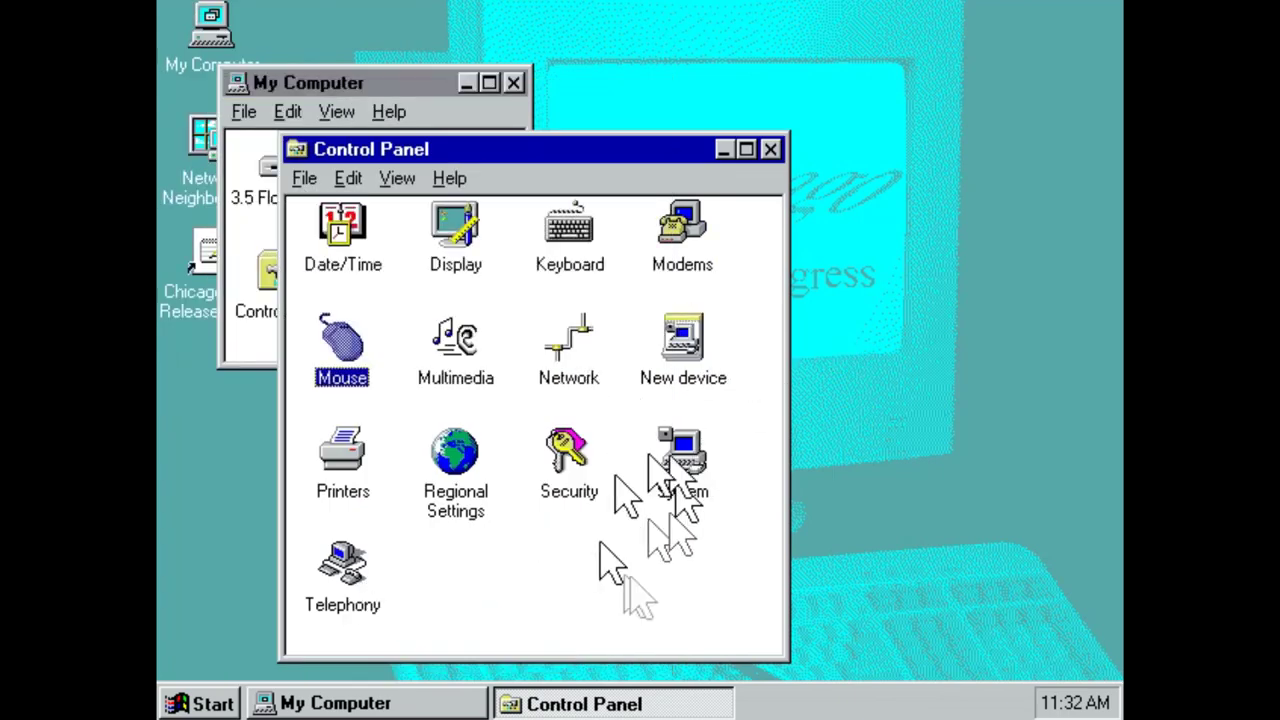
# View the Date/Time properties, and close them along with the Control Panel and My Computer windows
pyautogui.doubleClick(340, 228)
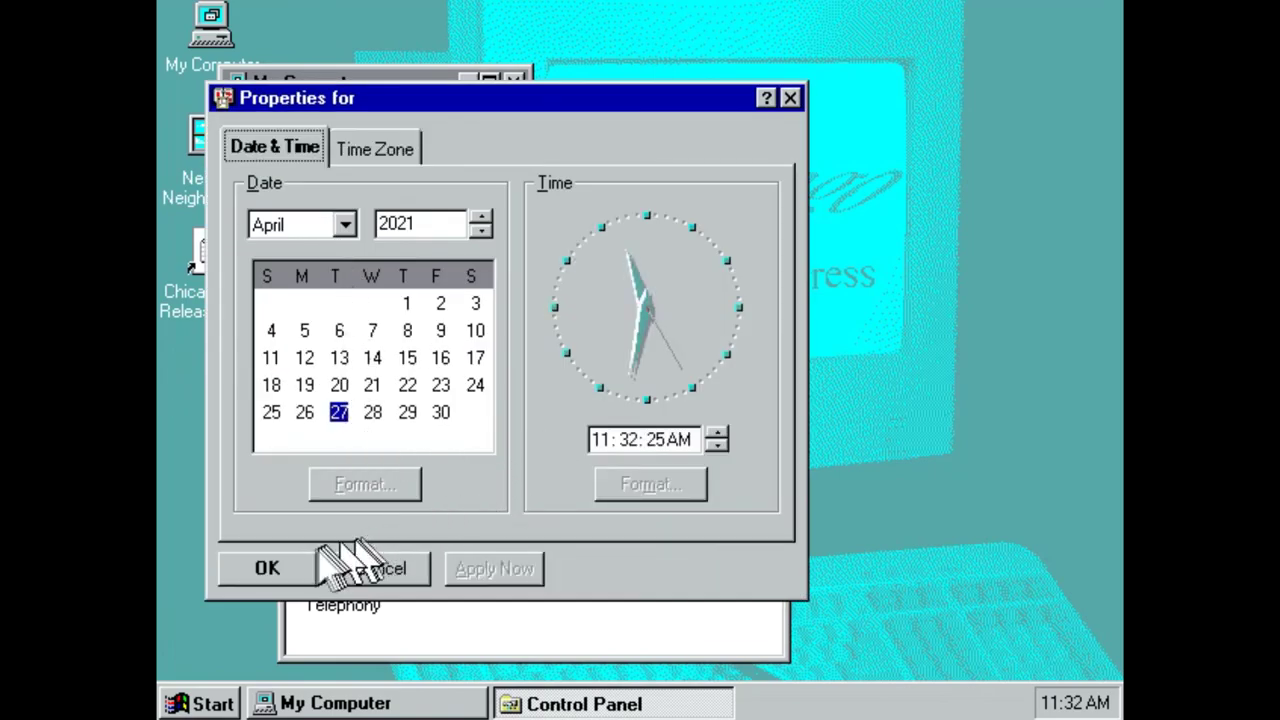
pyautogui.click(267, 568)
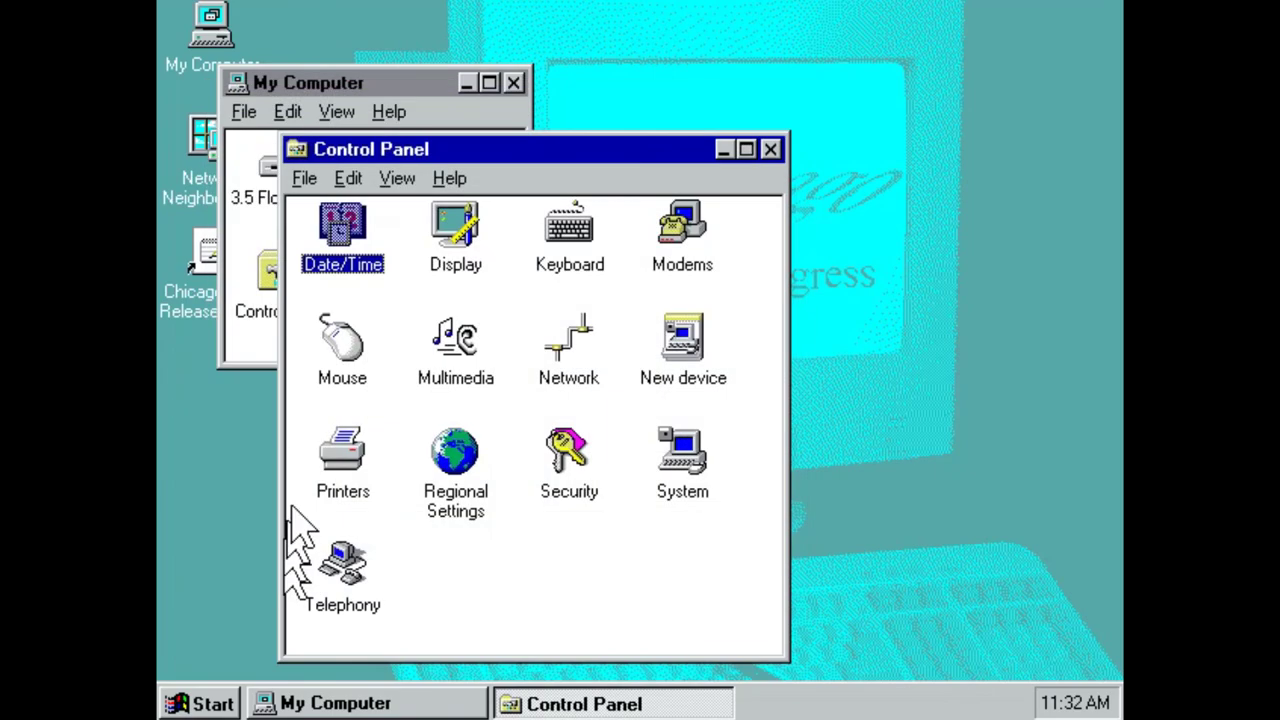
pyautogui.click(770, 149)
pyautogui.click(514, 82)
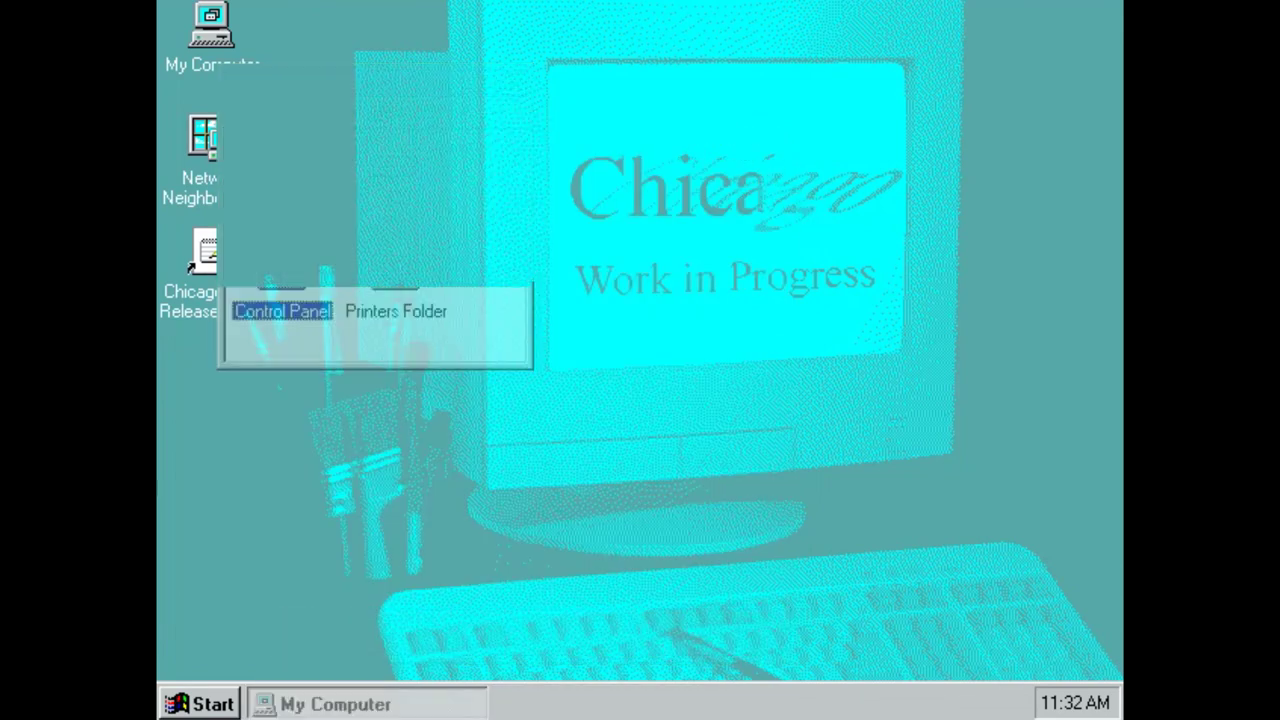
# Create a plain text file in WordPad, enter "testando....", and close it without saving
pyautogui.click(200, 703)
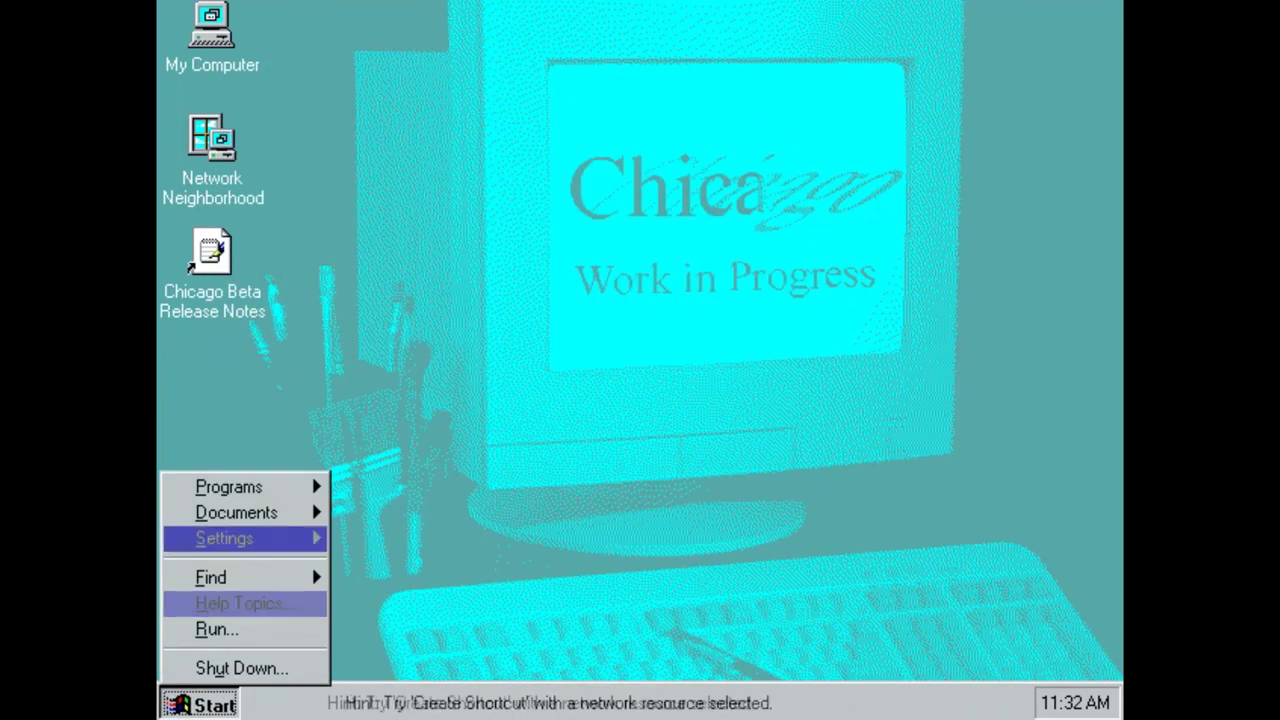
pyautogui.moveTo(270, 515)
pyautogui.moveTo(420, 523)
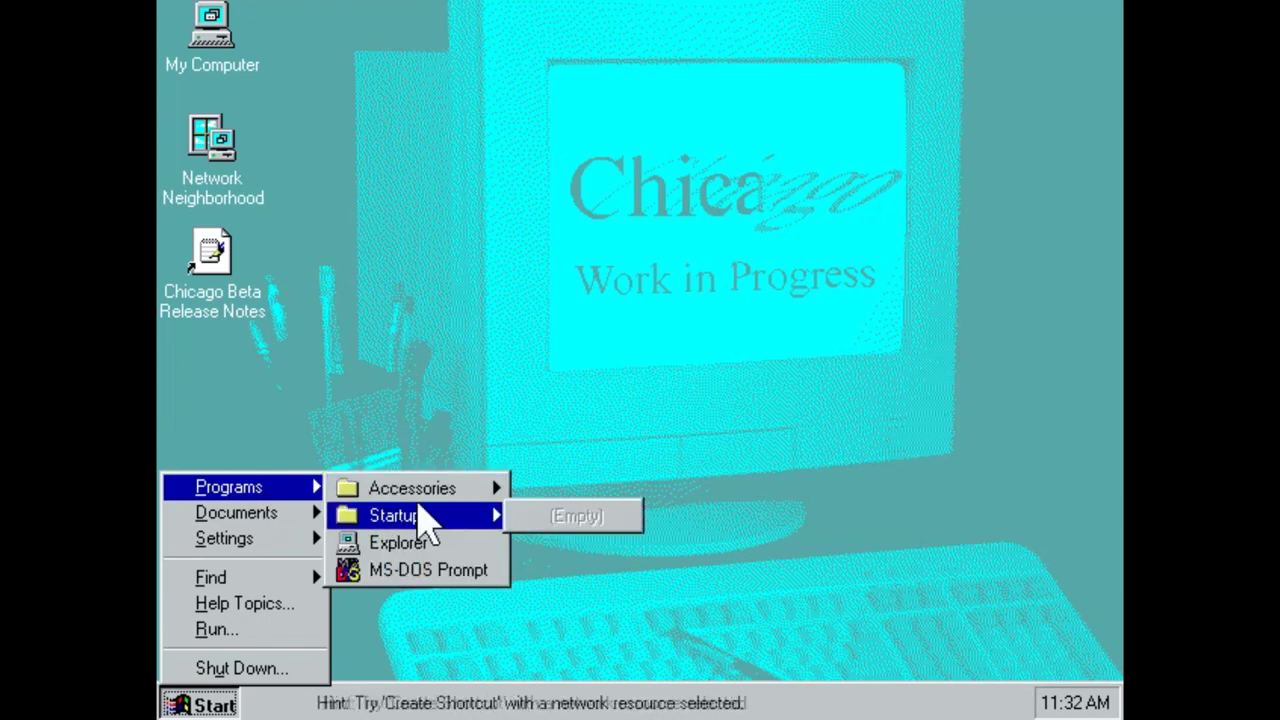
pyautogui.moveTo(386, 488)
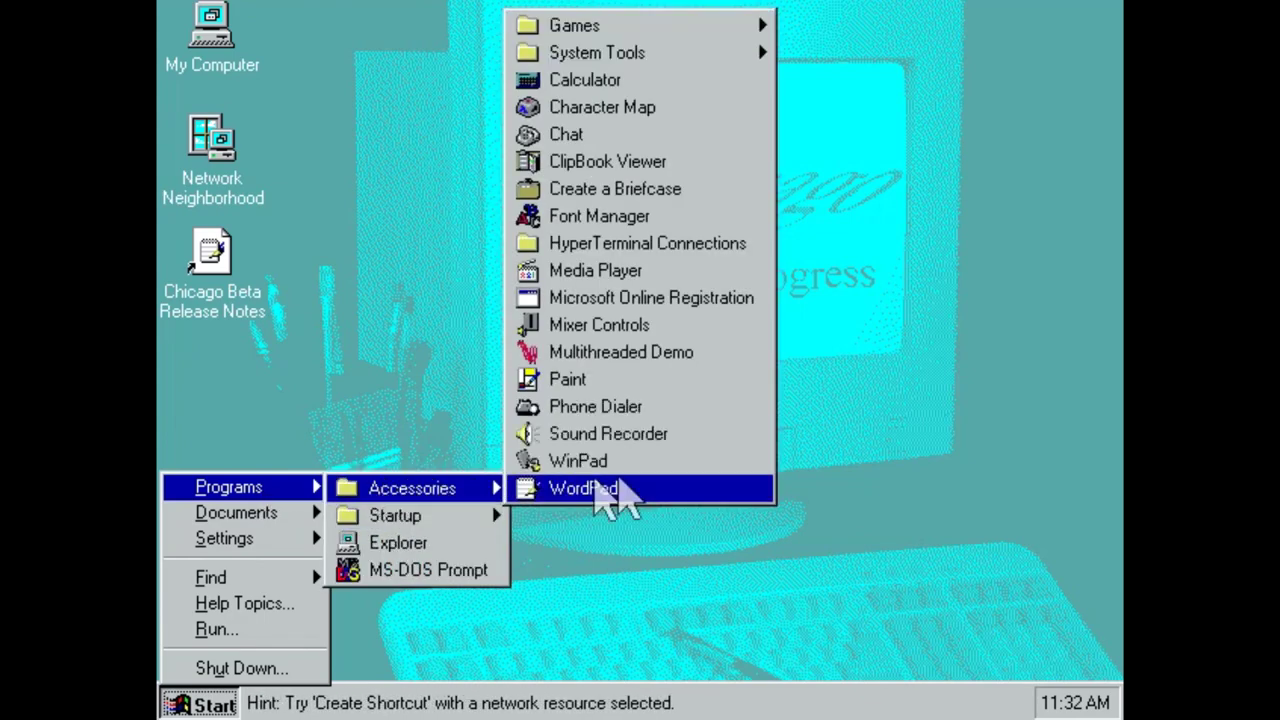
pyautogui.click(600, 488)
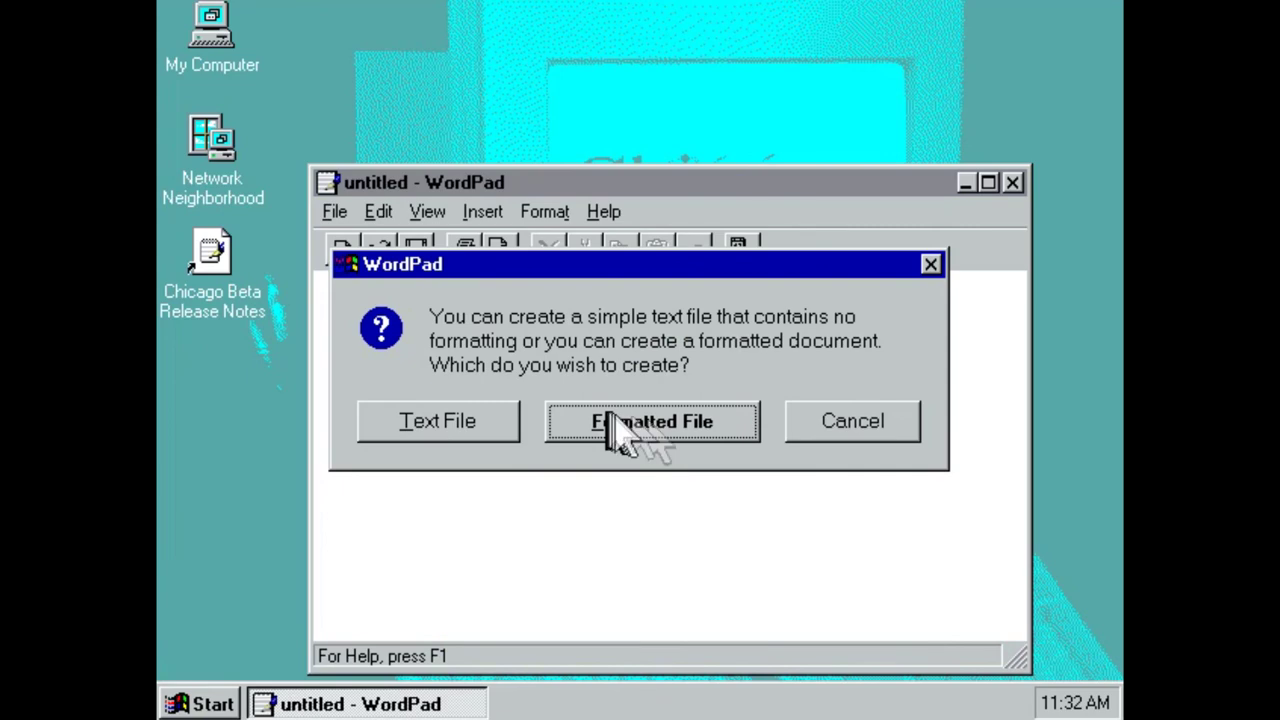
pyautogui.click(467, 420)
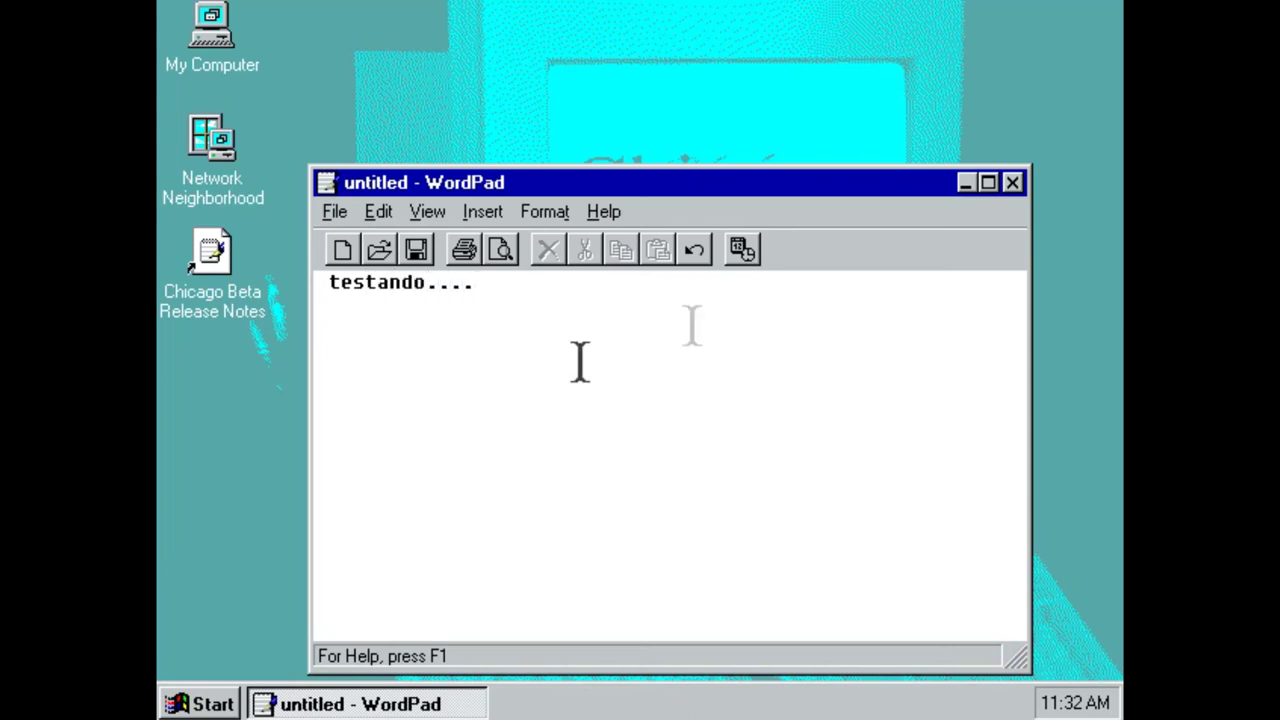
pyautogui.click(1012, 183)
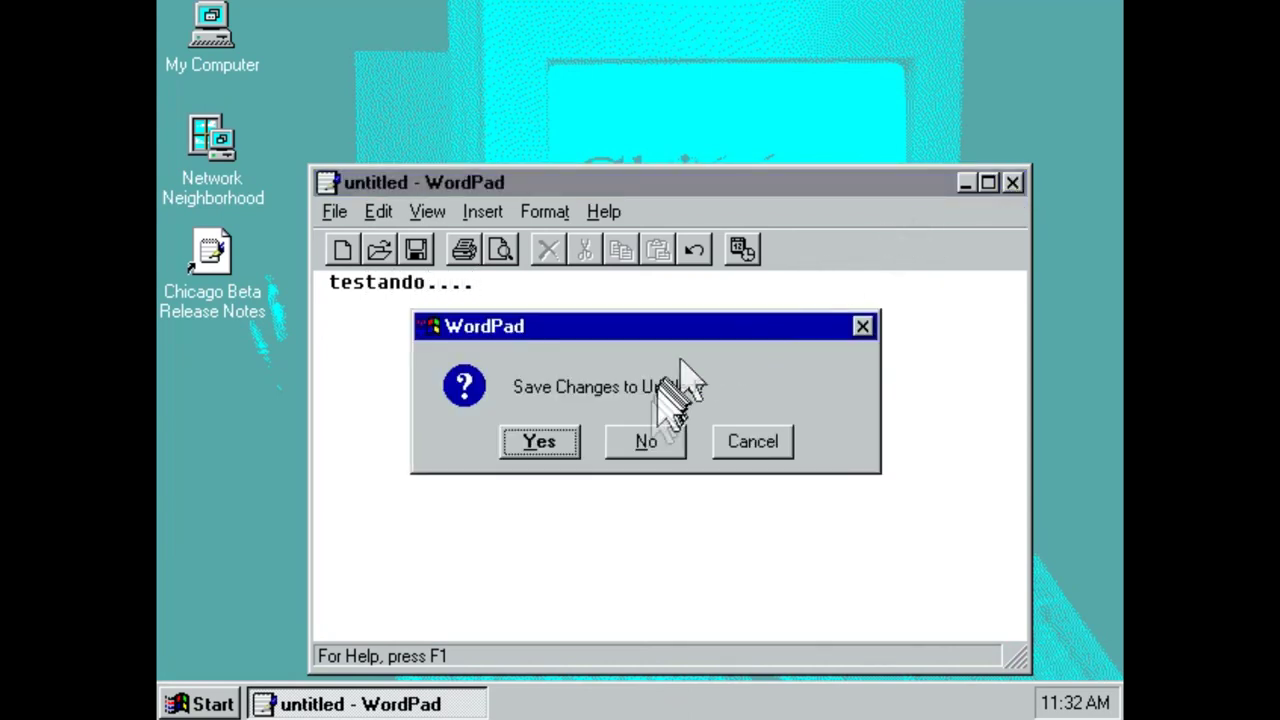
pyautogui.click(655, 441)
# Shut down the computer and confirm the shutdown
pyautogui.click(202, 703)
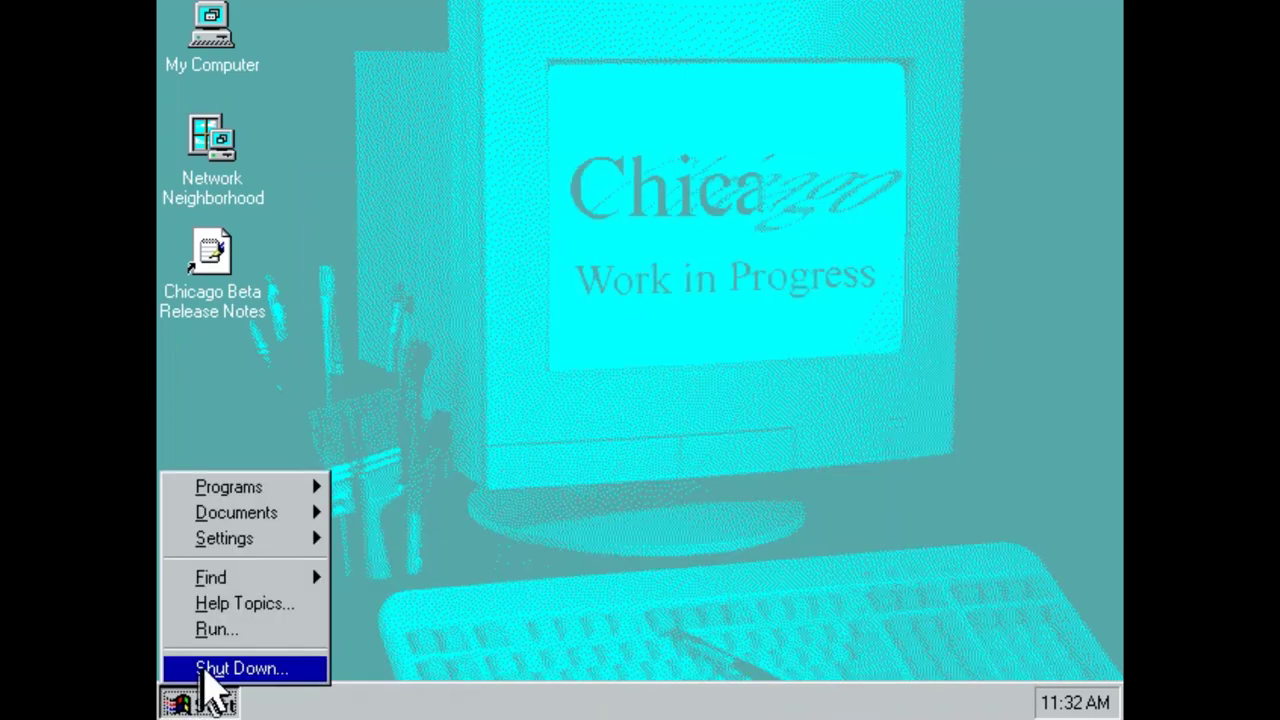
pyautogui.click(212, 665)
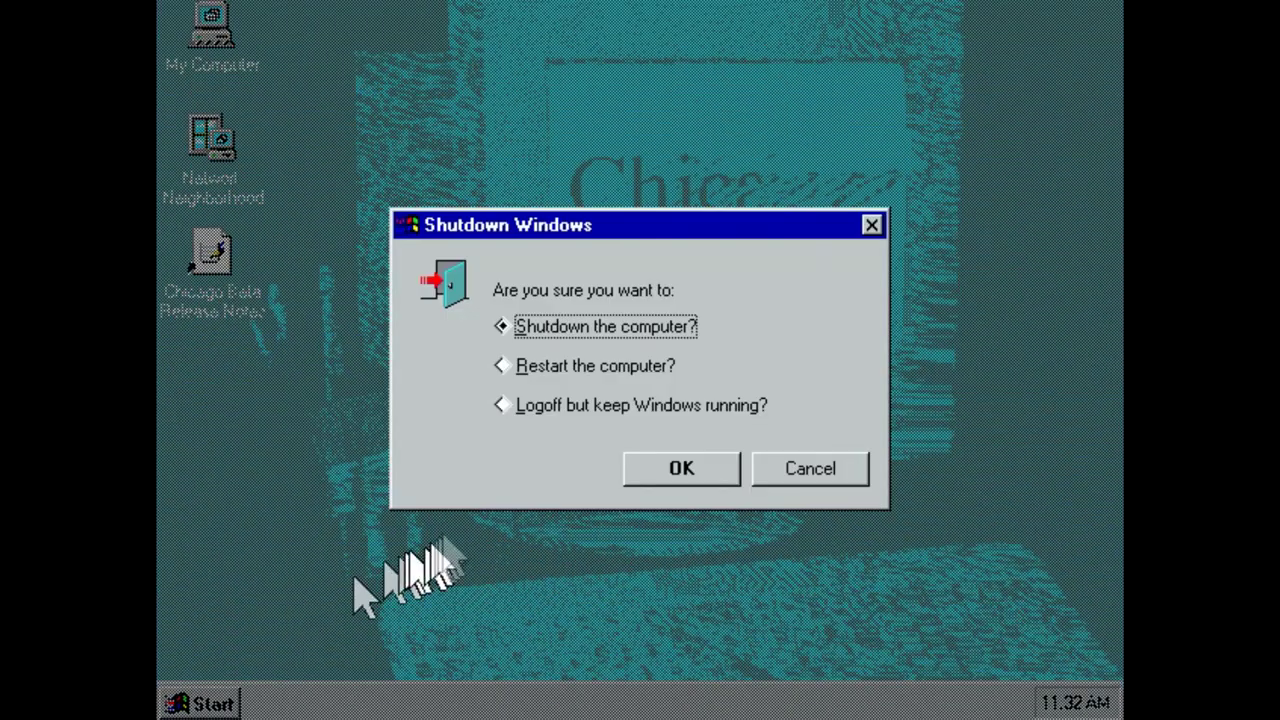
pyautogui.click(636, 472)
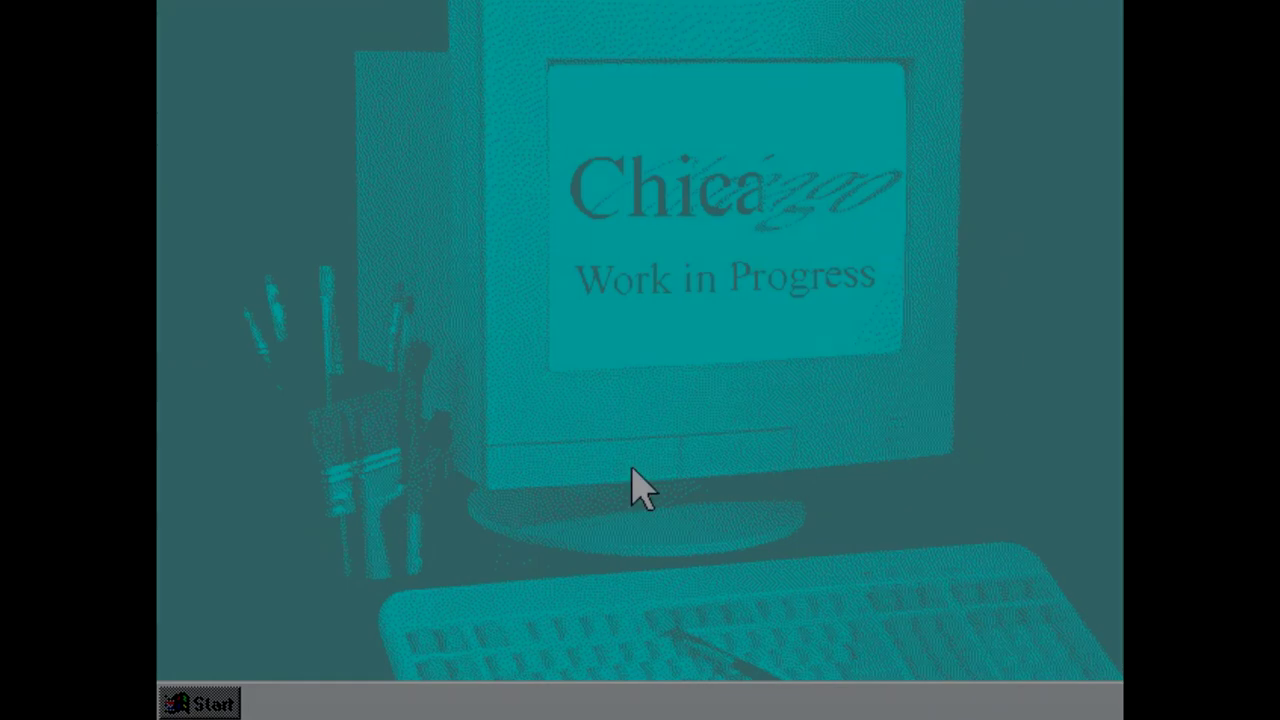